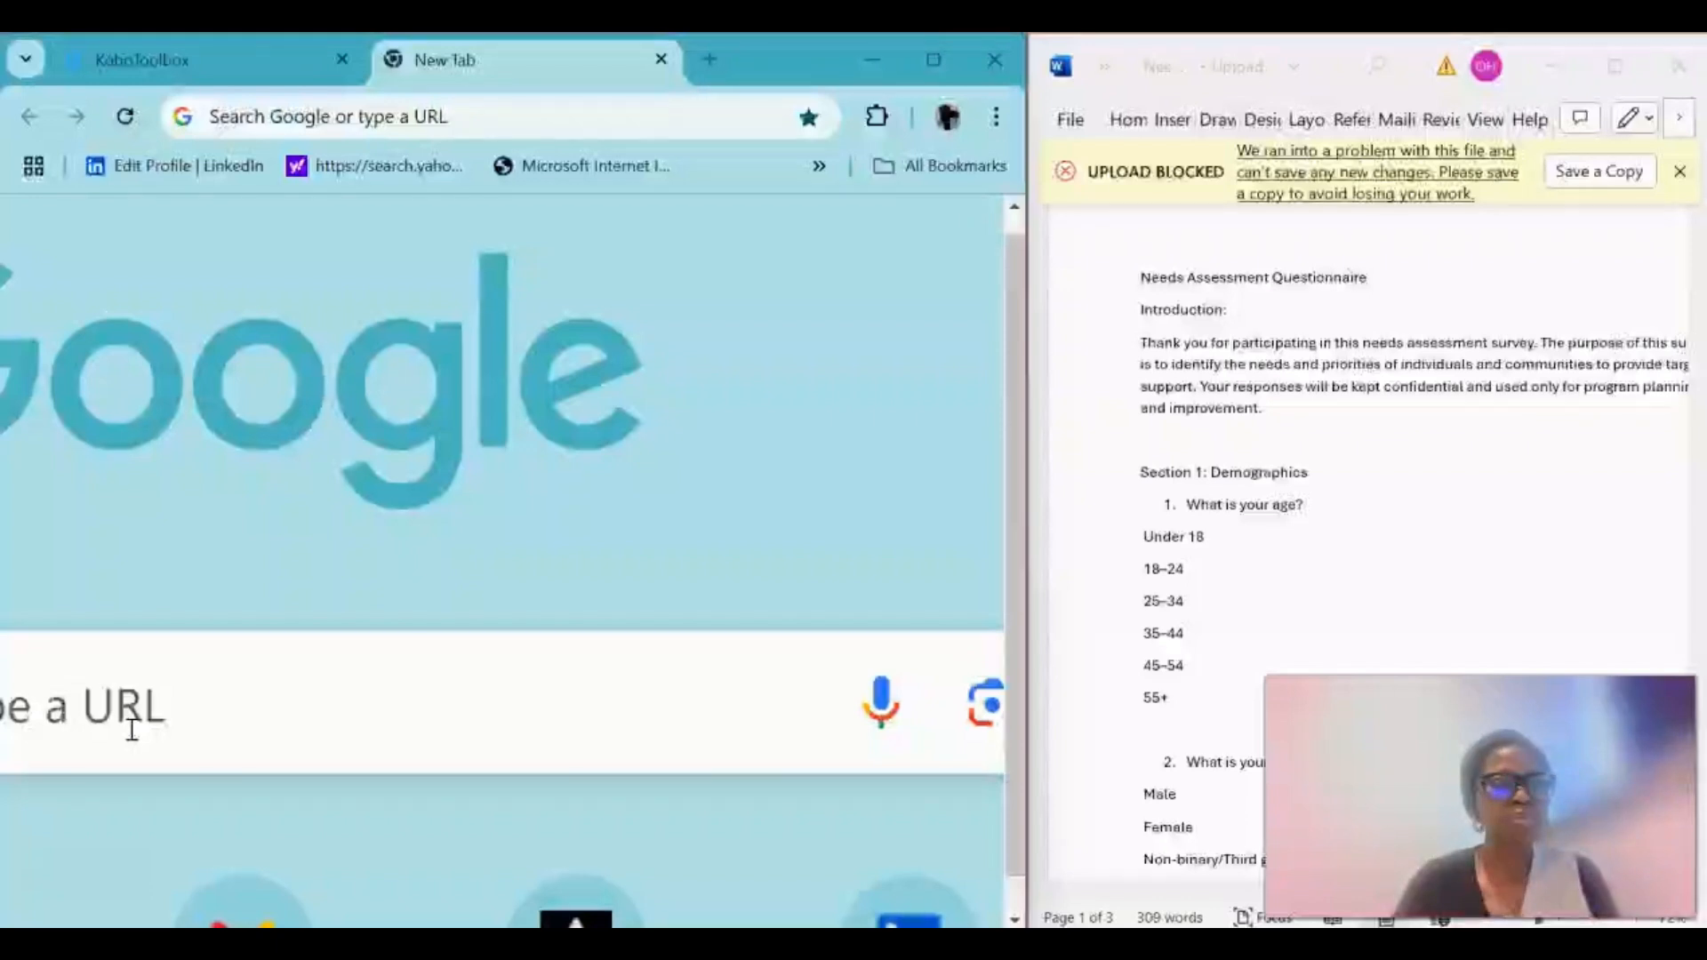
- Search Google for kobotoolbox and open the site's sign-up page
click(134, 725)
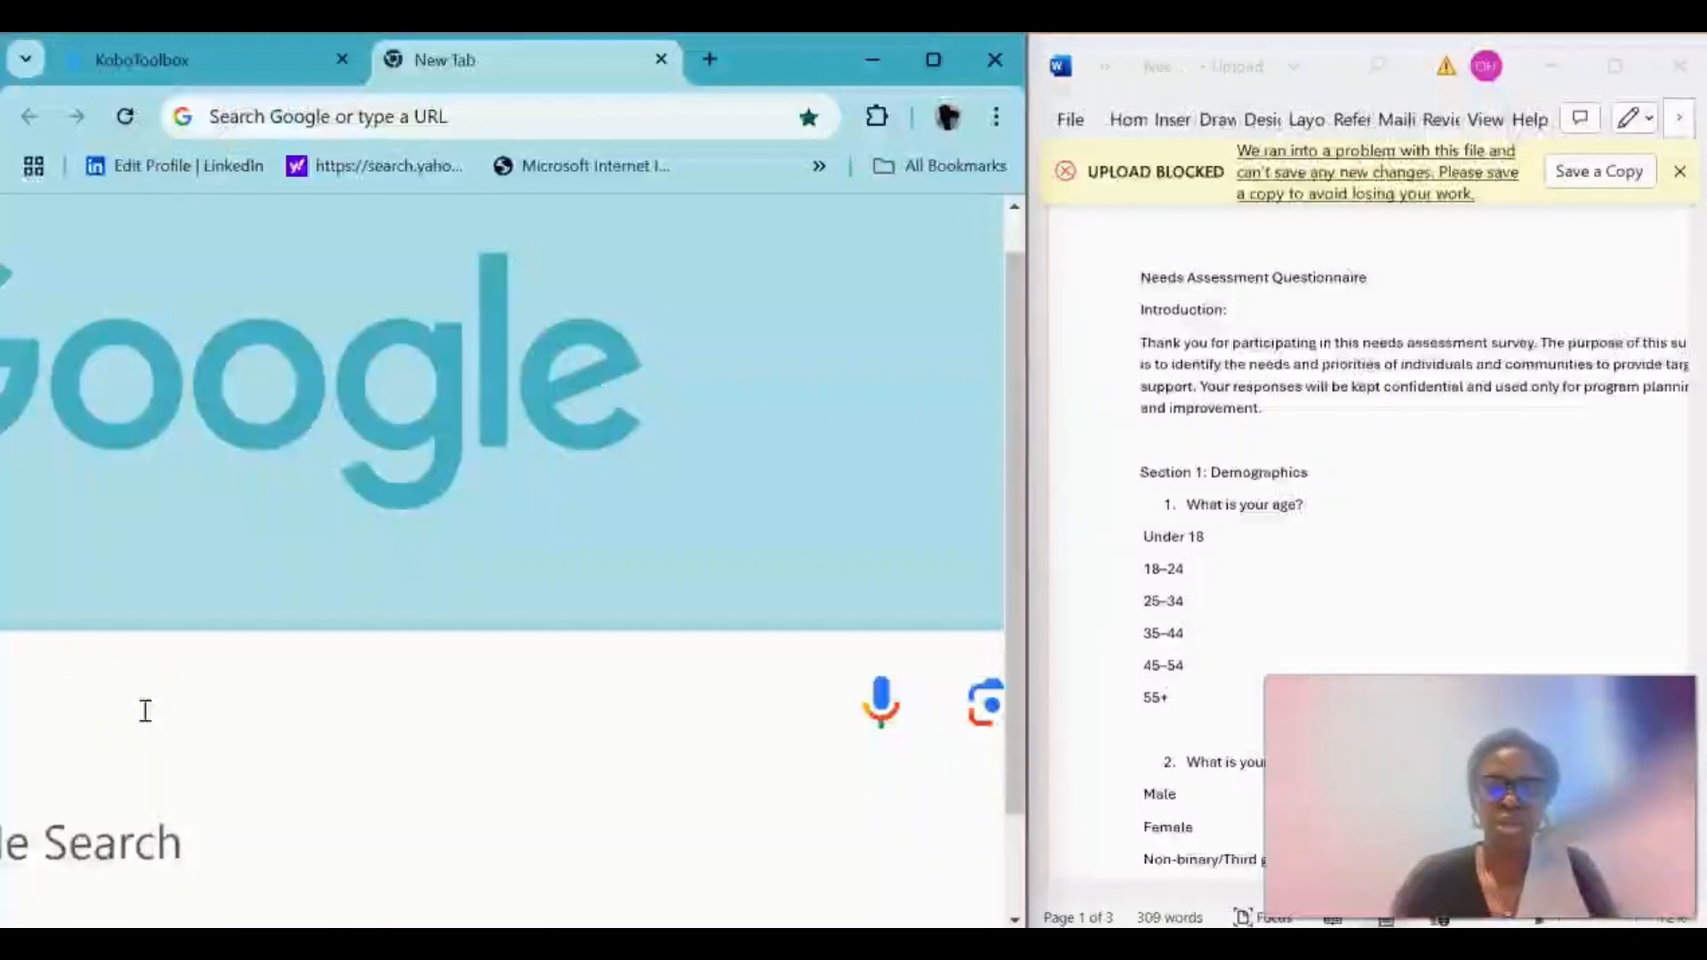
text(kob)
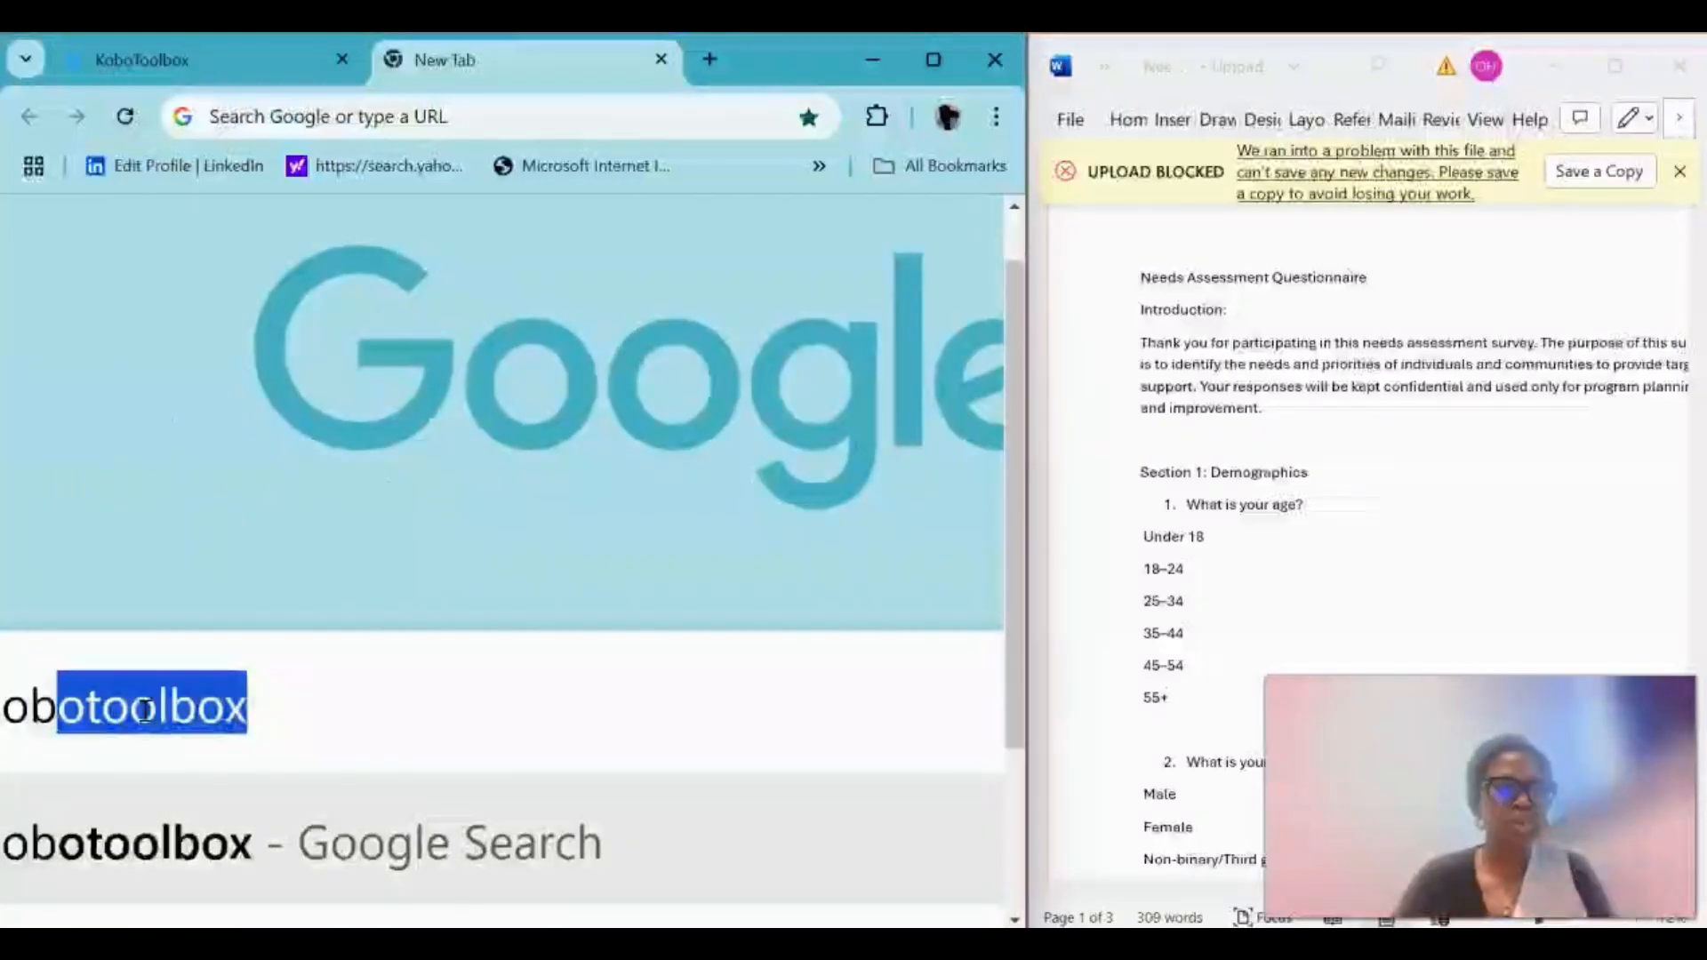
click(216, 849)
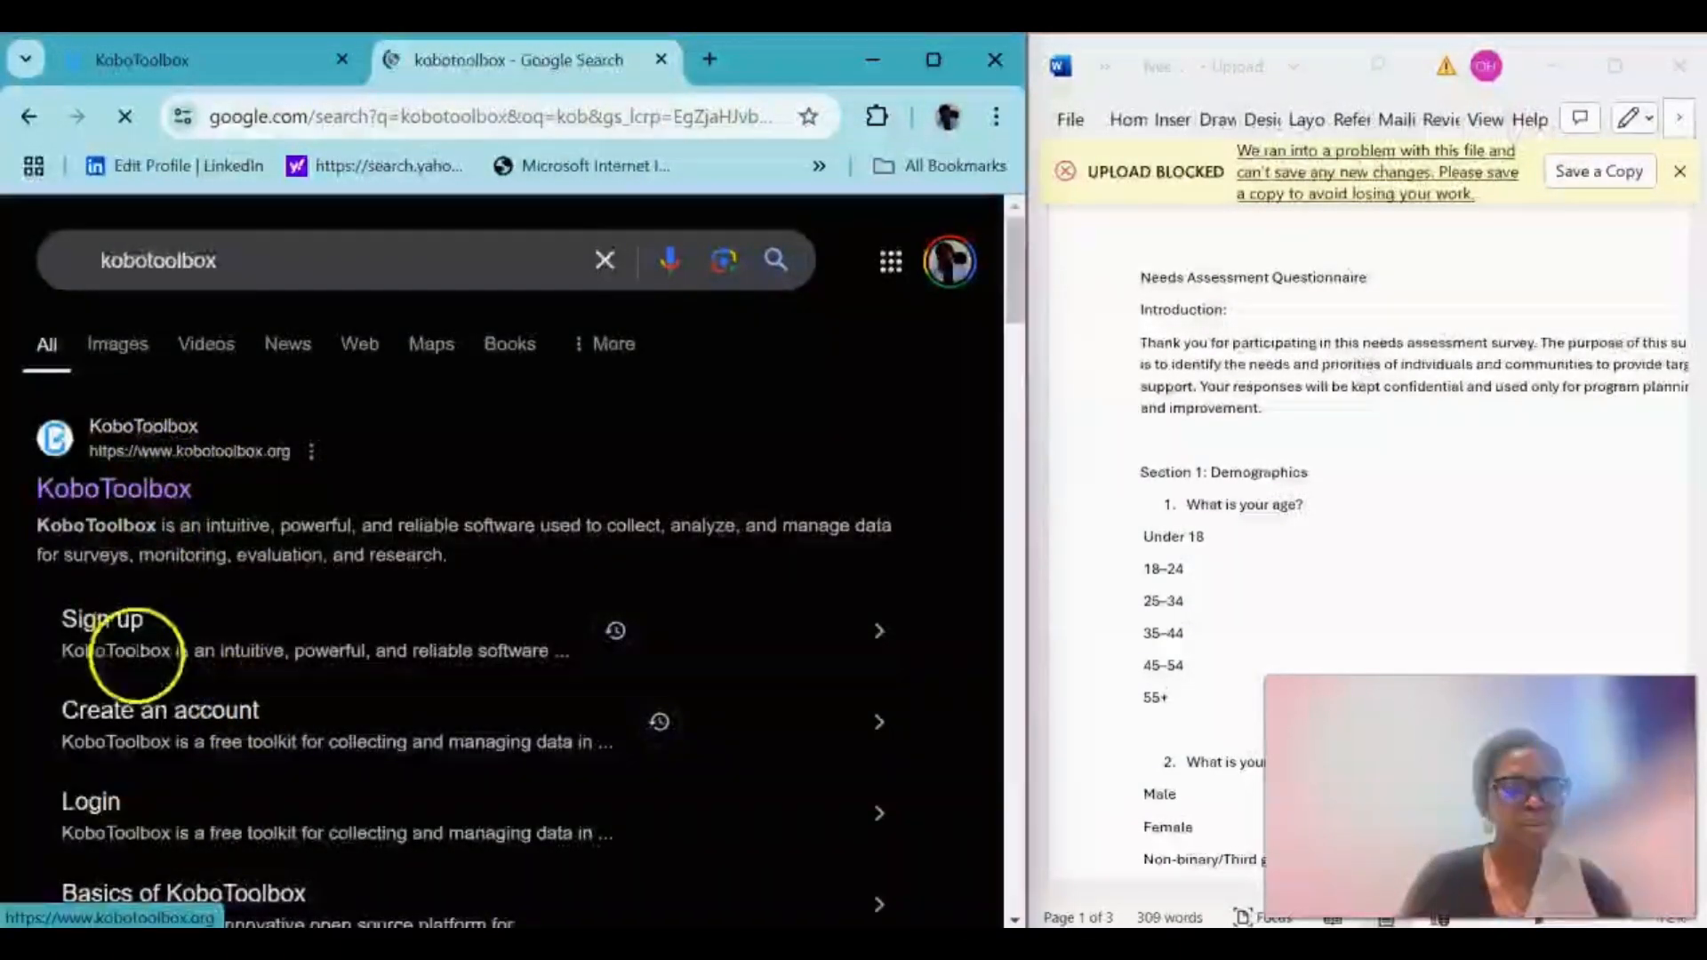
click(104, 622)
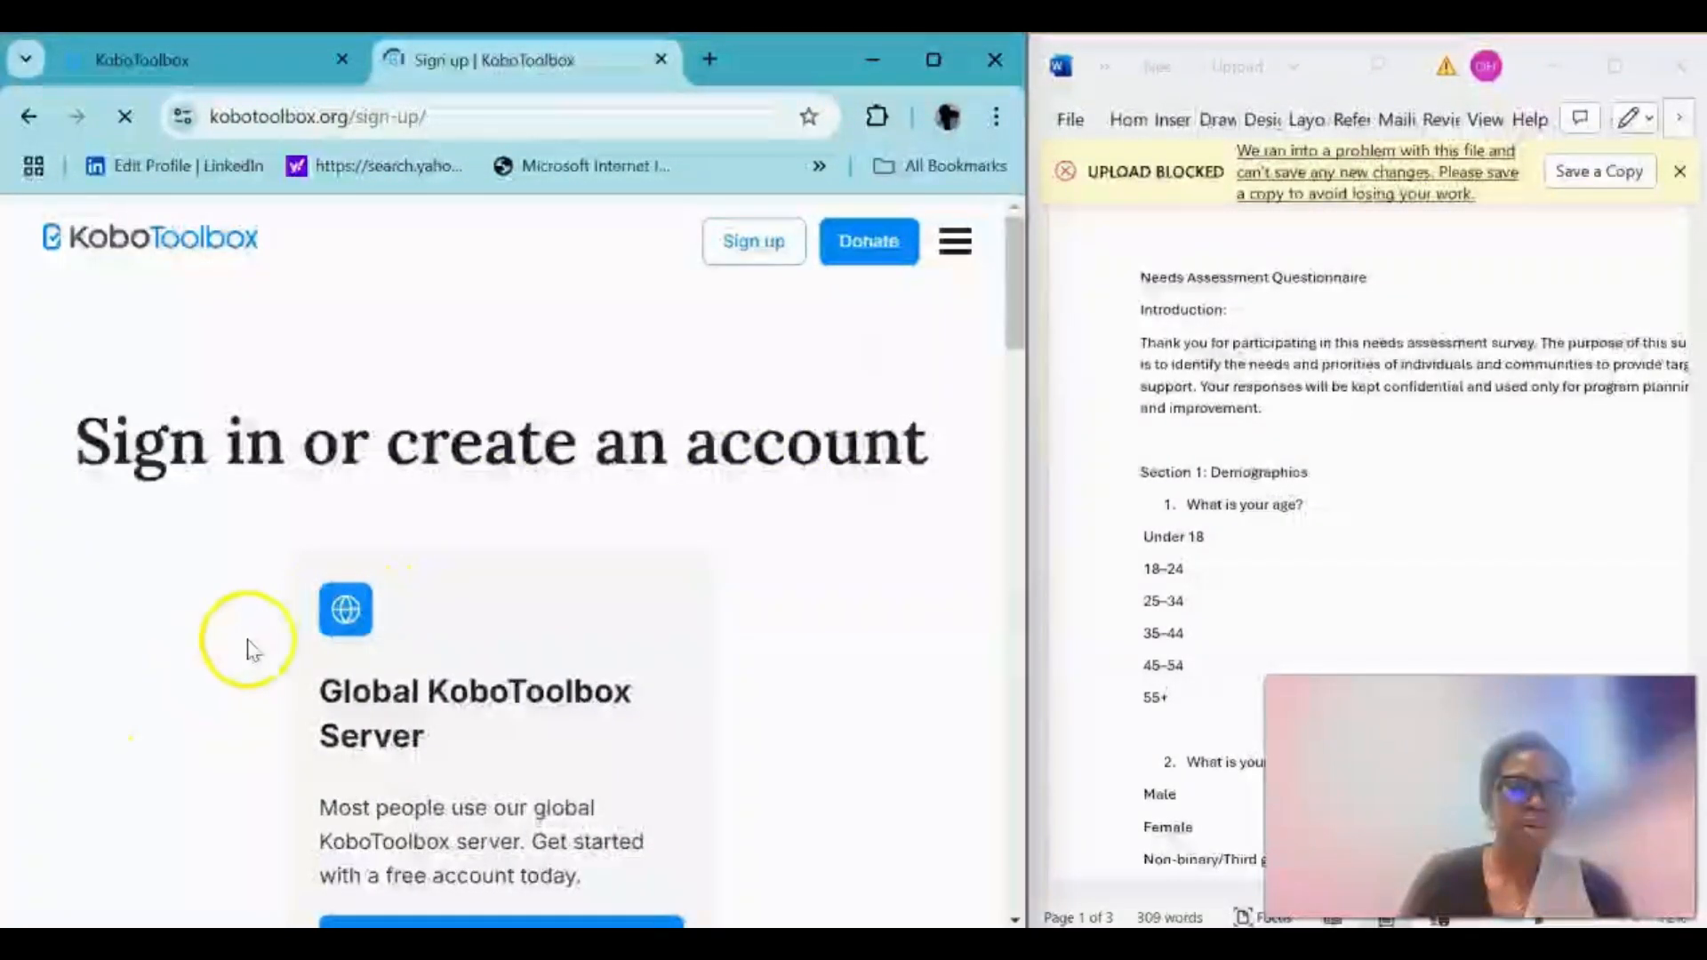
- Open the account creation form for the Global KoboToolbox Server and review its required fields
scroll(249, 649, down, 8)
scroll(516, 485, up, 5)
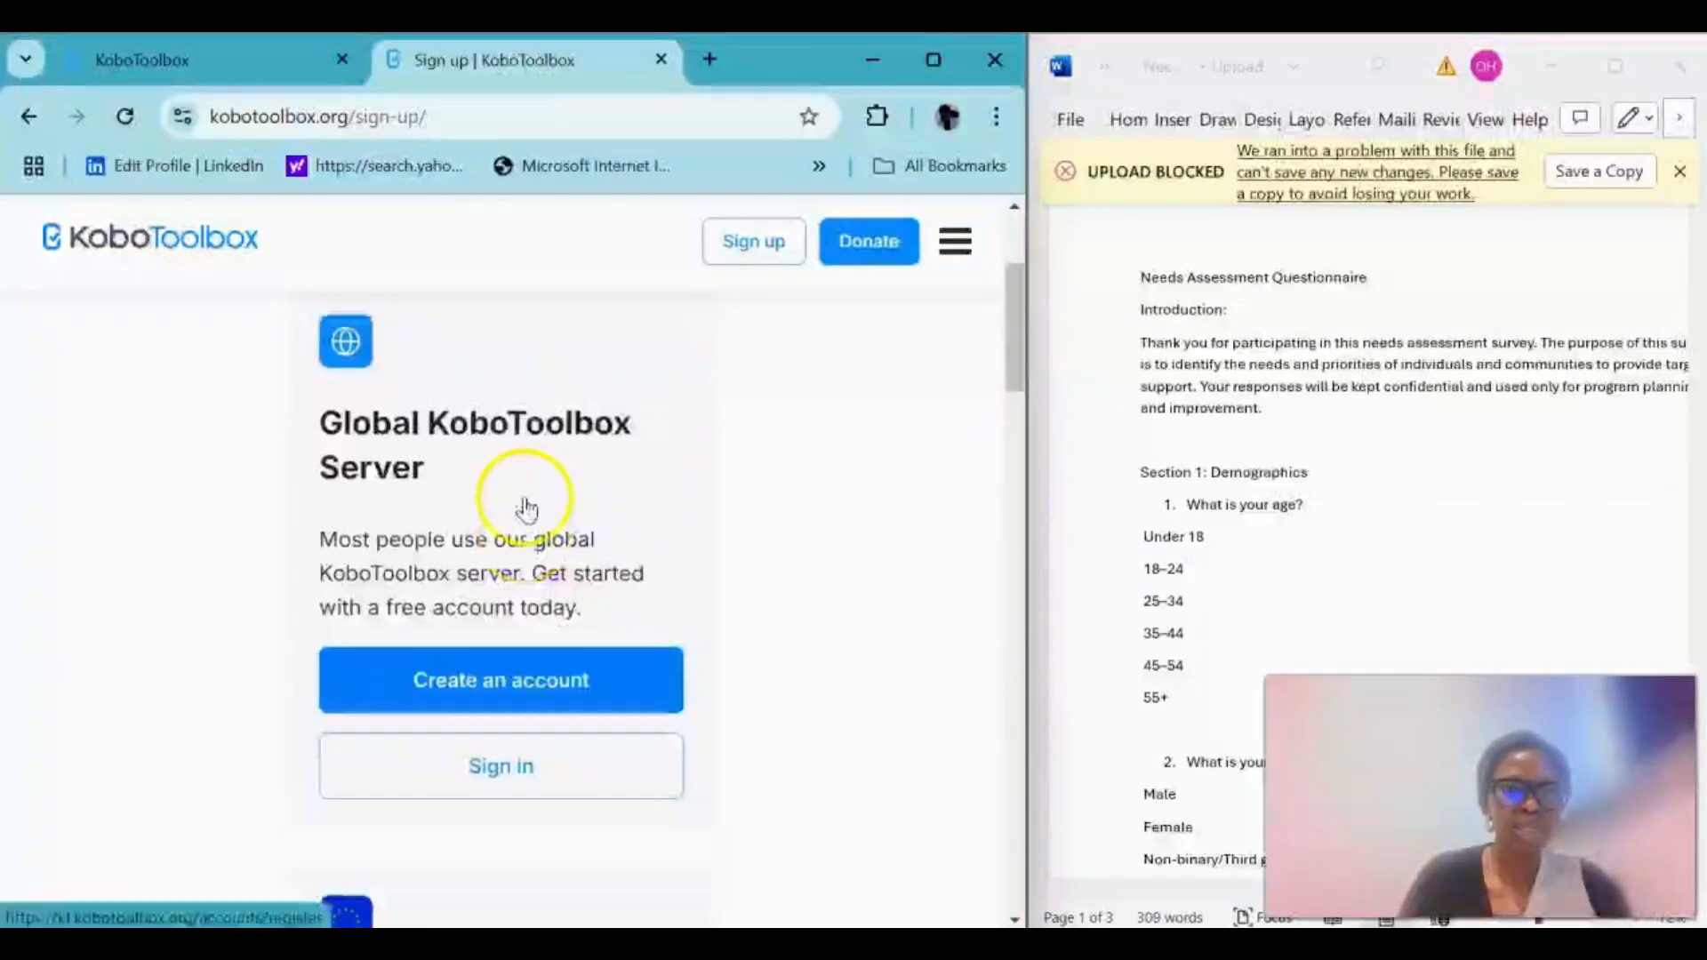
click(474, 692)
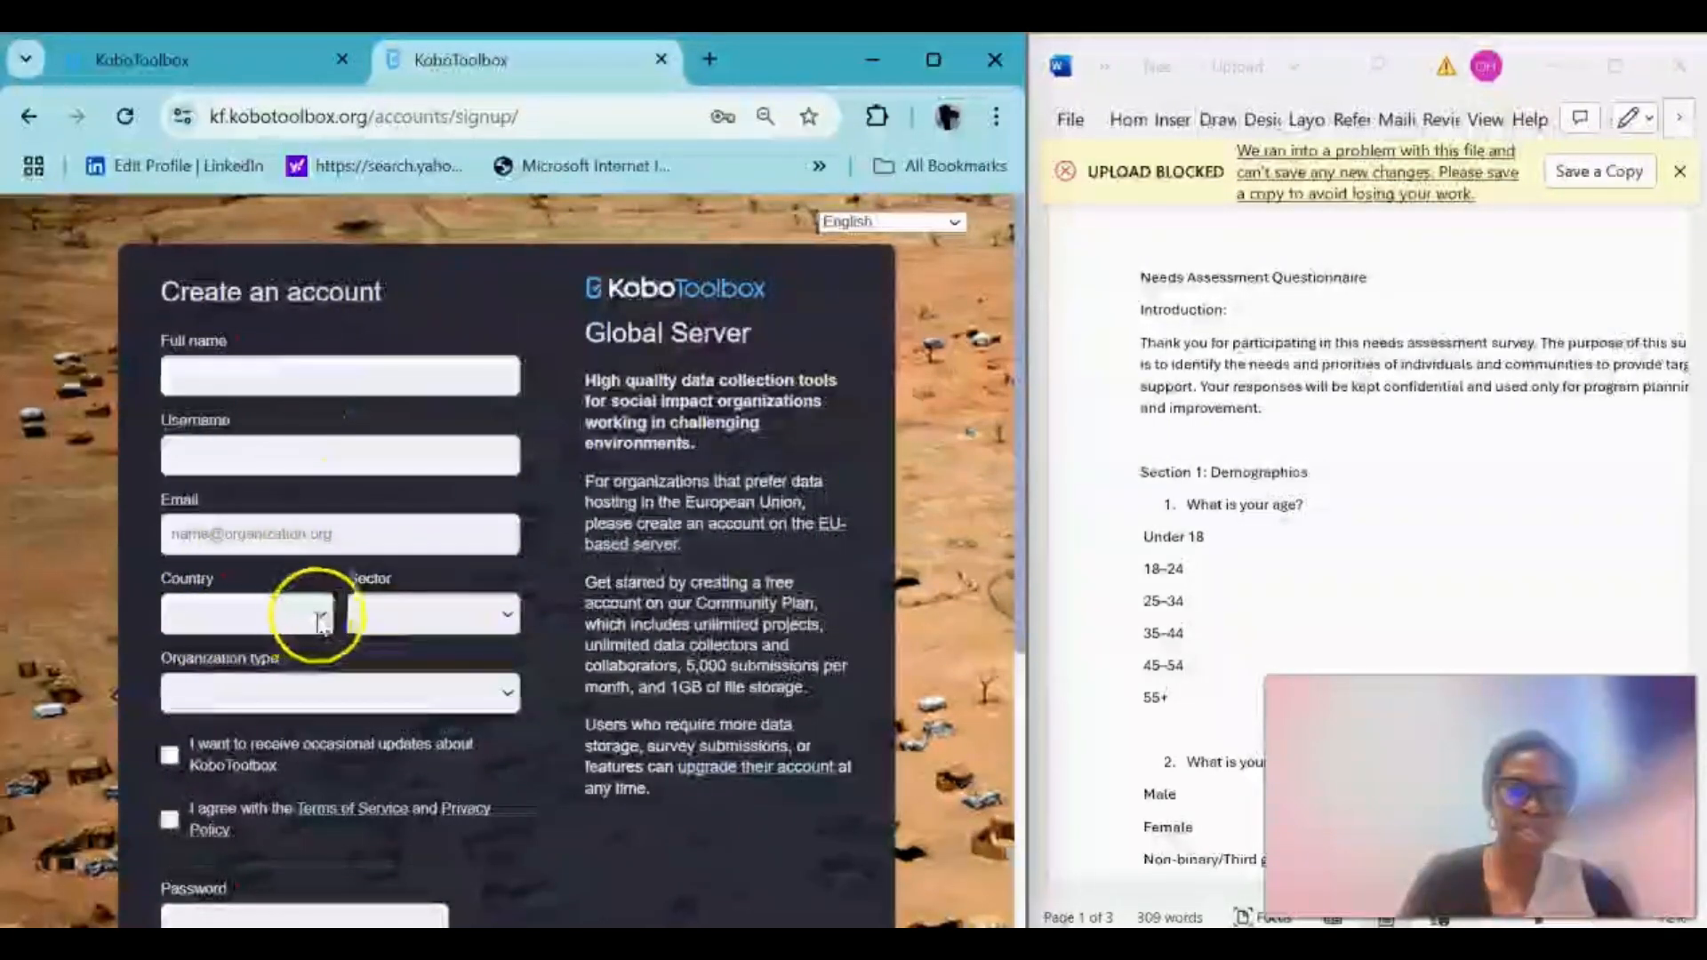
scroll(338, 637, down, 2)
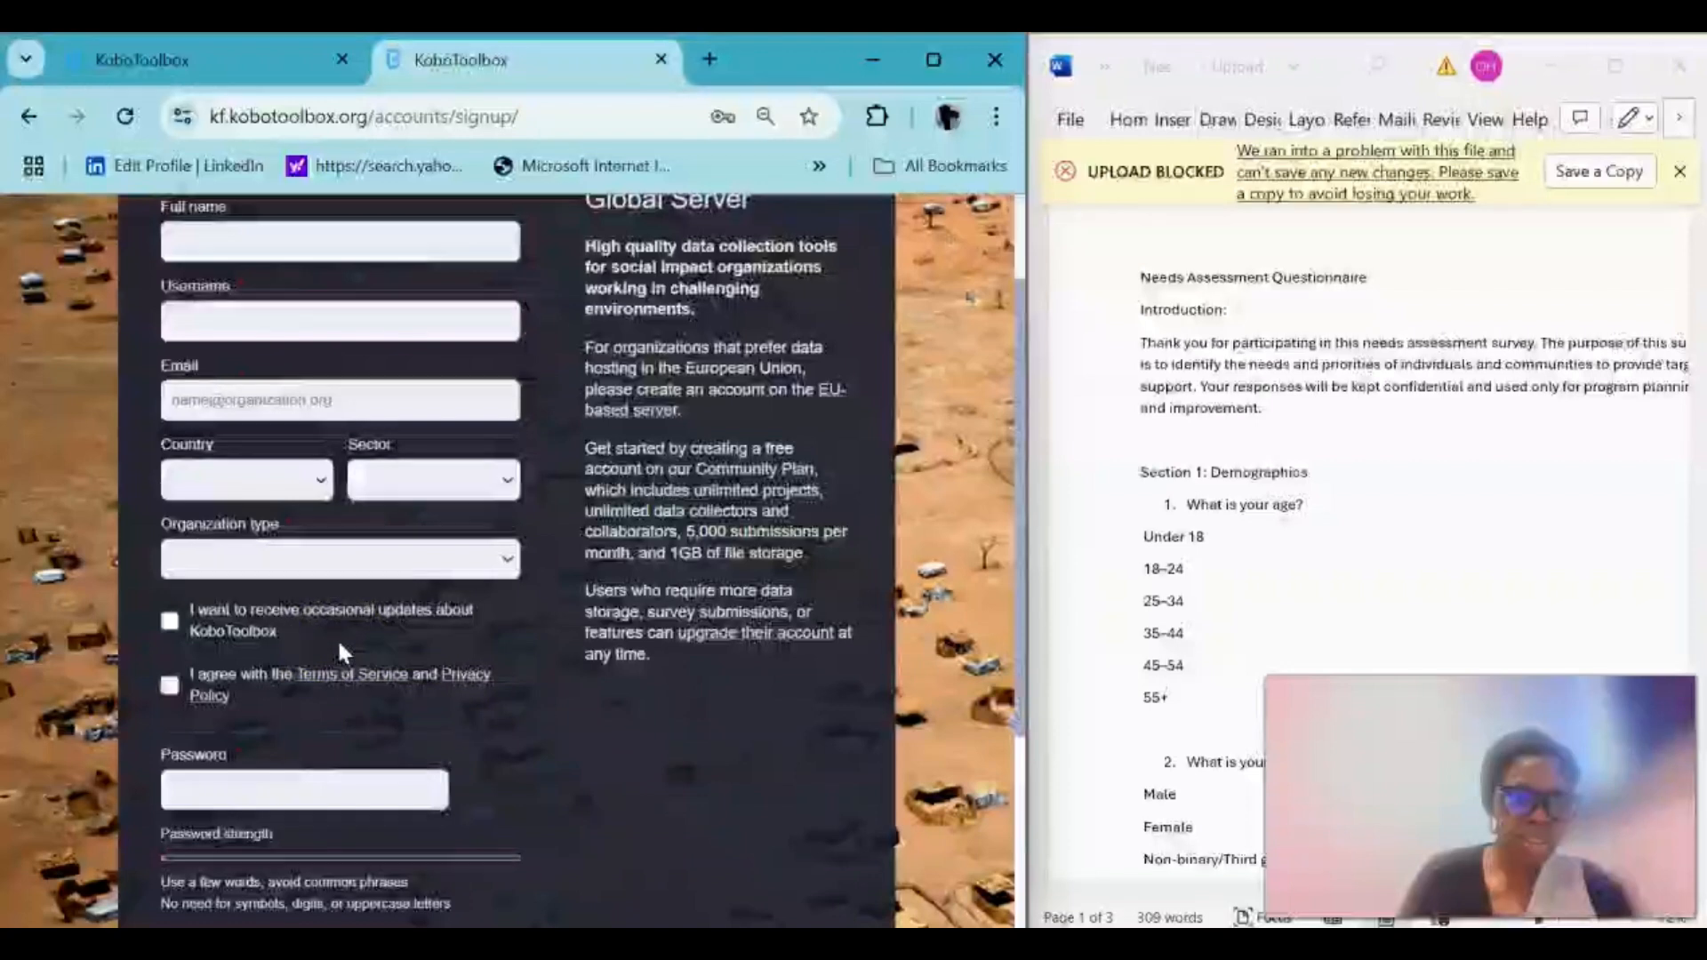
scroll(338, 637, down, 5)
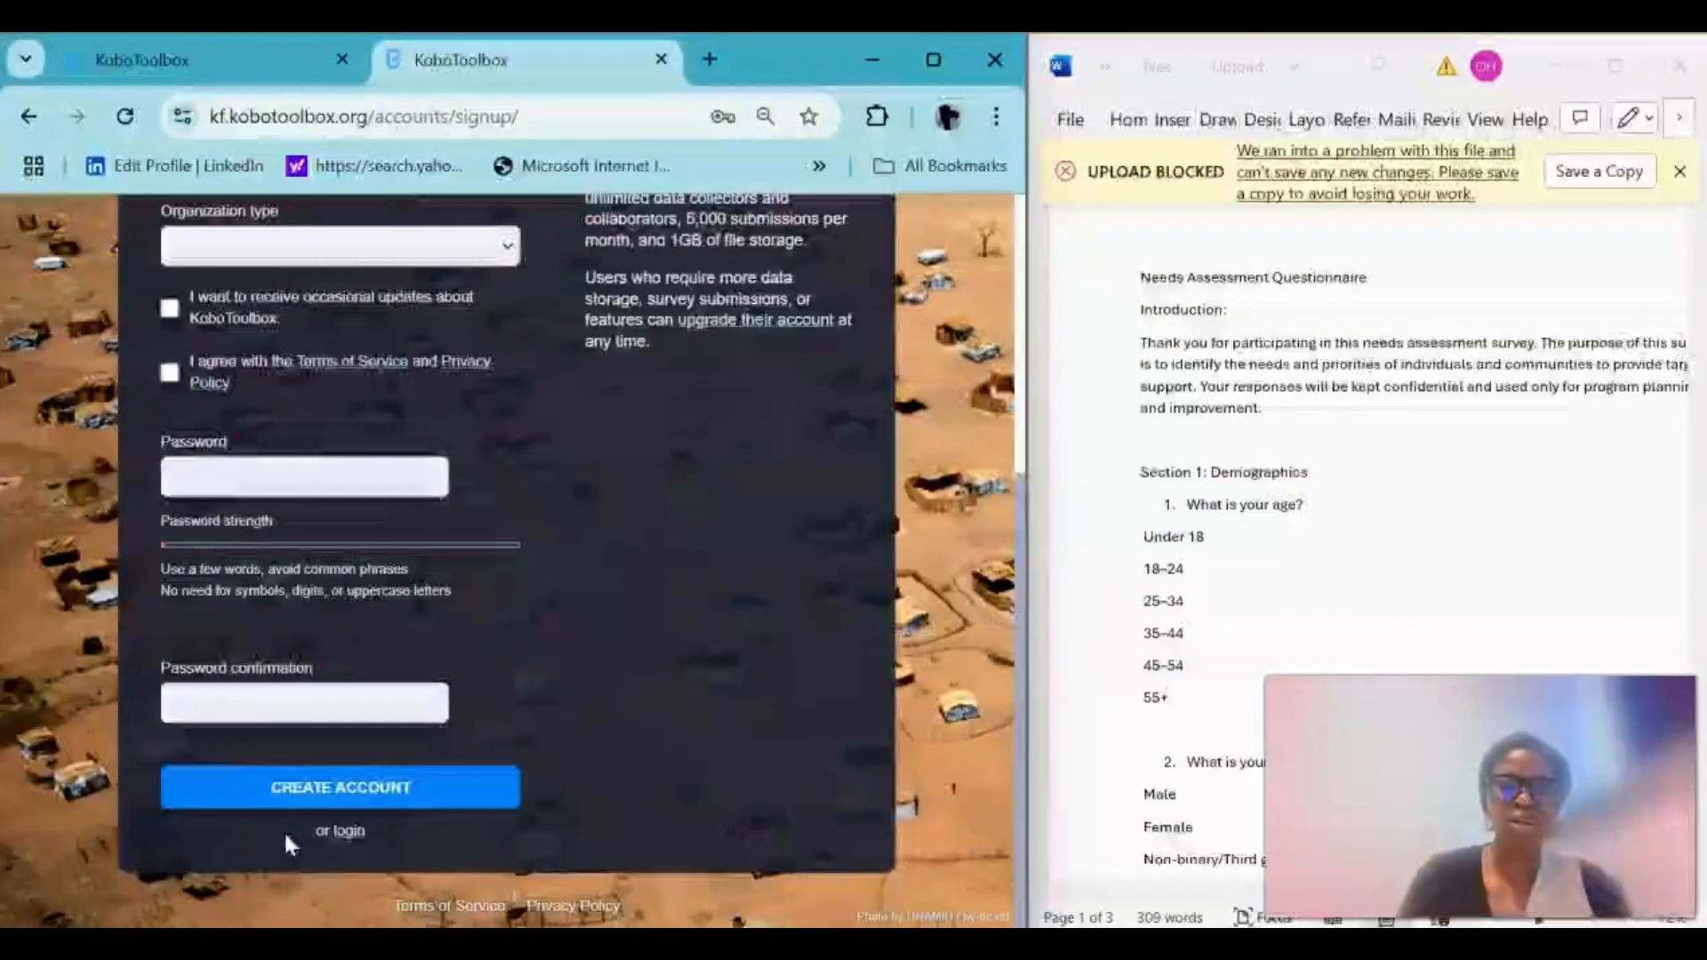
- Switch from account creation to the login page and log in with the prefilled credentials
click(346, 831)
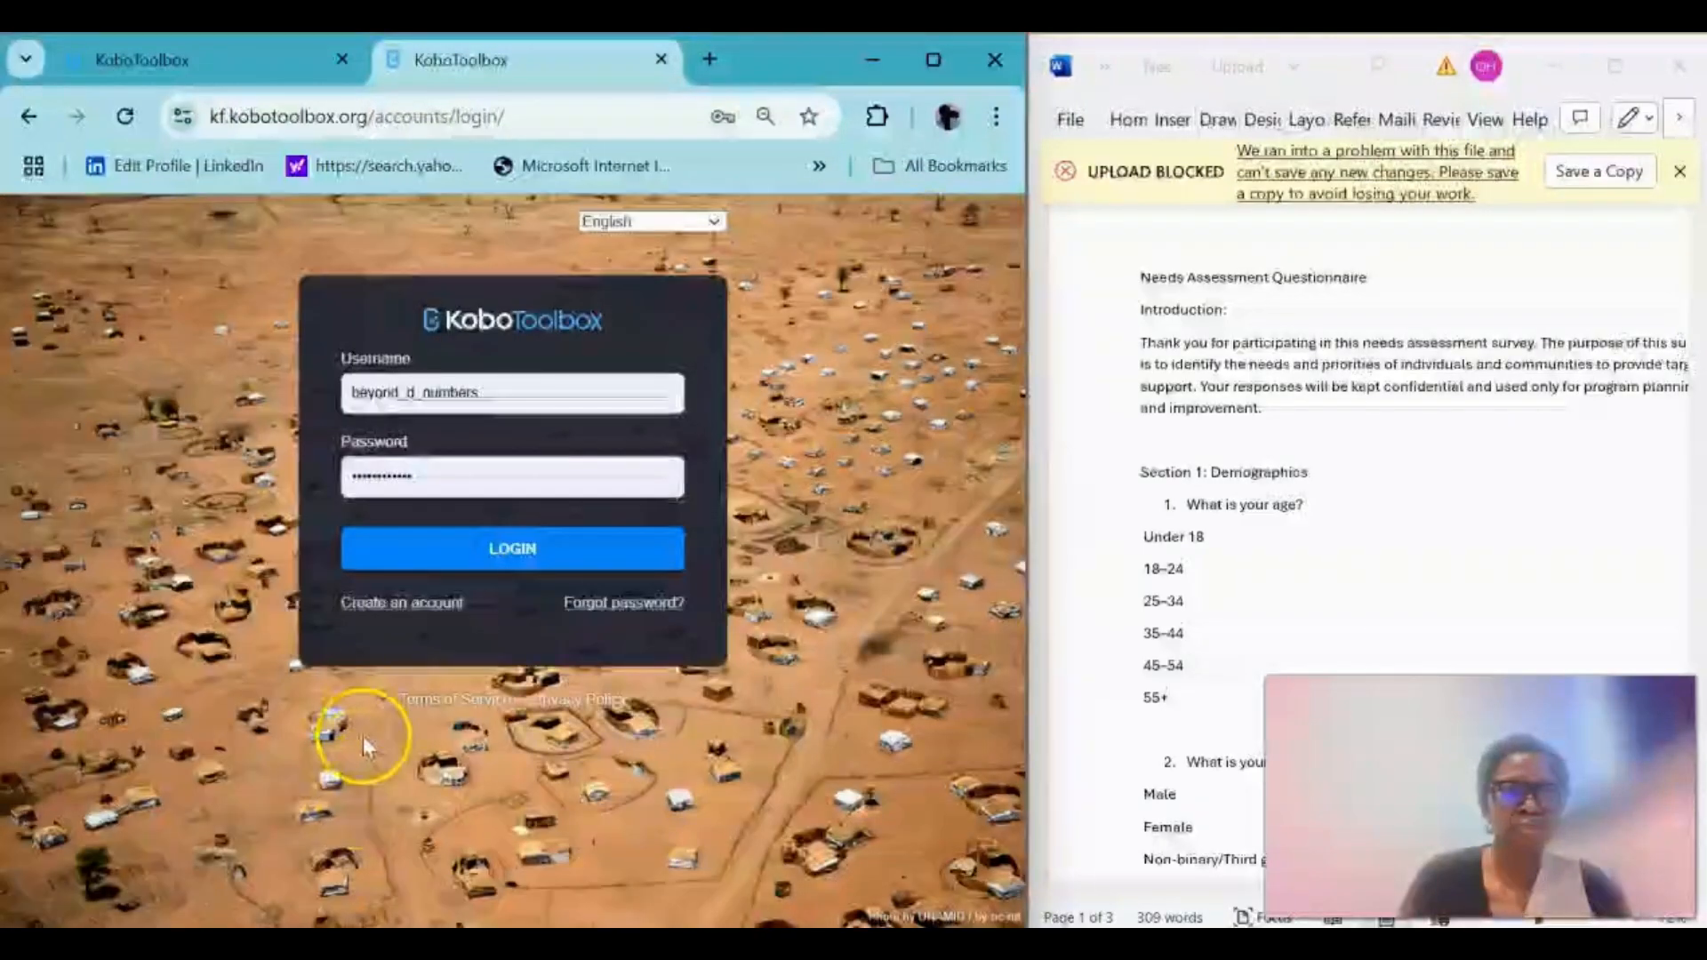
click(524, 558)
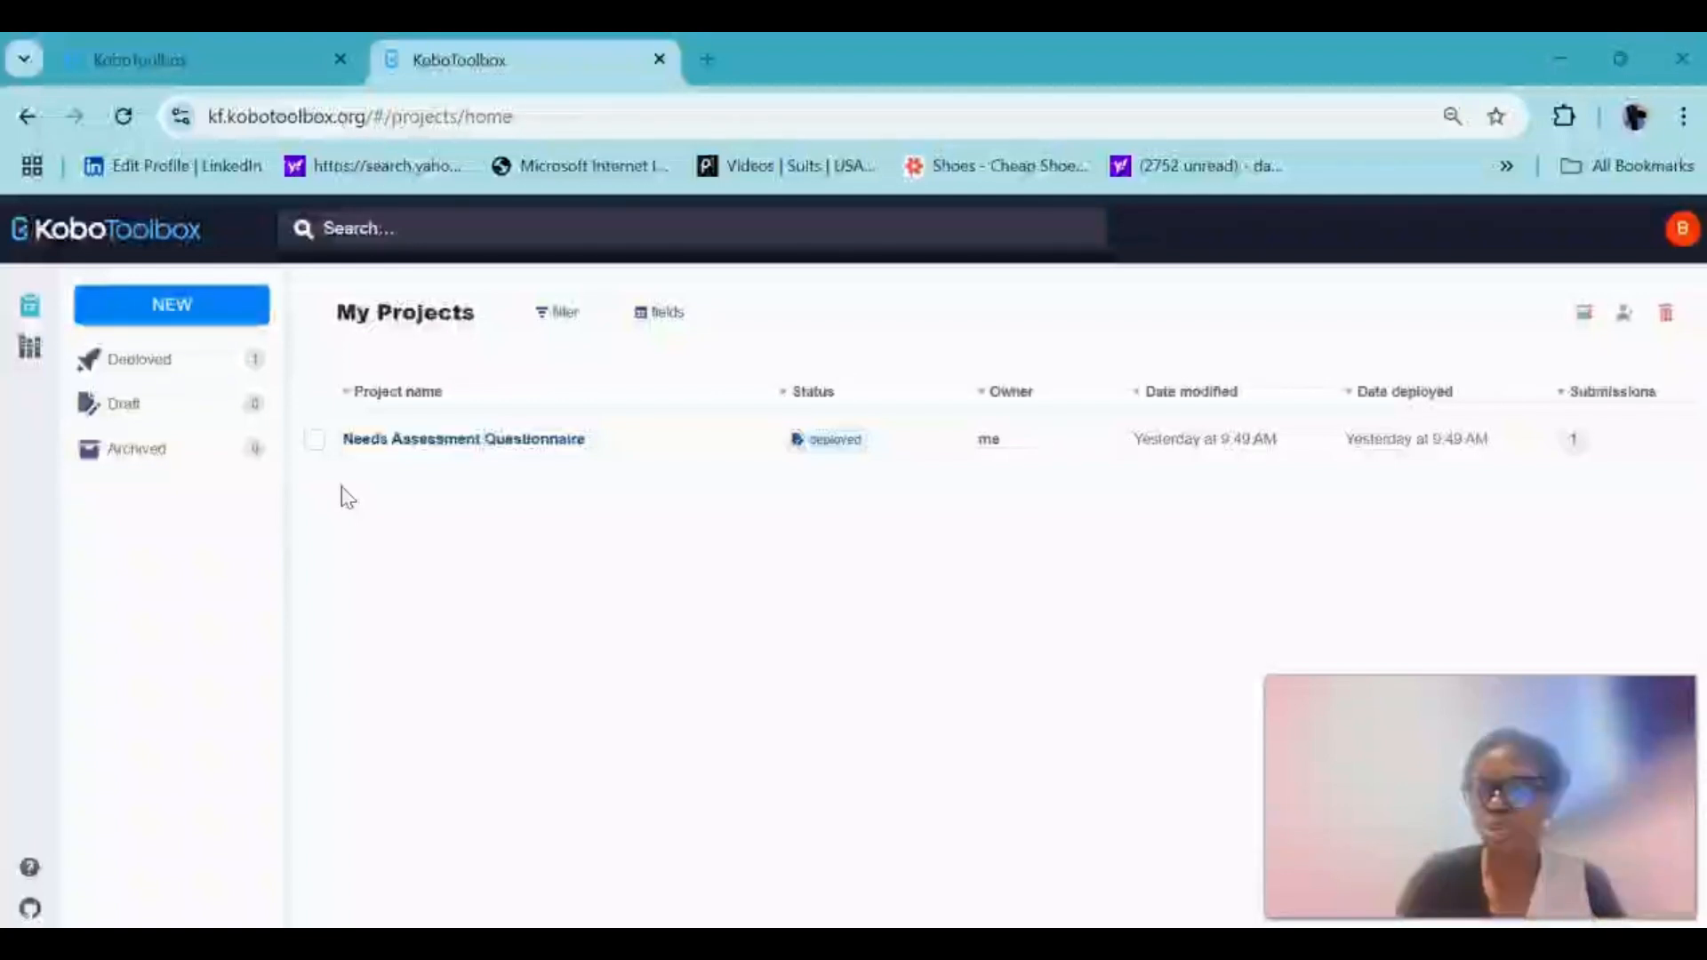
click(32, 311)
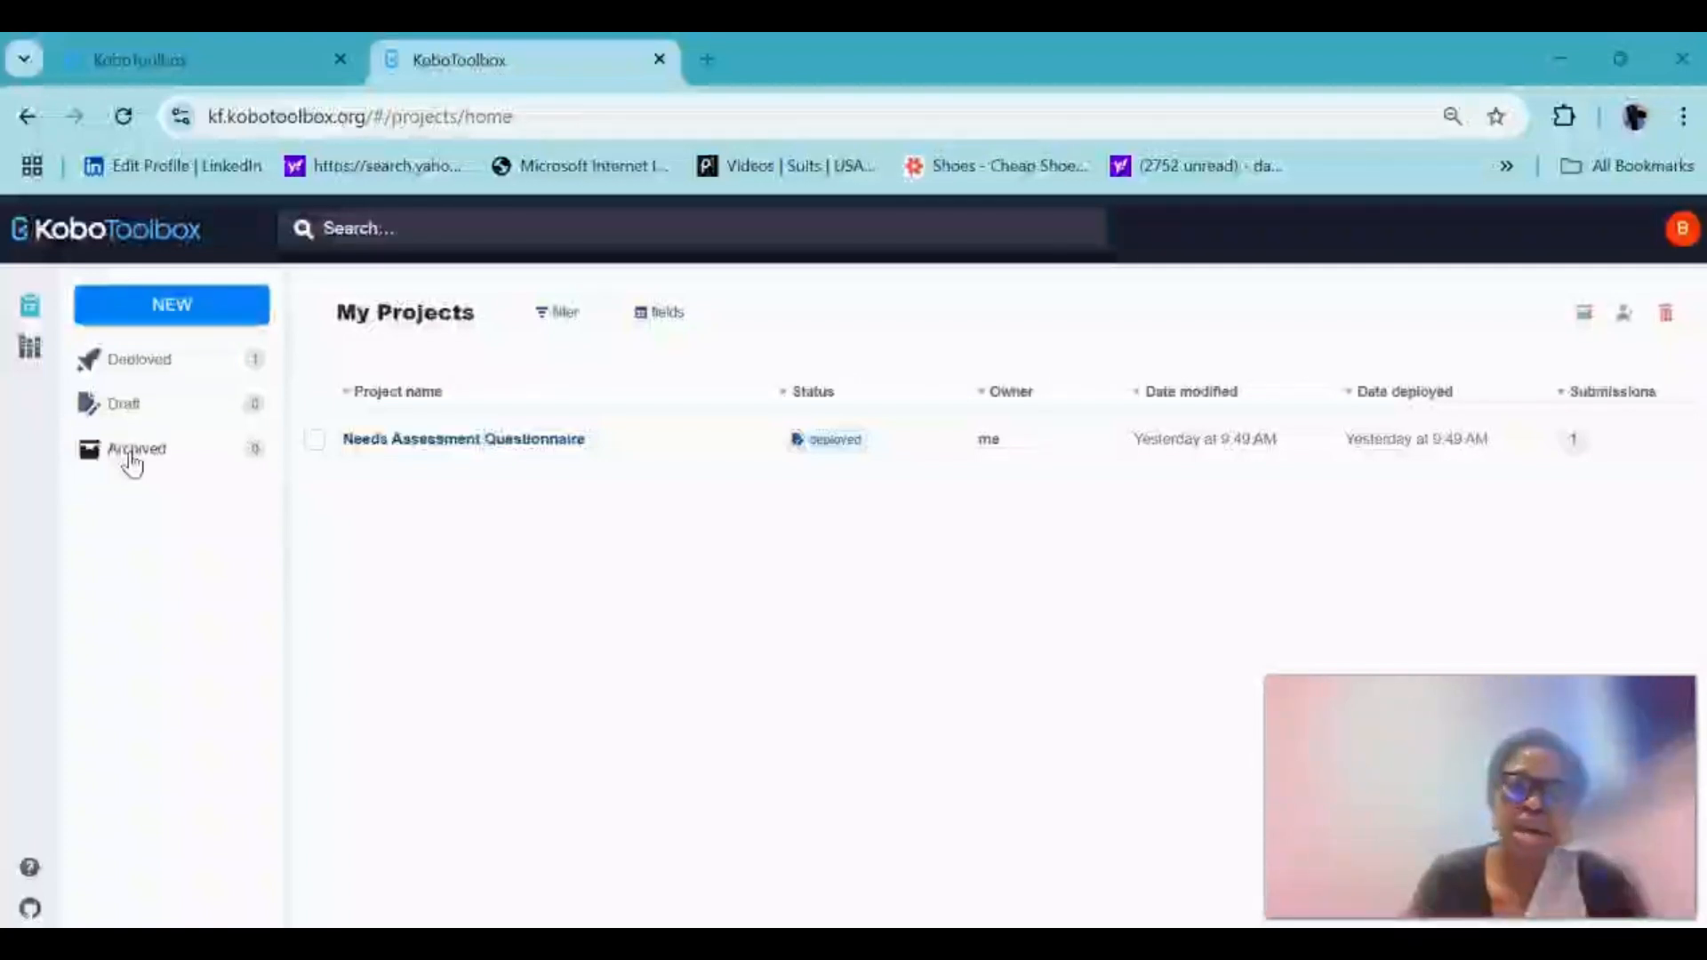
click(138, 407)
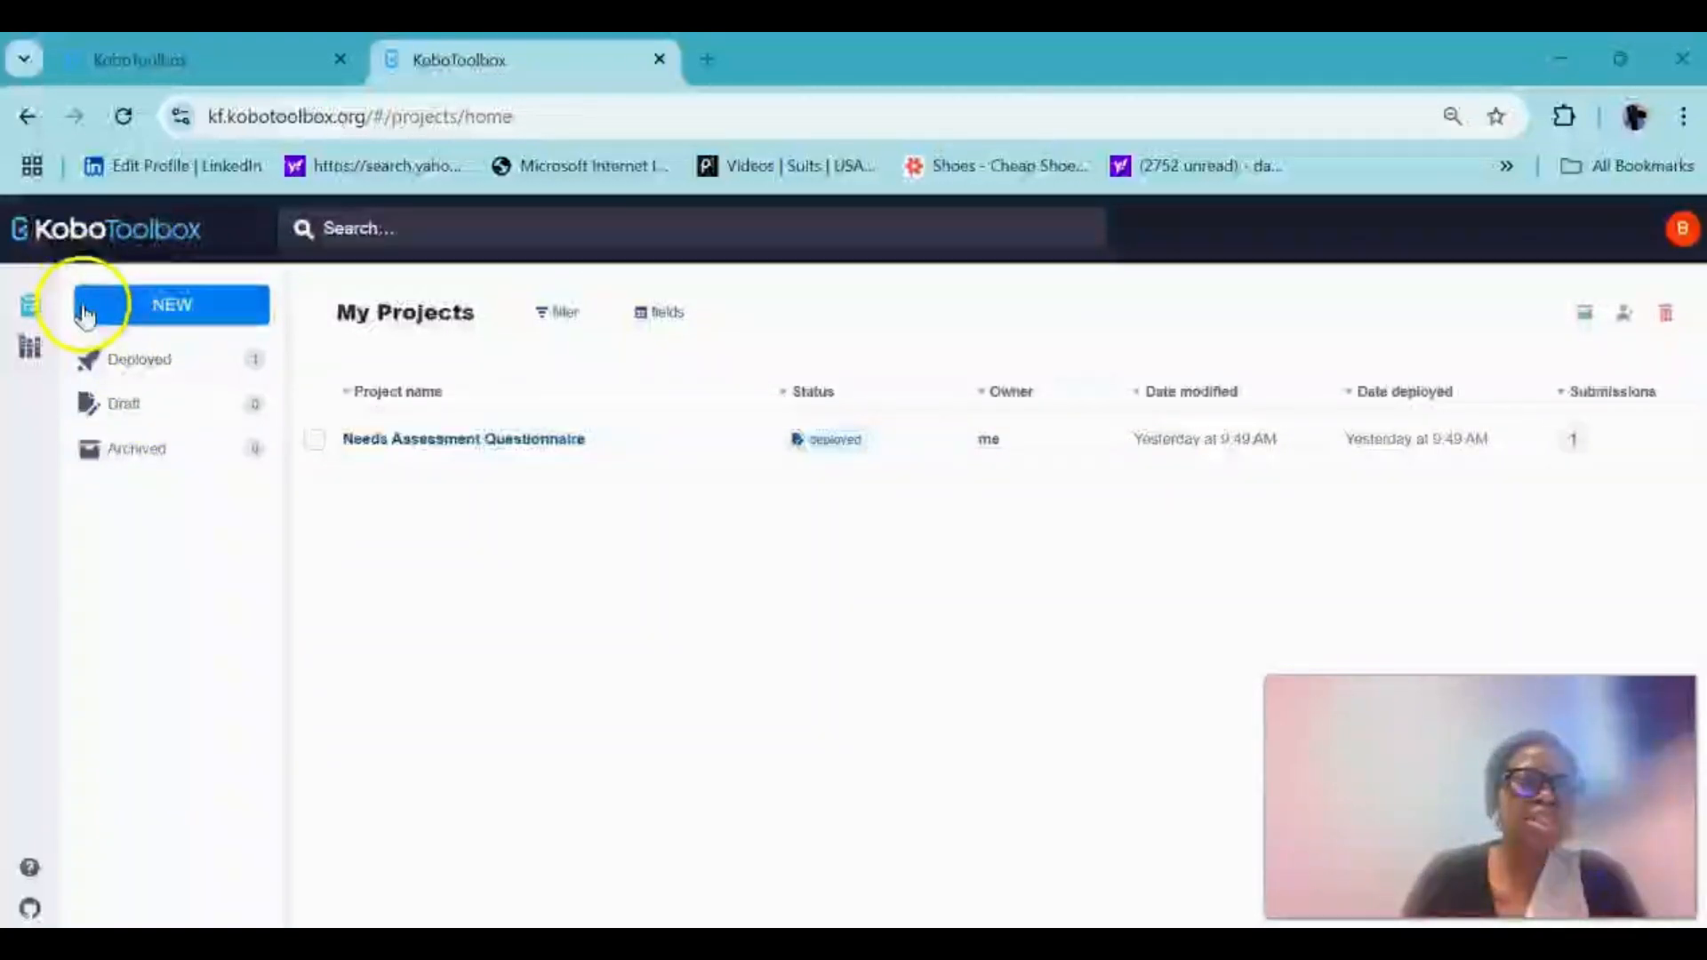
- Start a new project built from scratch and arrange the browser window beside the Word questionnaire
click(142, 309)
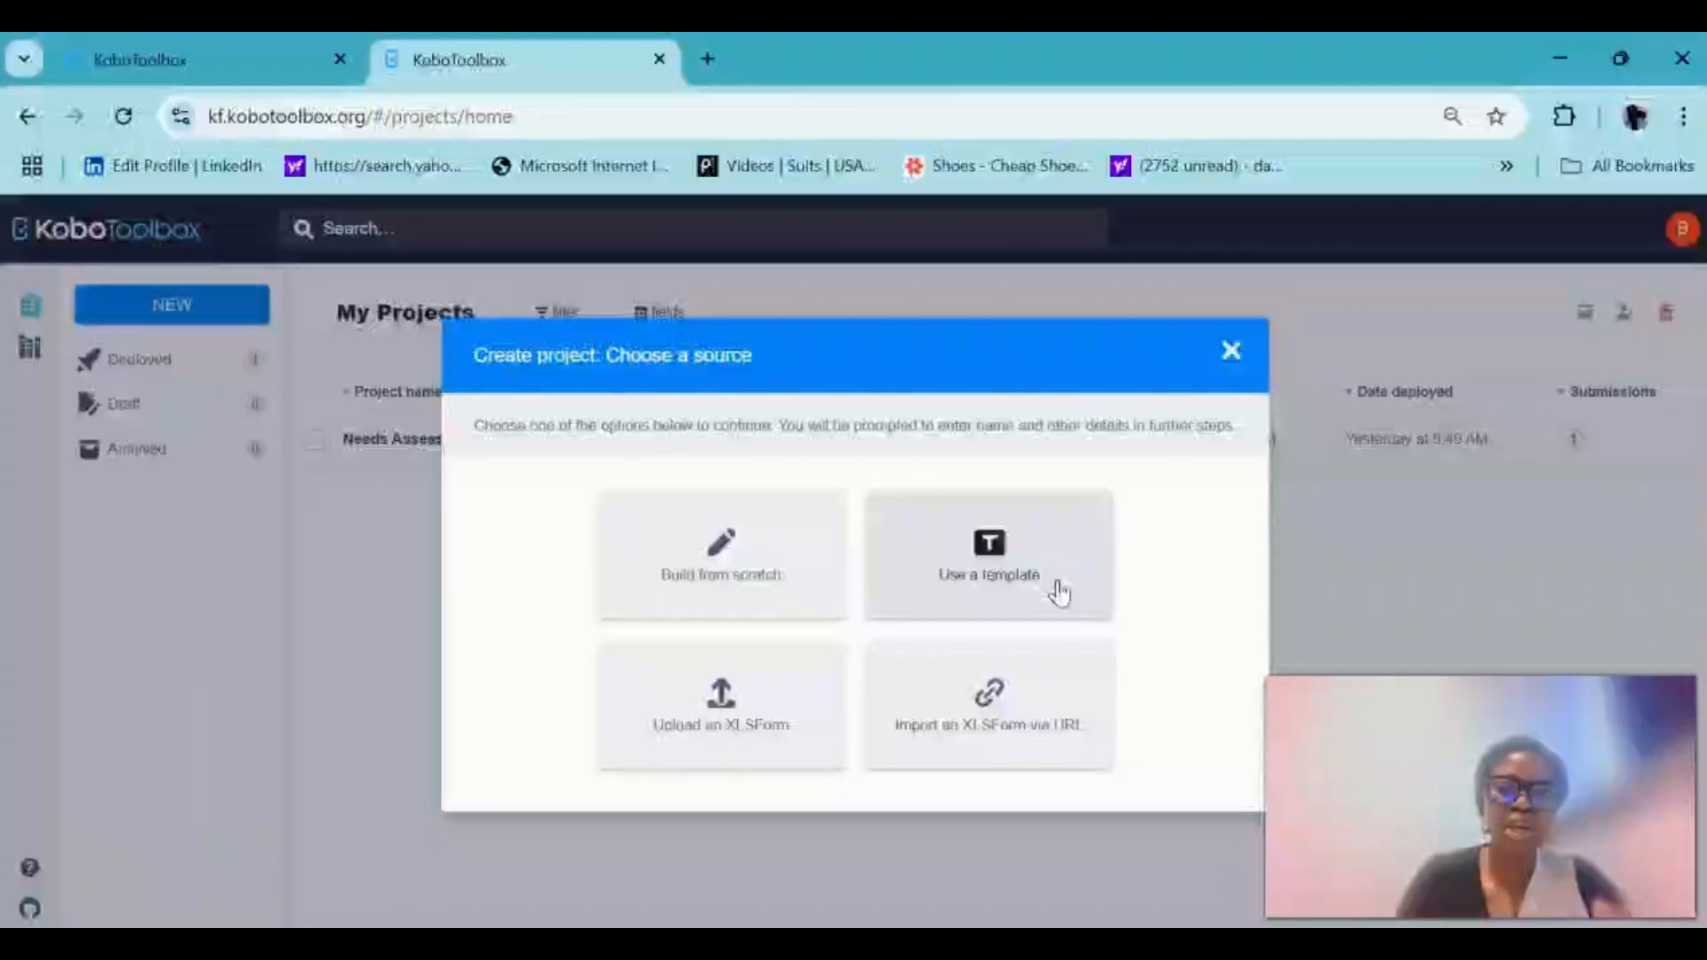
click(705, 576)
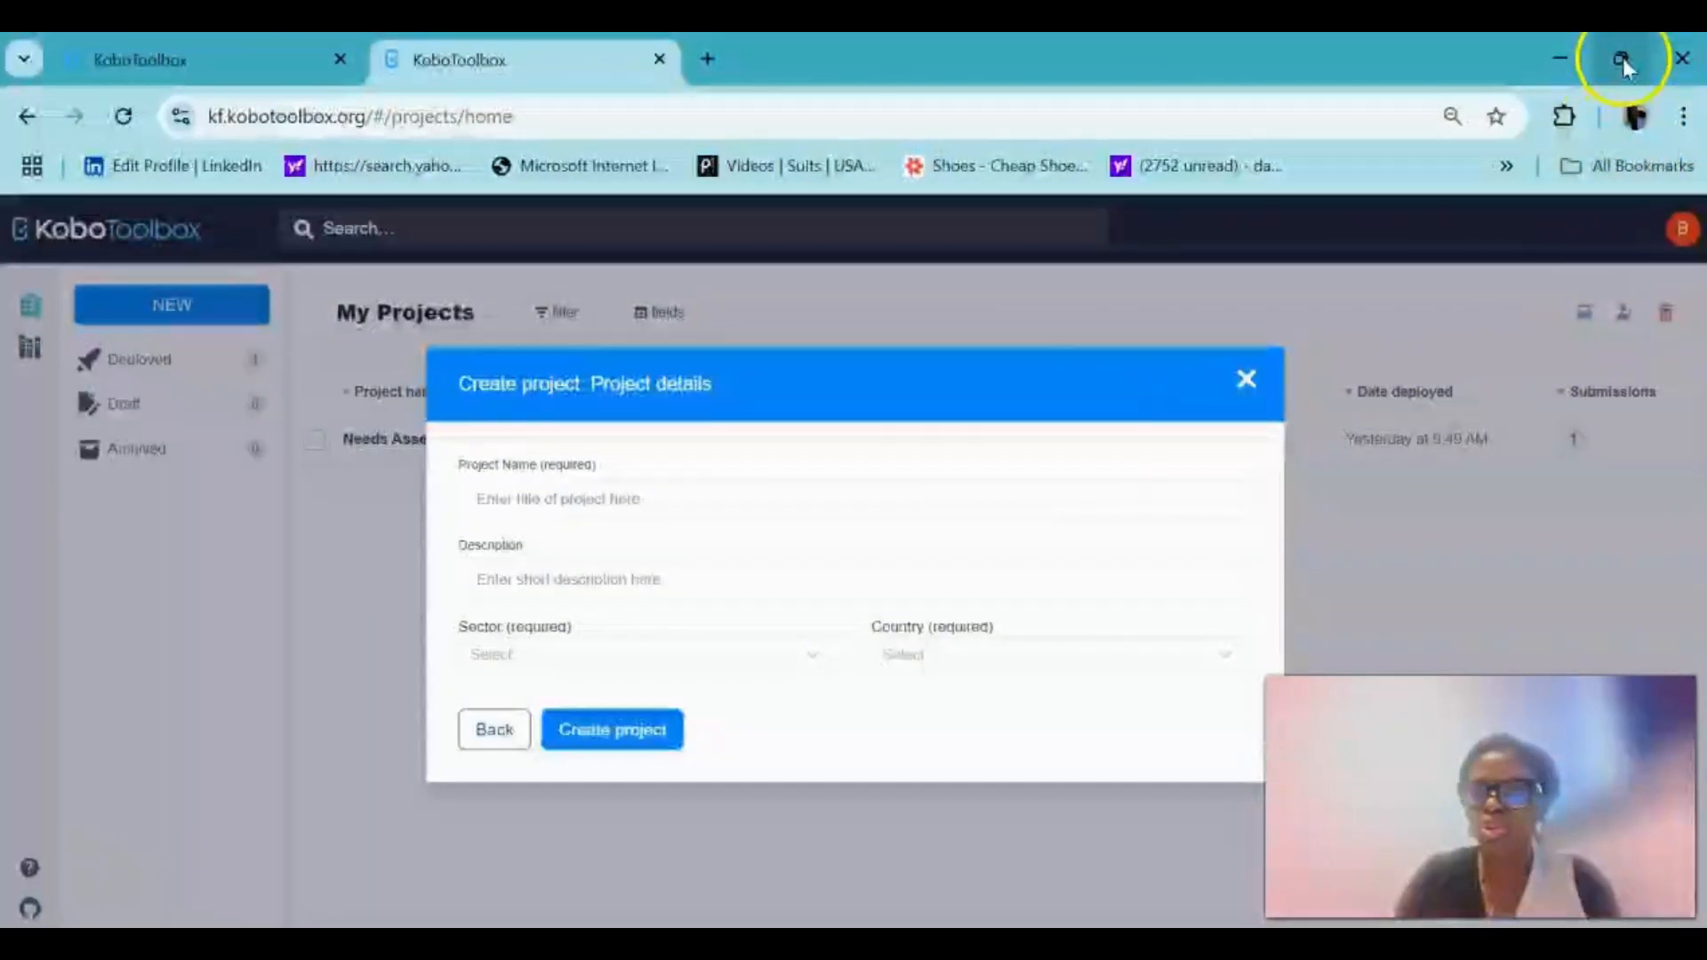
mouse_move(1621, 59)
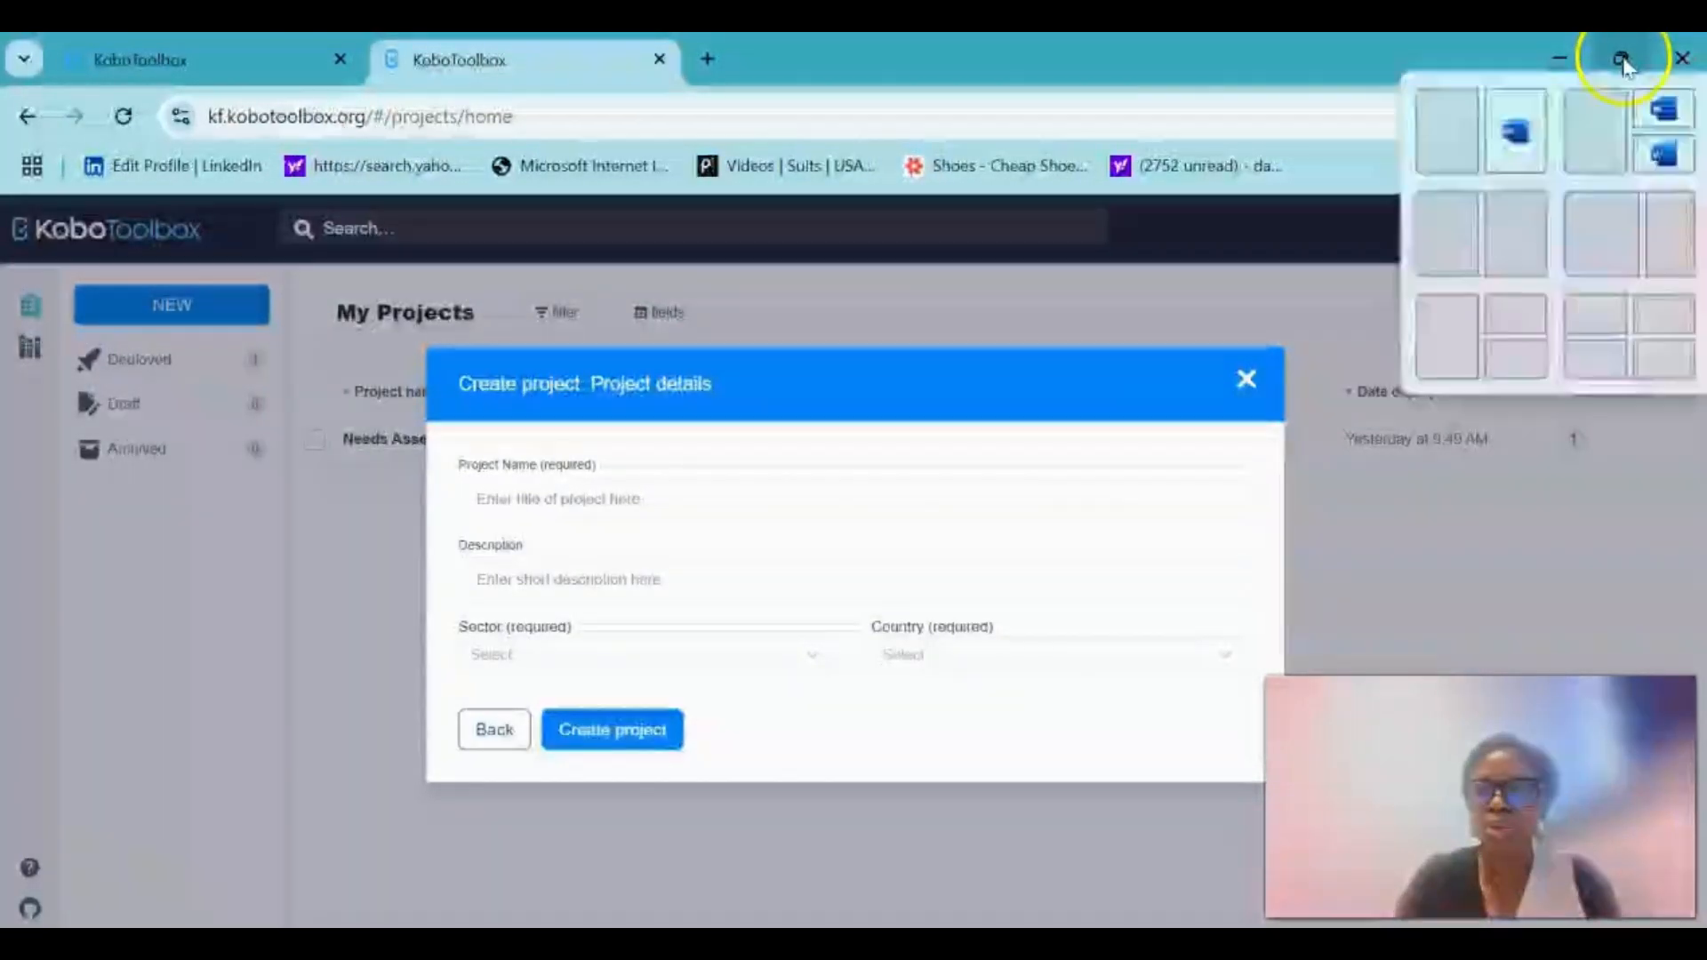
click(1606, 238)
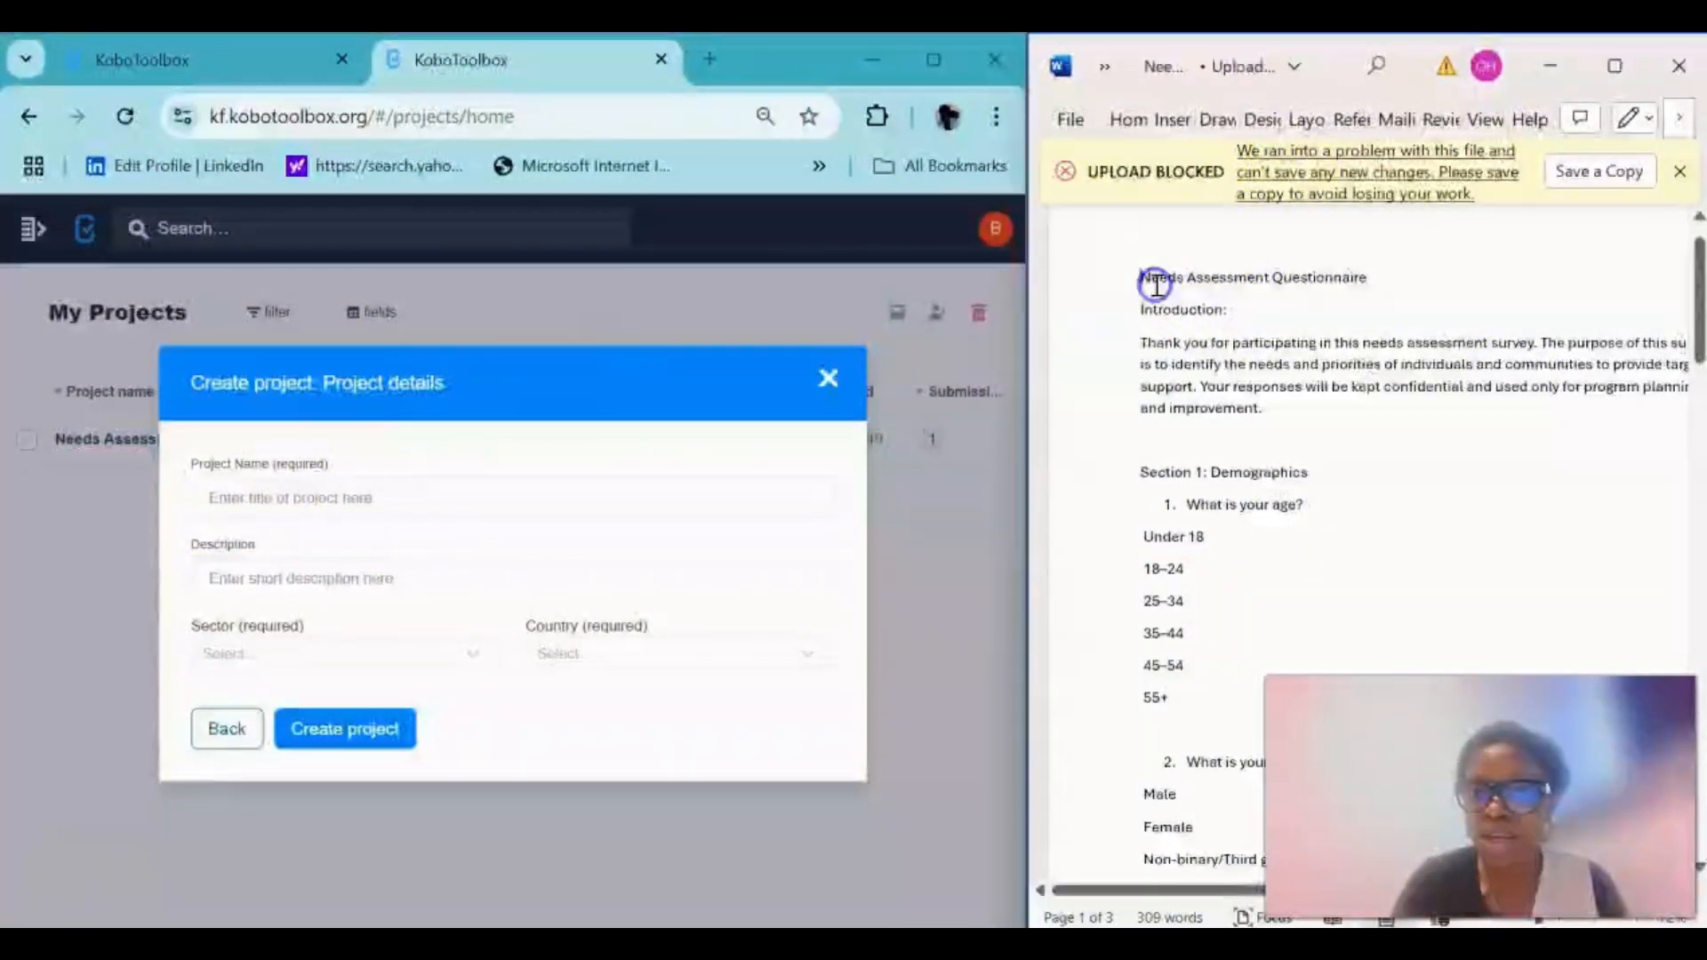
- Enter "Beyond the Numbers Needs Assessment Questionnaire" as the project name, copying the title part from the Word document
drag(1142, 278, 1420, 268)
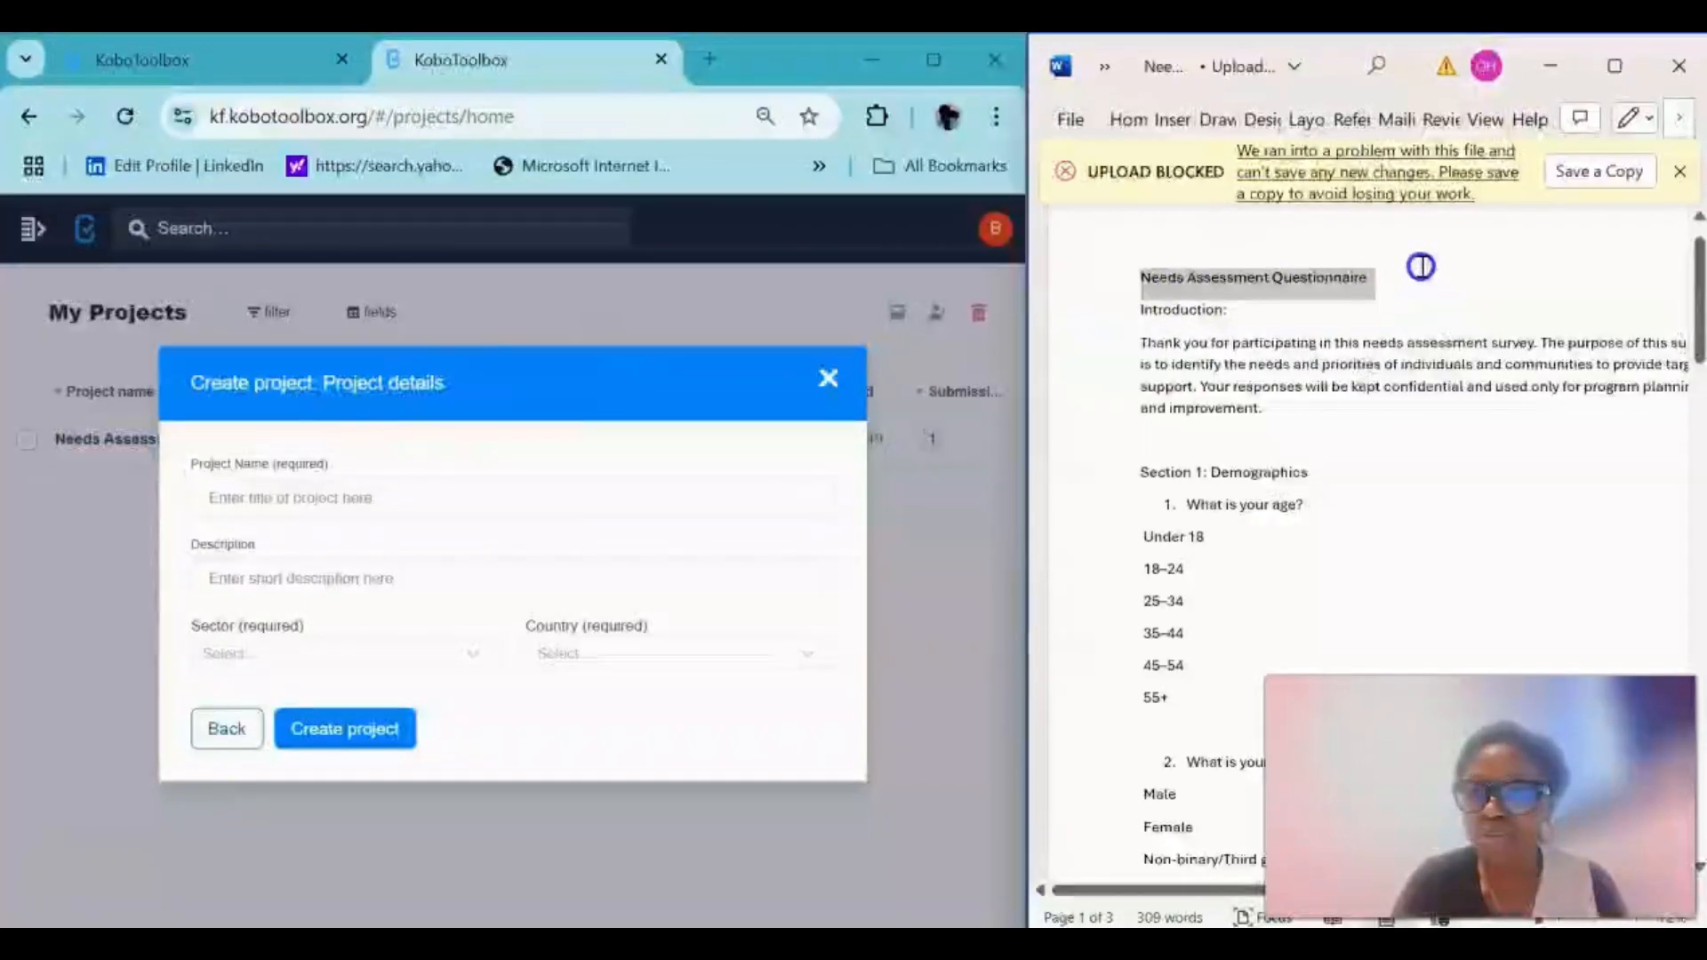
right_click(1309, 283)
click(1369, 415)
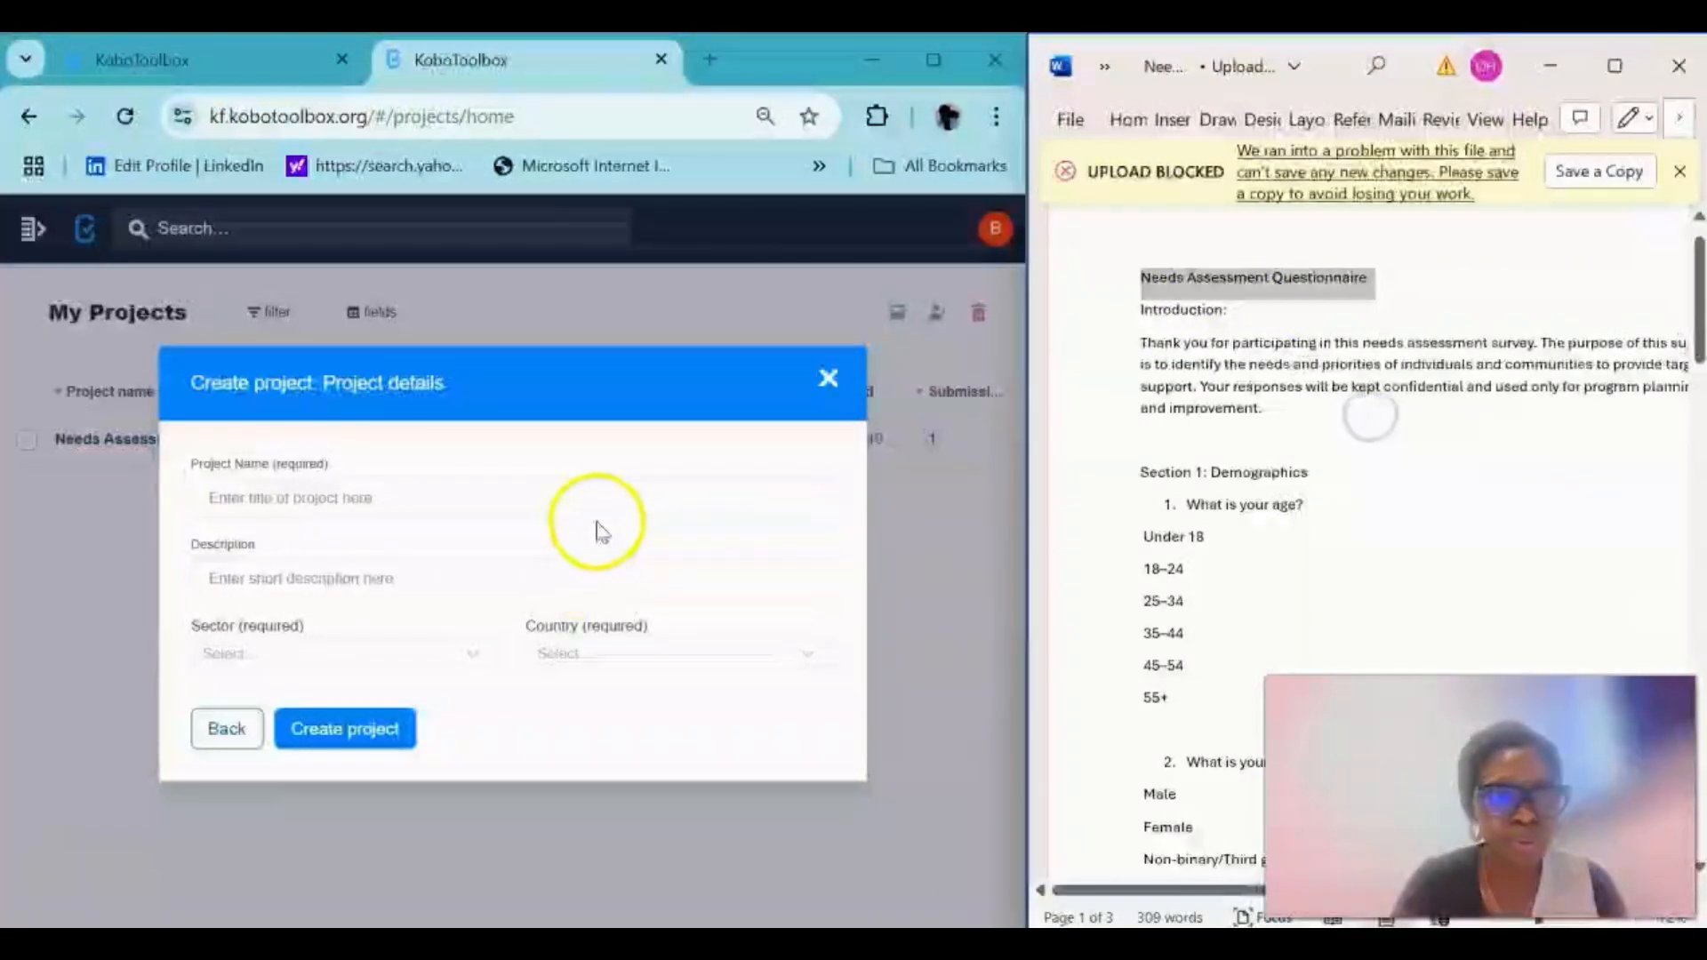
click(612, 495)
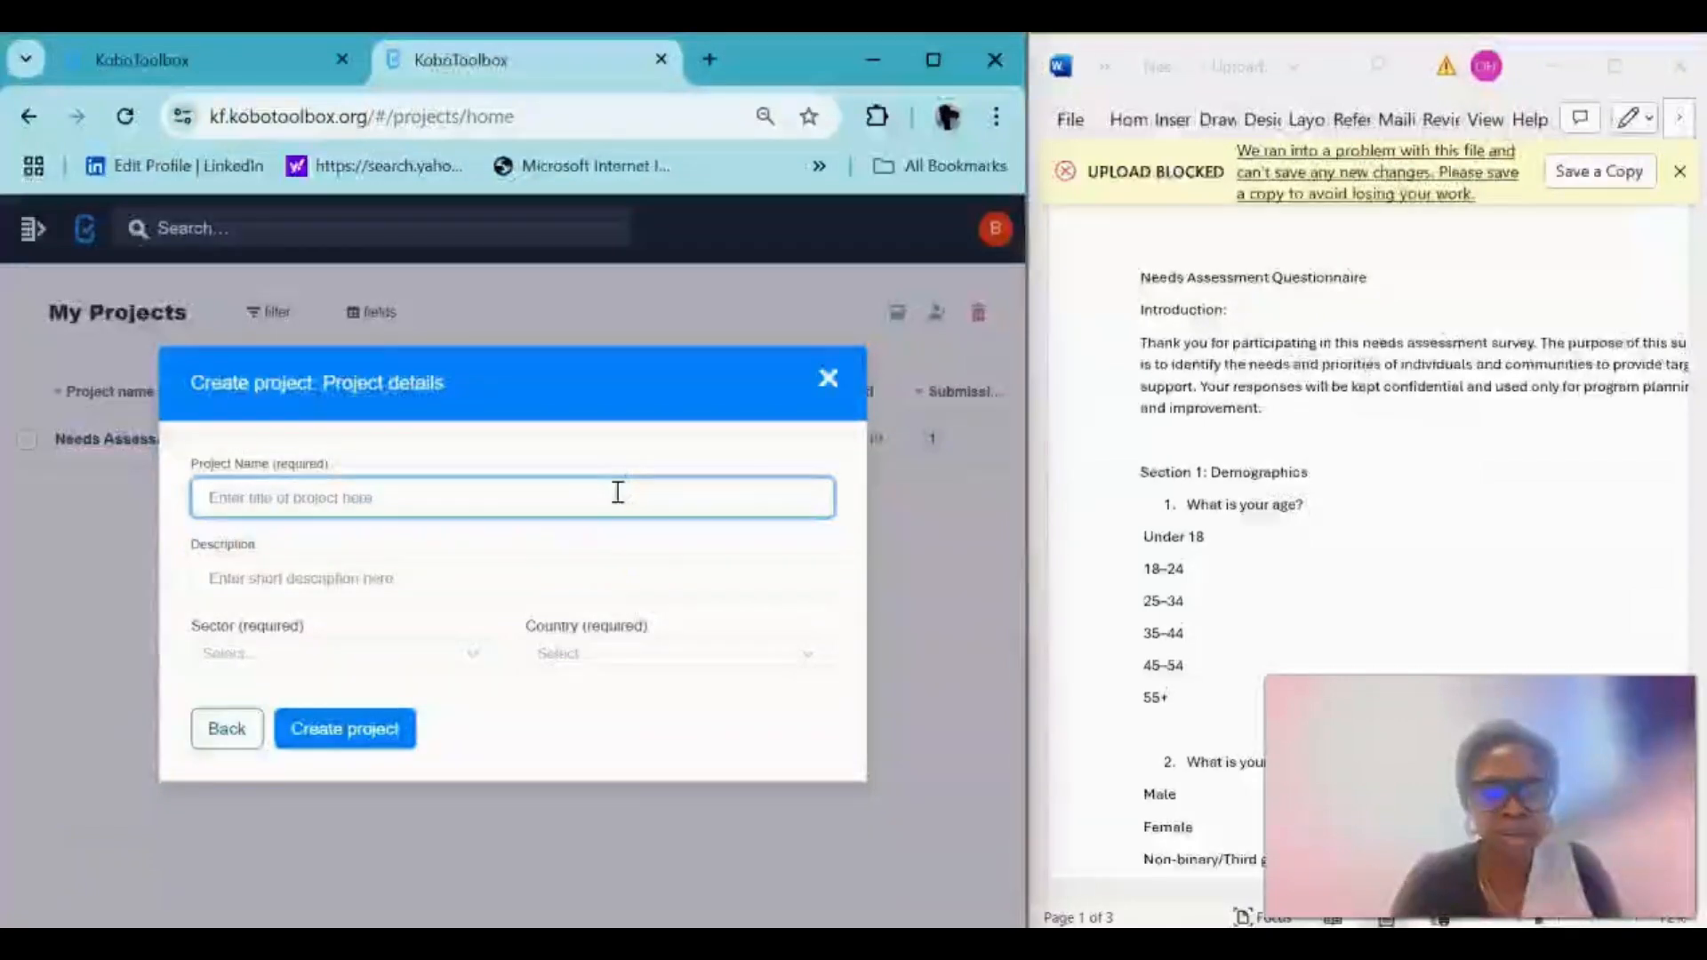
text(Beyon)
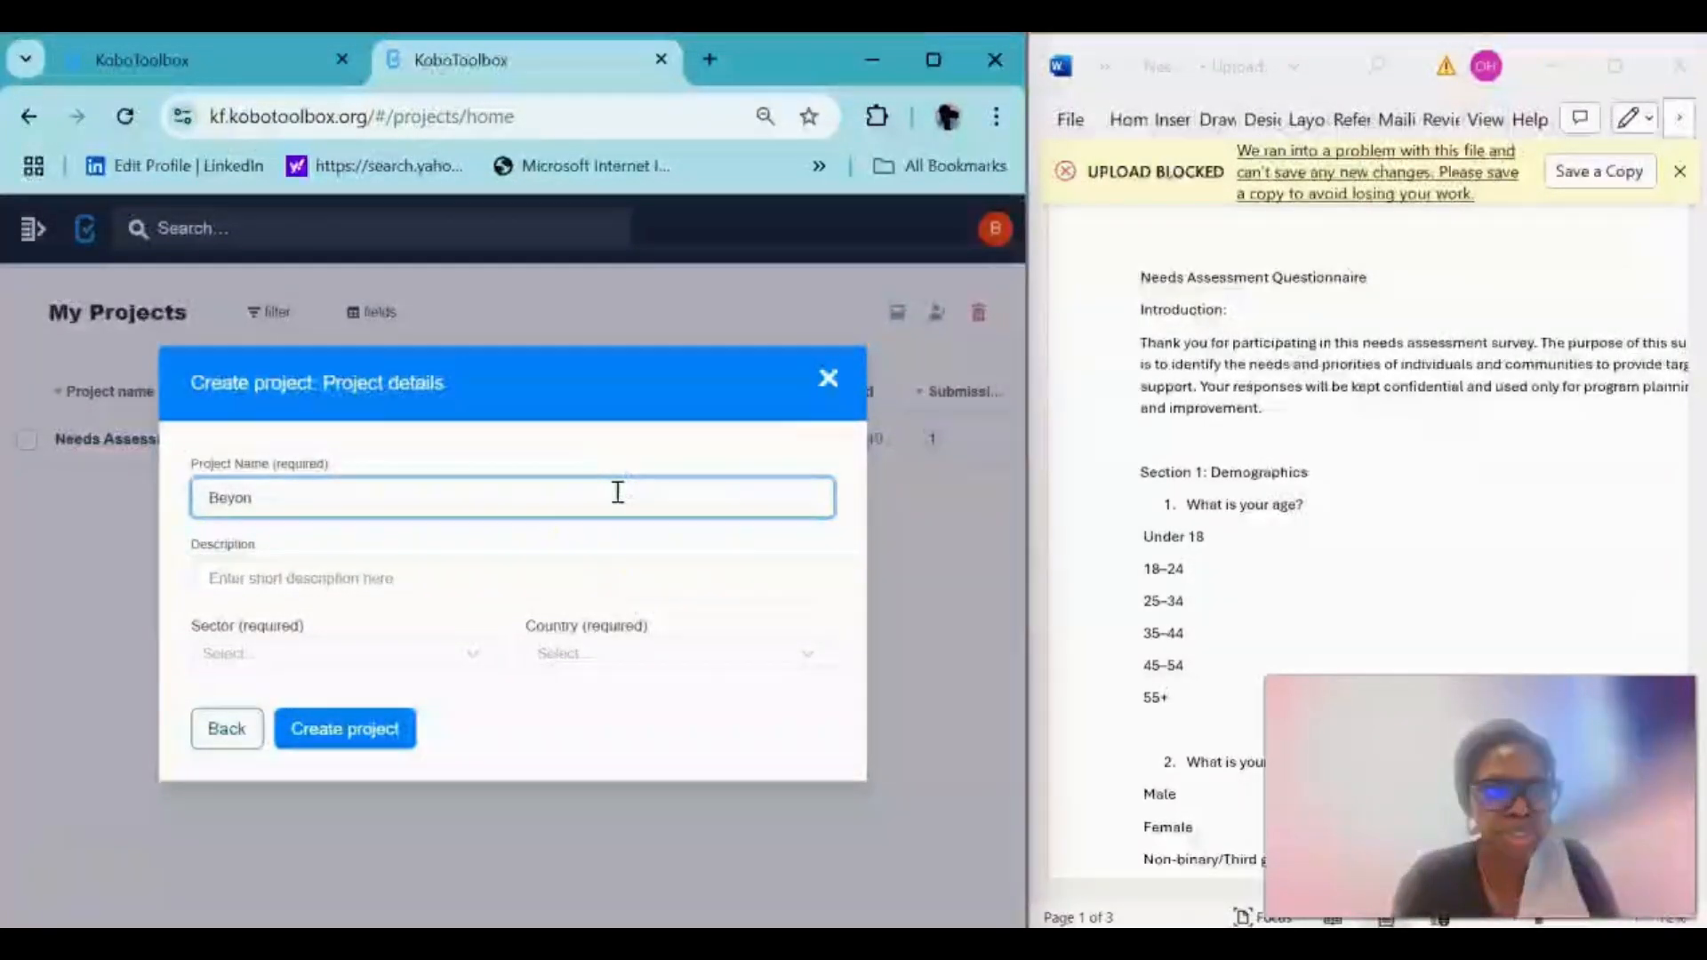
text(d the Nu)
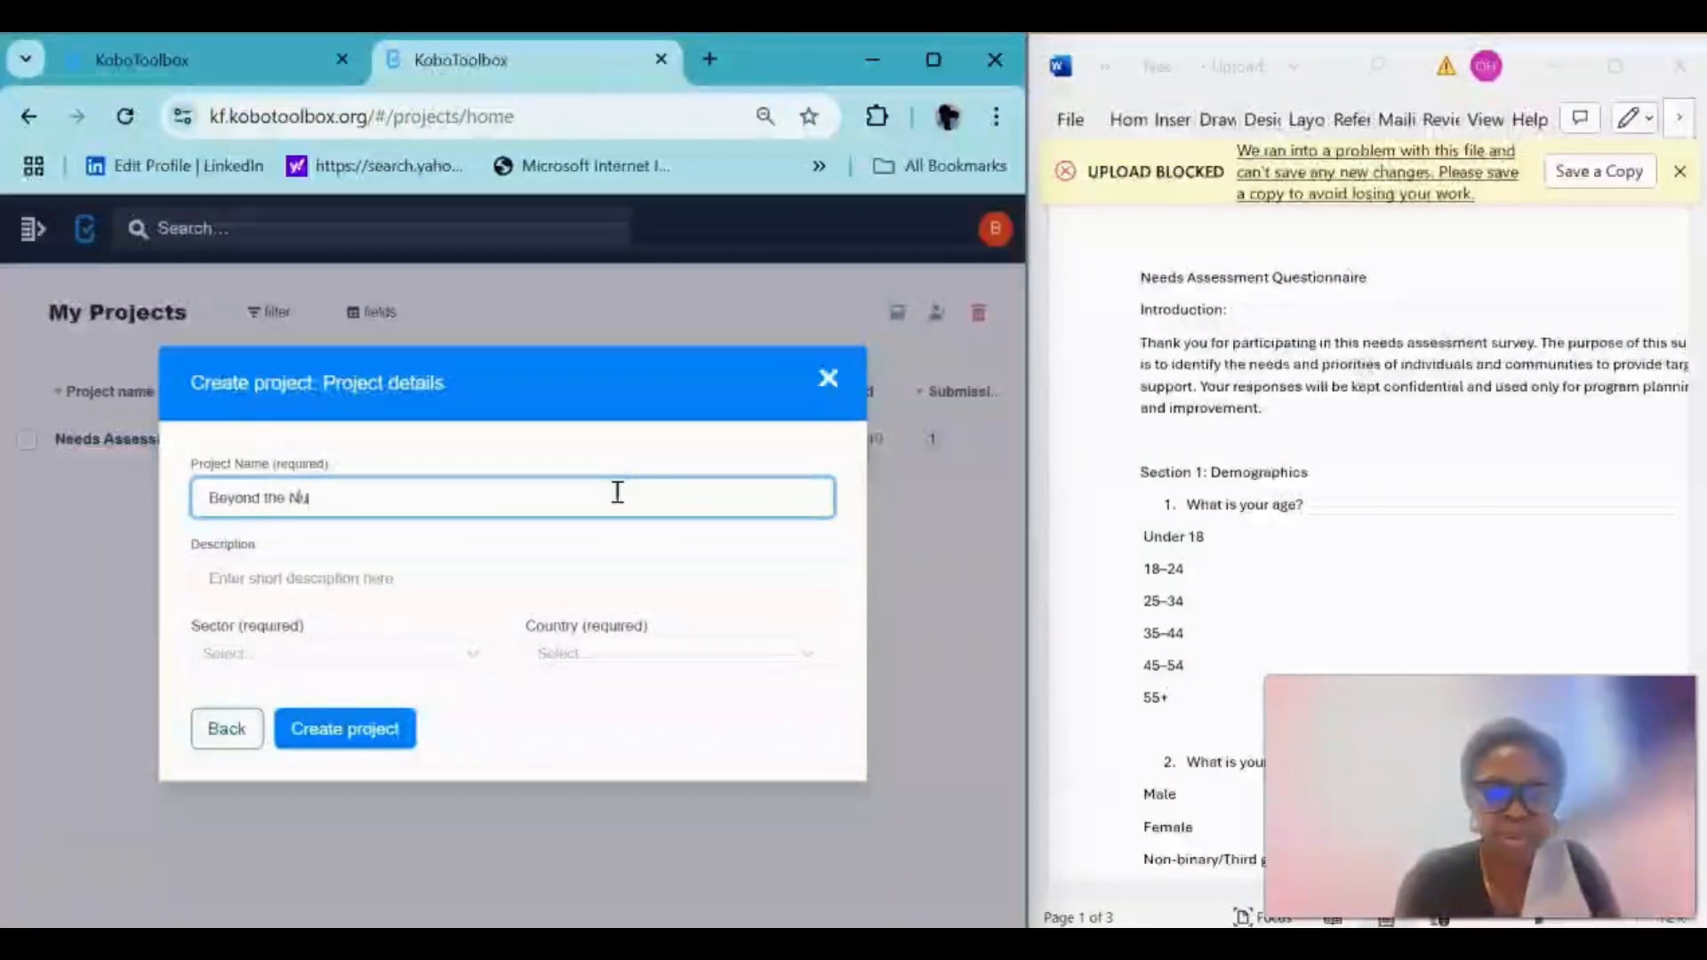
text(mbers)
key(ctrl+v)
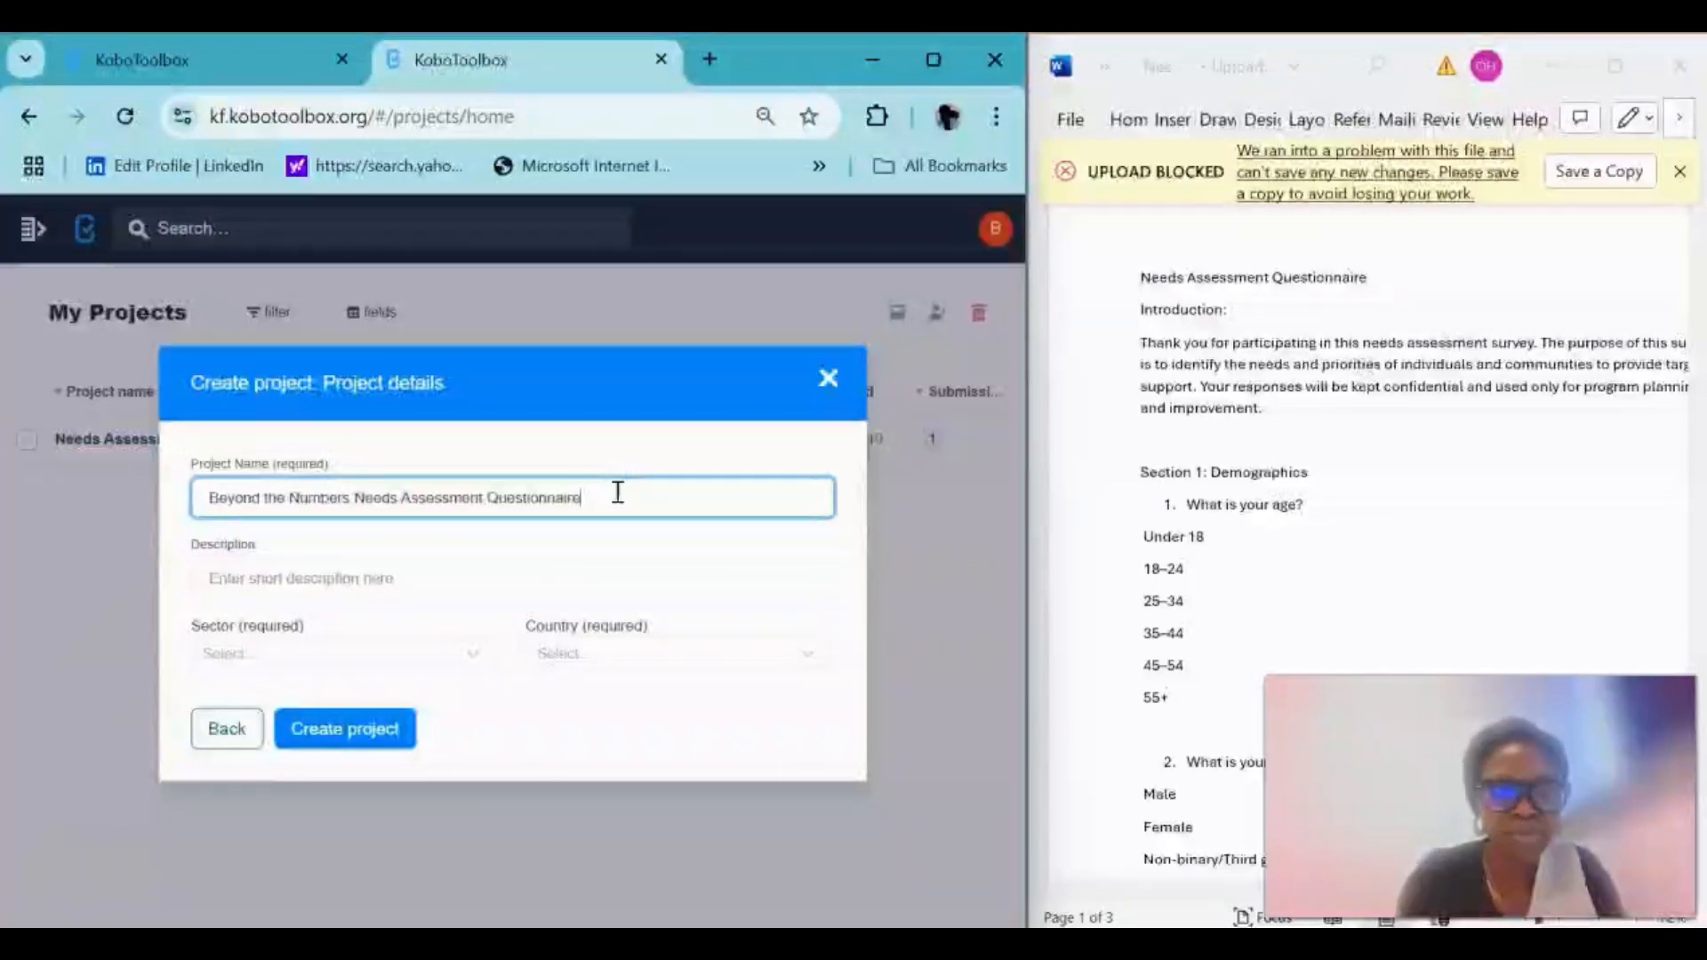
- Shorten the project name to "Beyond the Numbers Needs Assessment"
key(BackSpace)
key(BackSpace)
key(BackSpace)
key(BackSpace)
key(BackSpace)
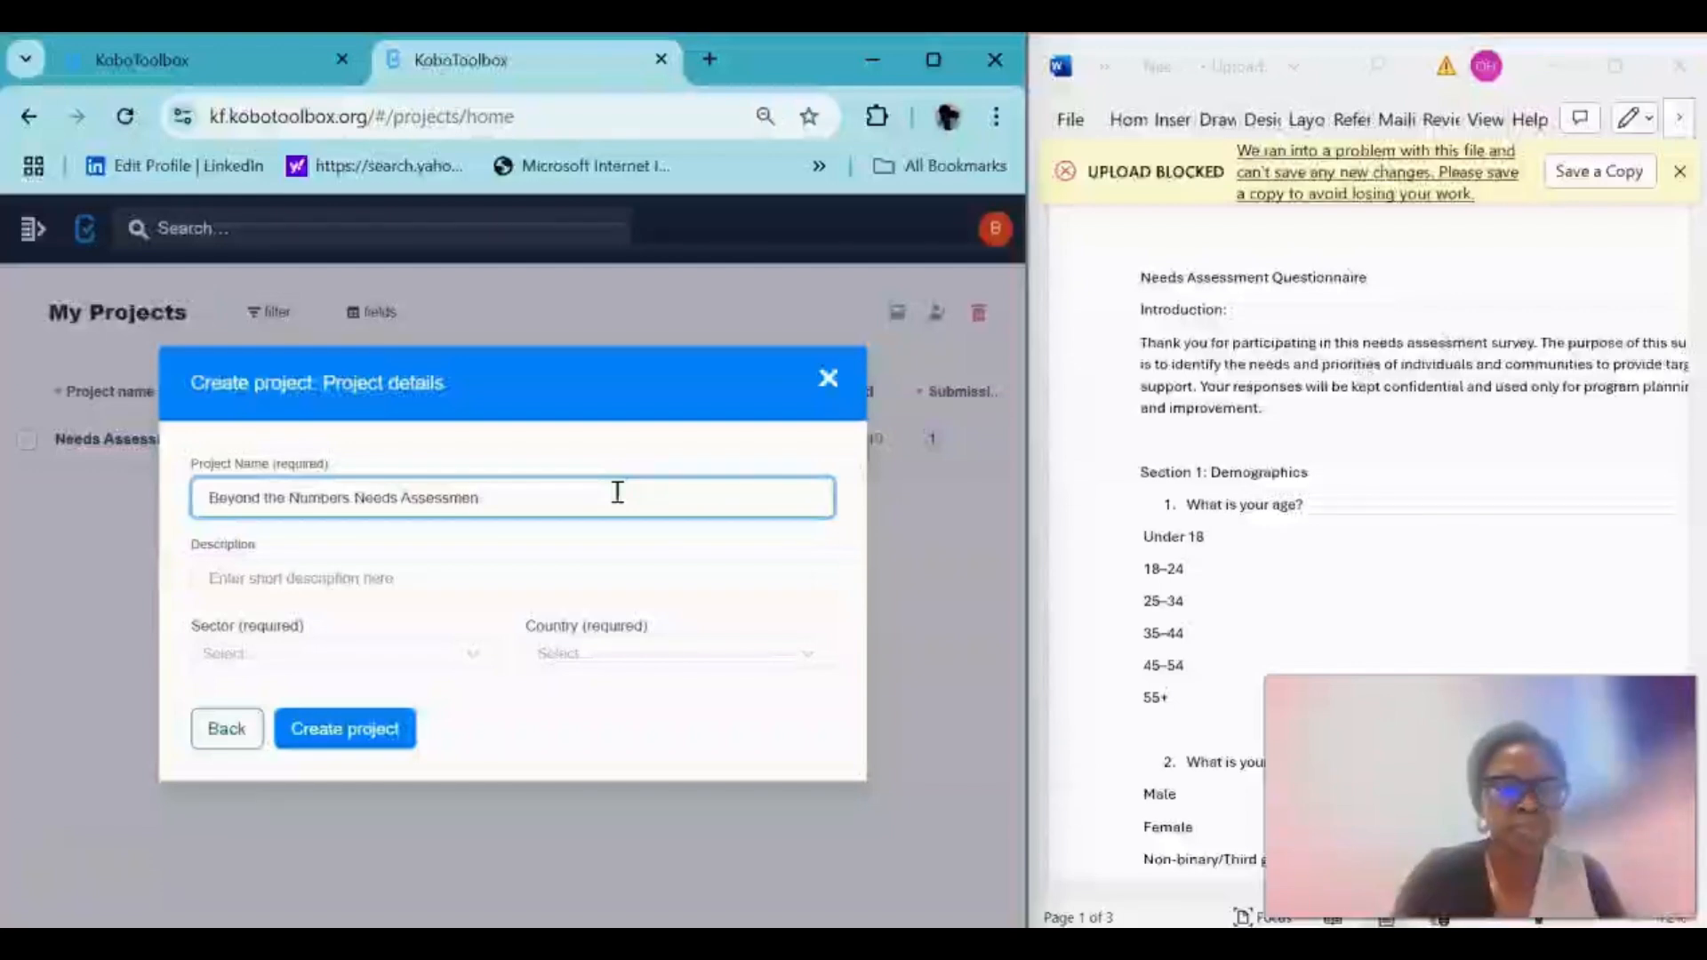
text(t)
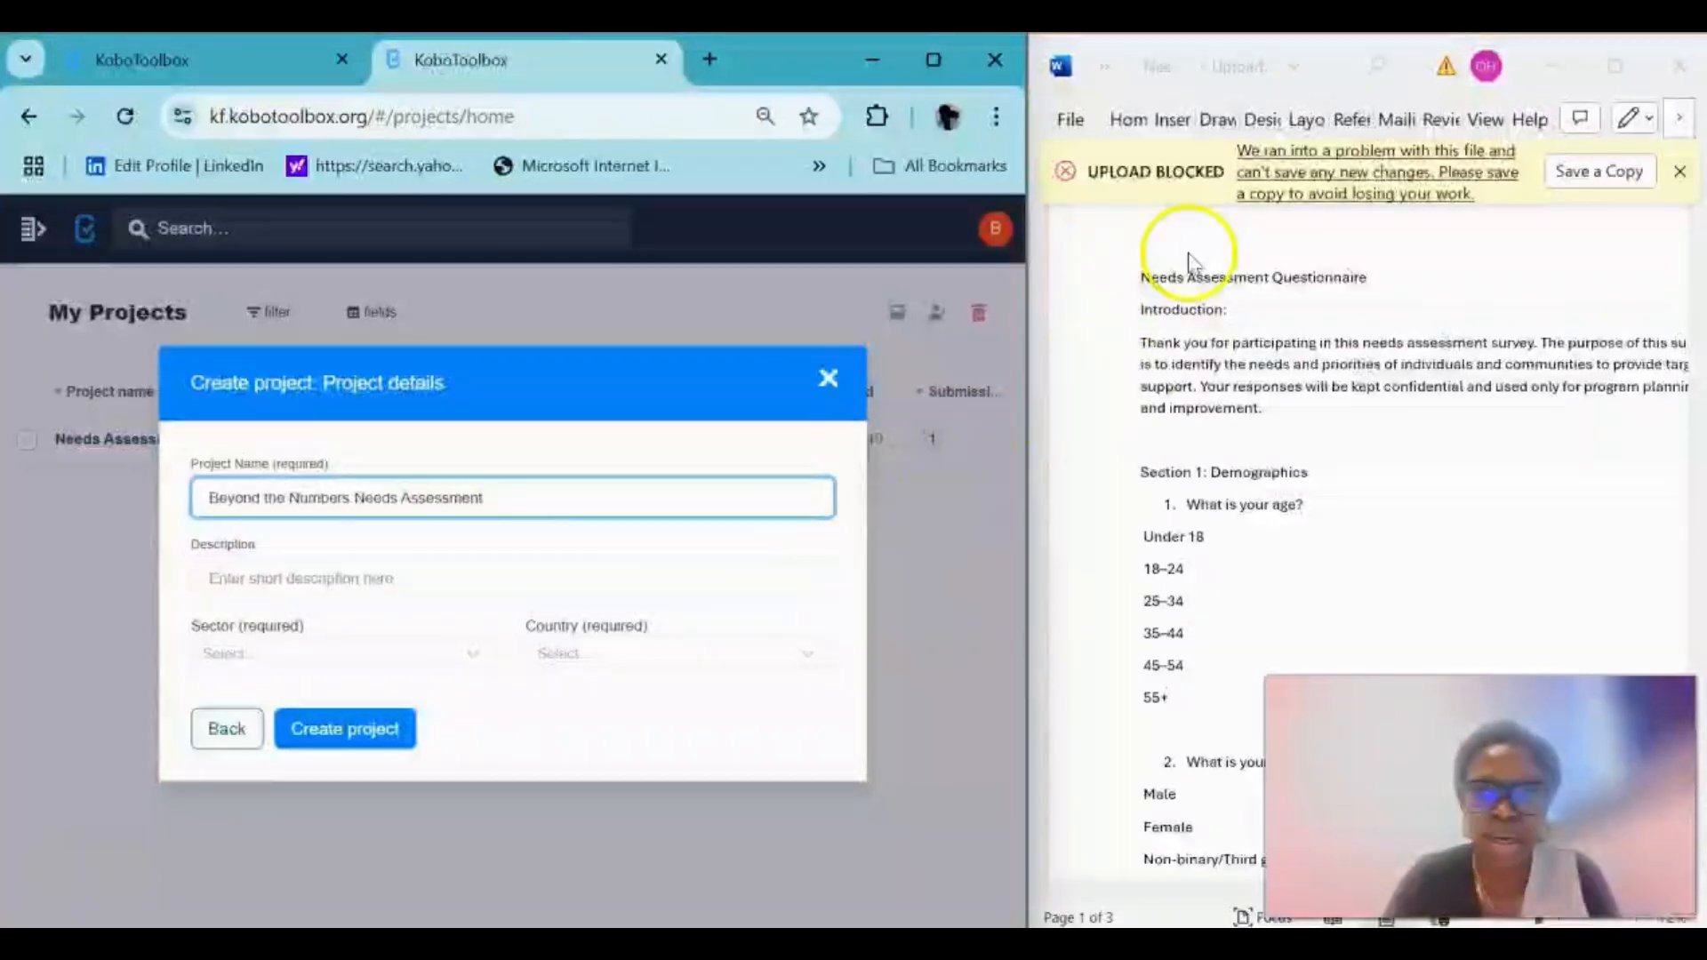
- Copy the introduction paragraph from the Word questionnaire into the project description
click(1145, 343)
drag(1144, 343, 1262, 411)
right_click(1232, 395)
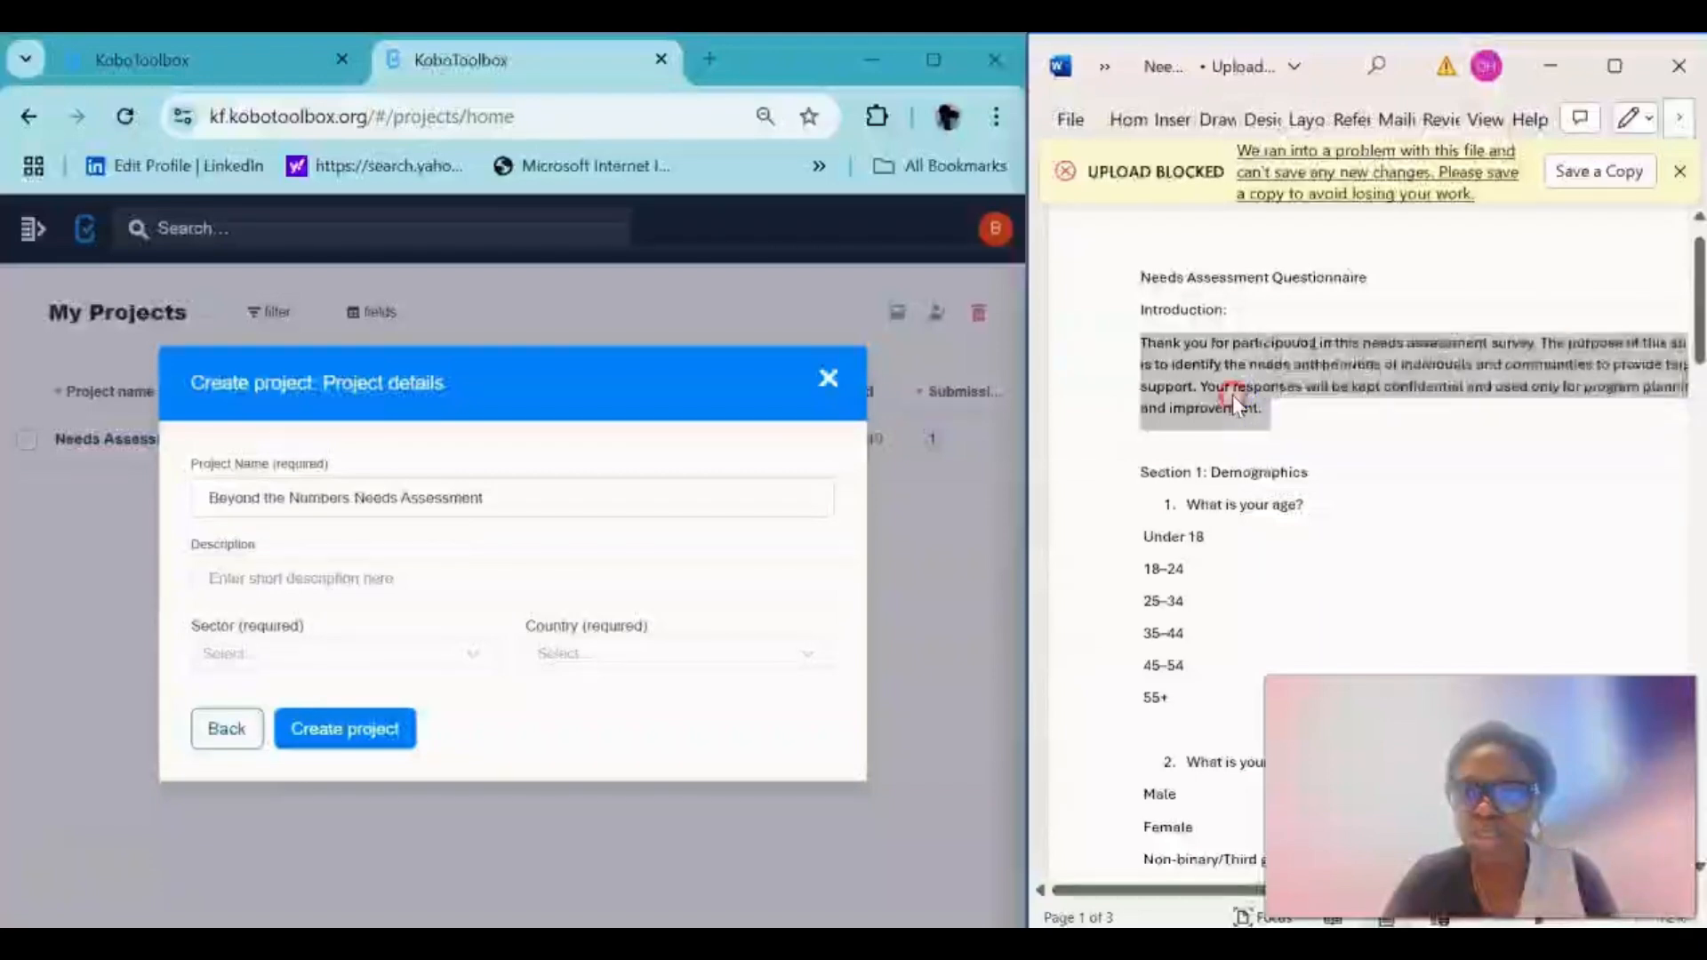
triple_click(1150, 349)
key(ctrl+c)
right_click(1170, 366)
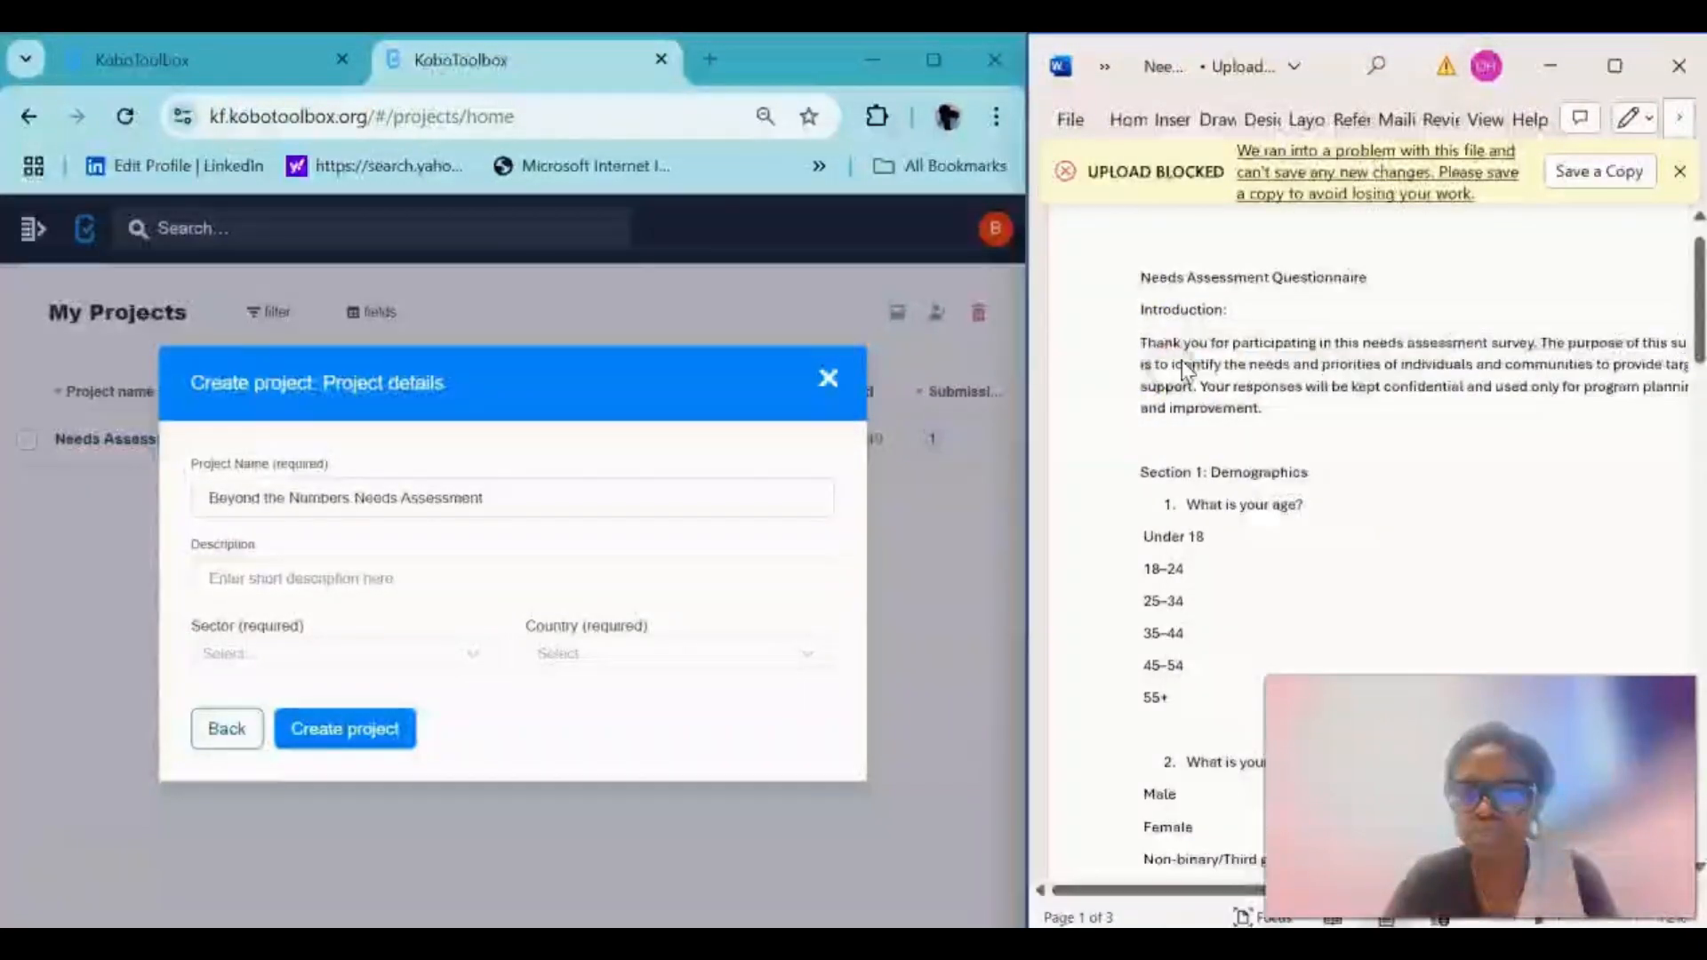
click(1144, 349)
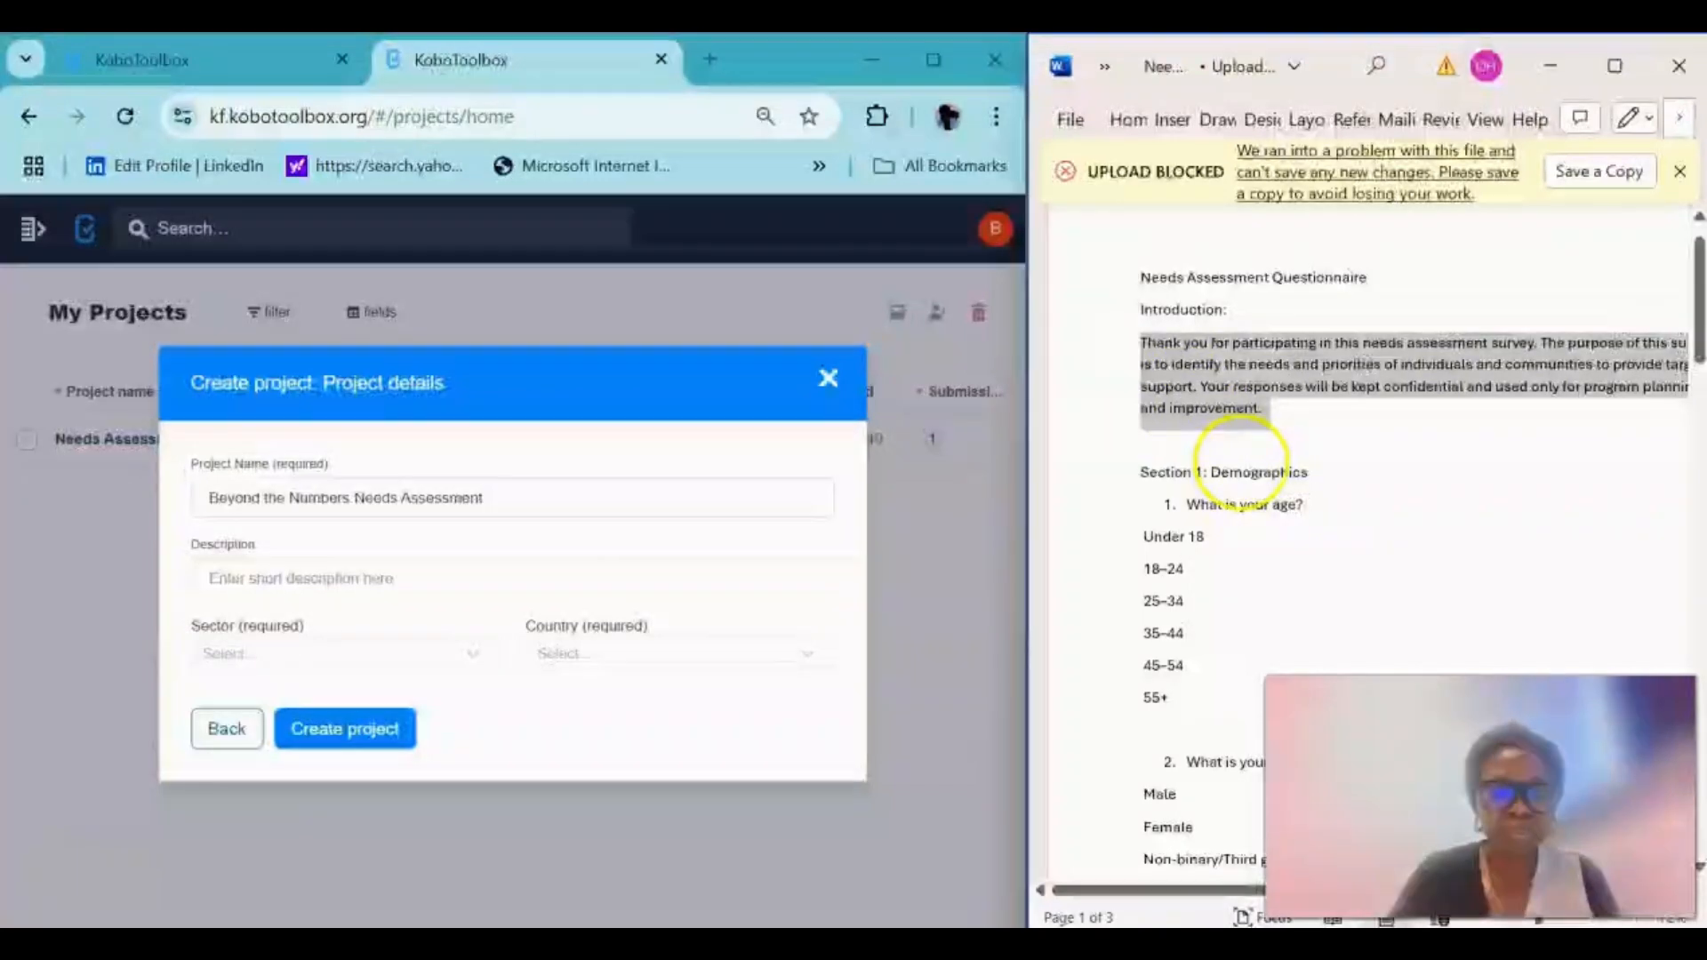
click(335, 578)
key(ctrl+v)
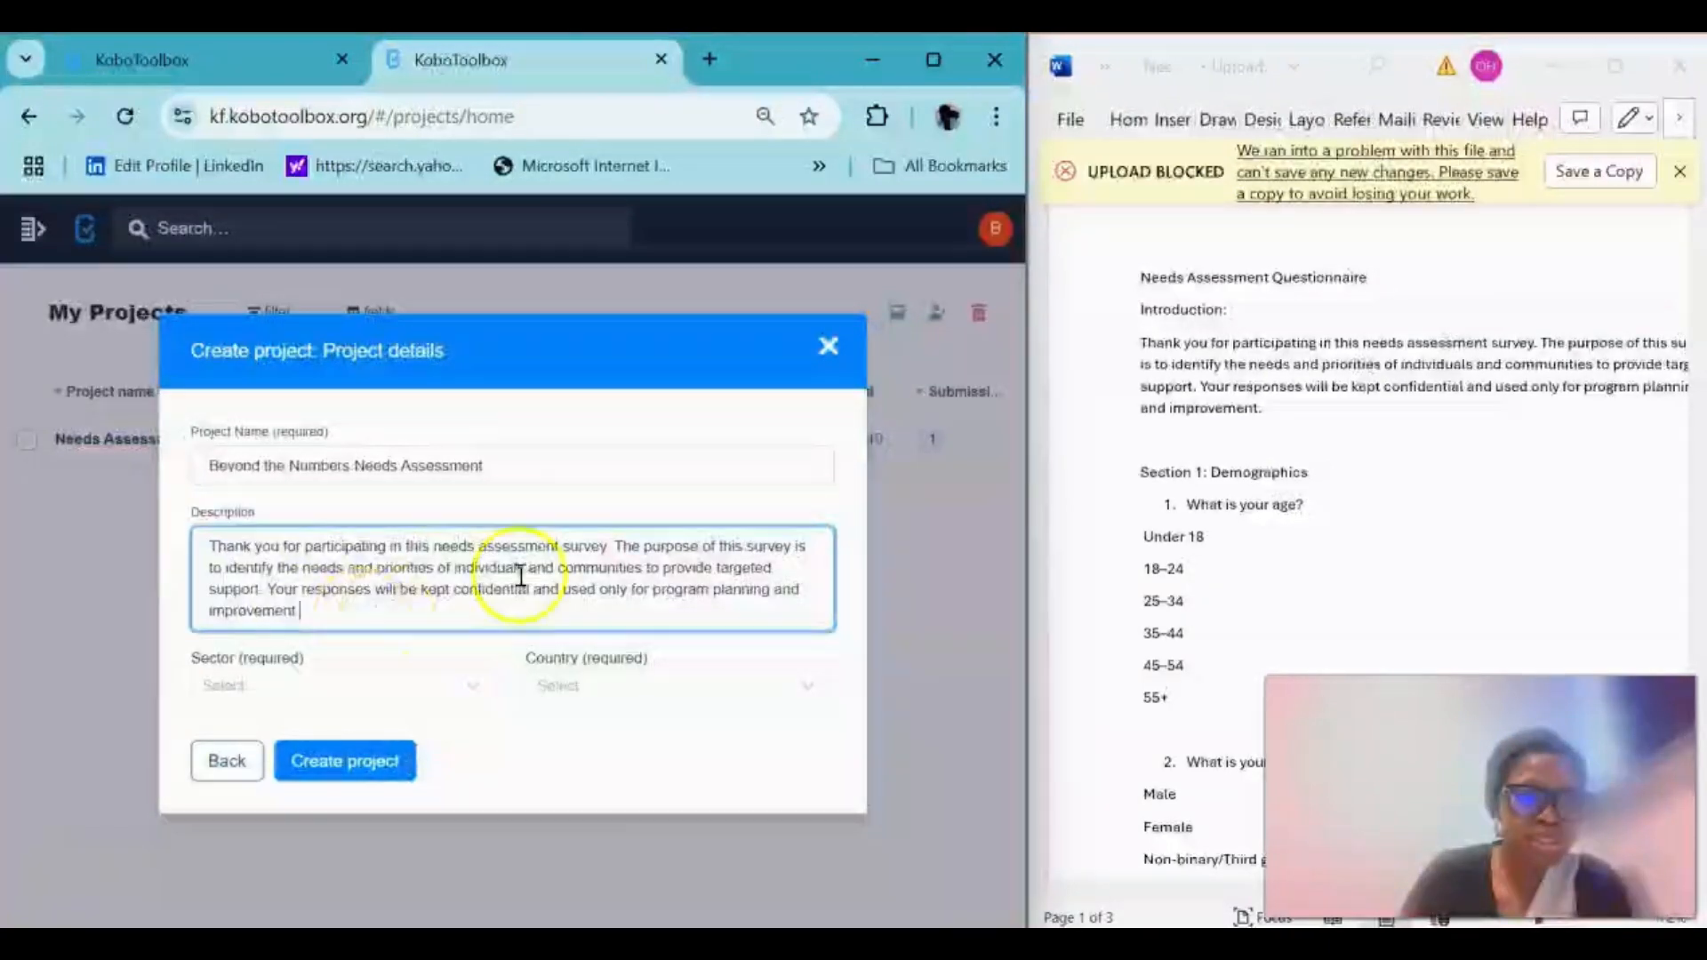
- Set the project's sector to Economic/Social Development
click(392, 686)
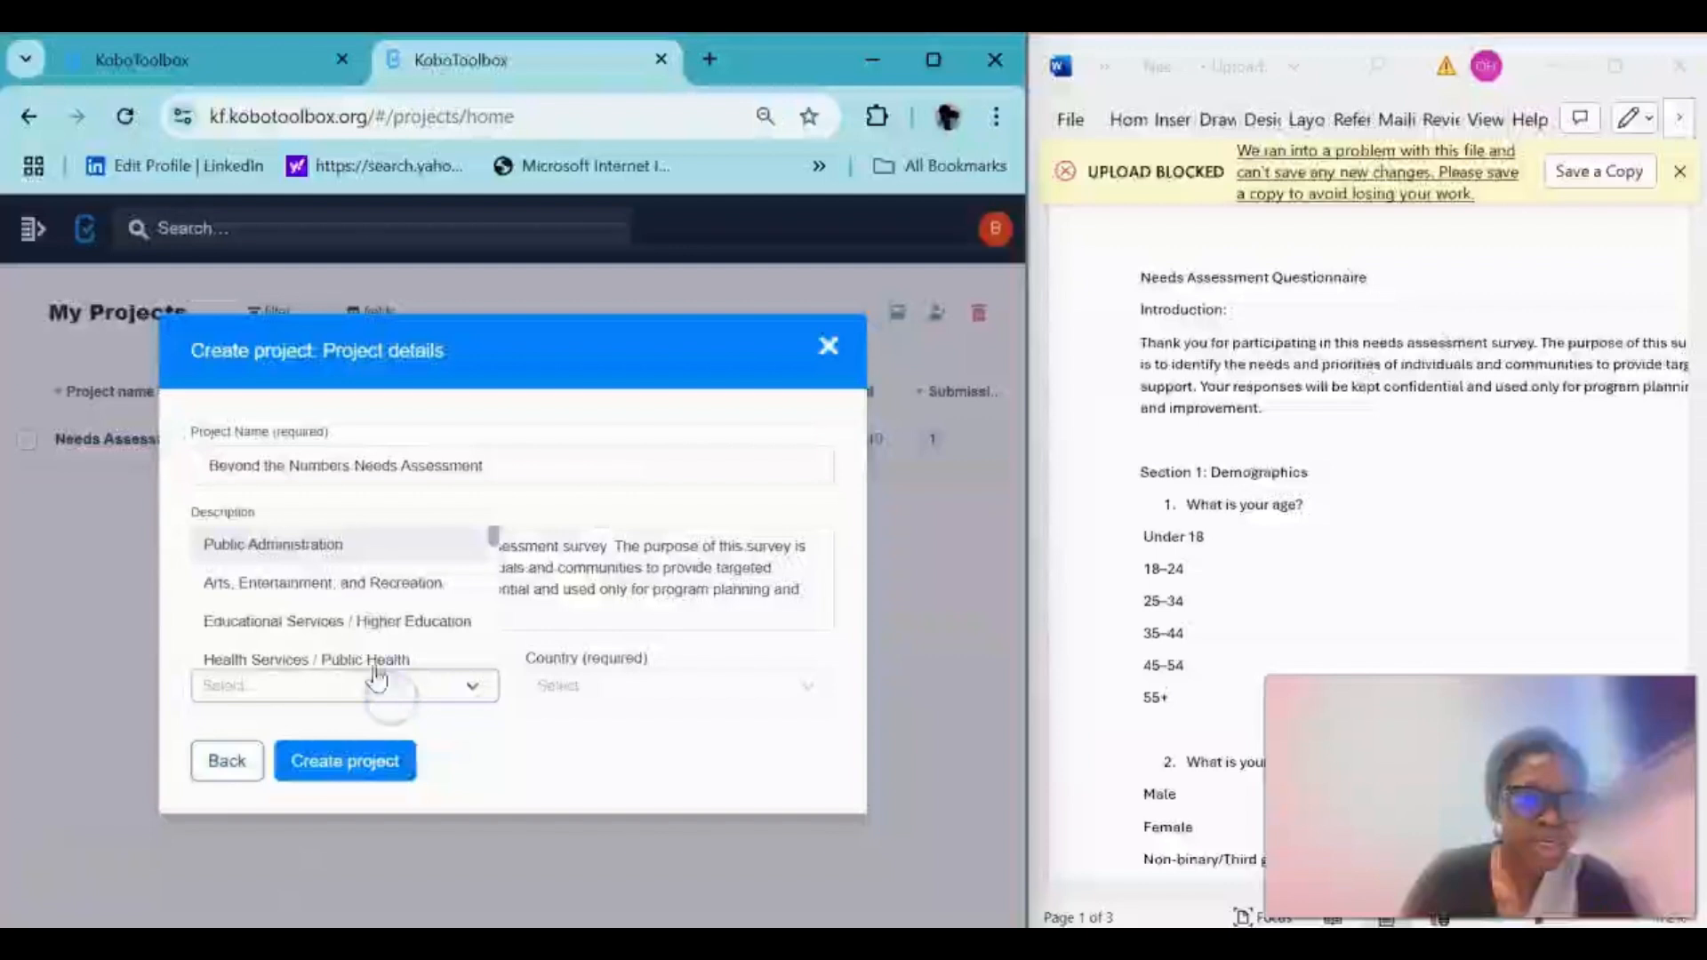
scroll(346, 654, down, 3)
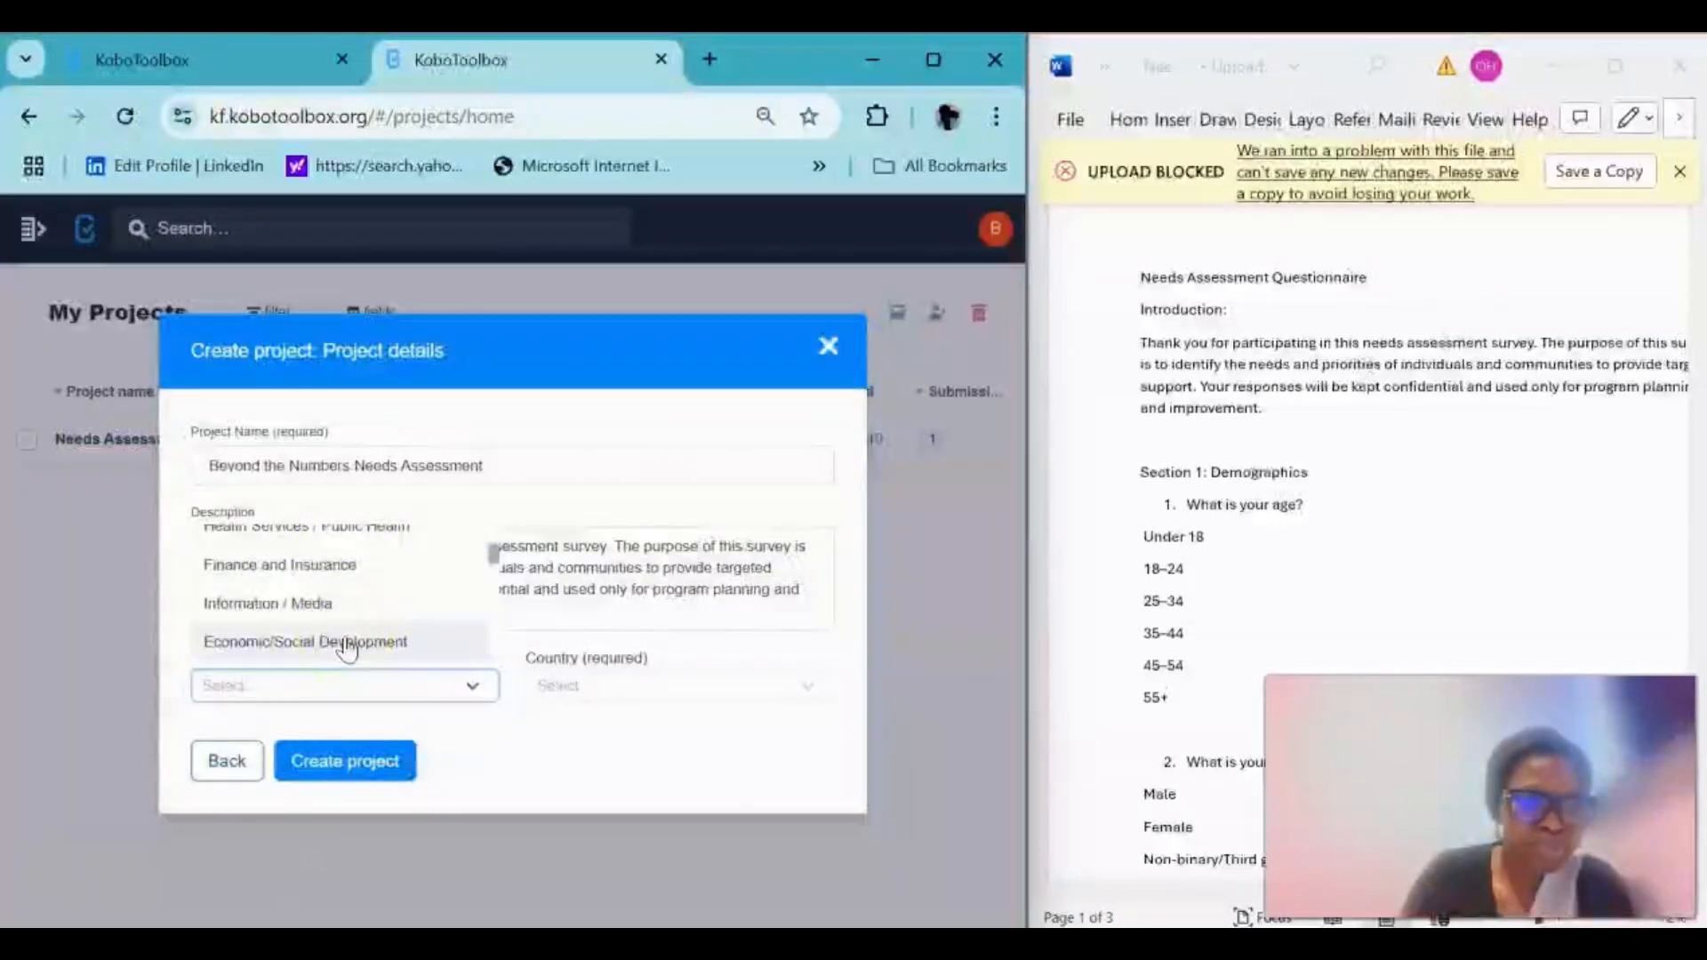
click(347, 642)
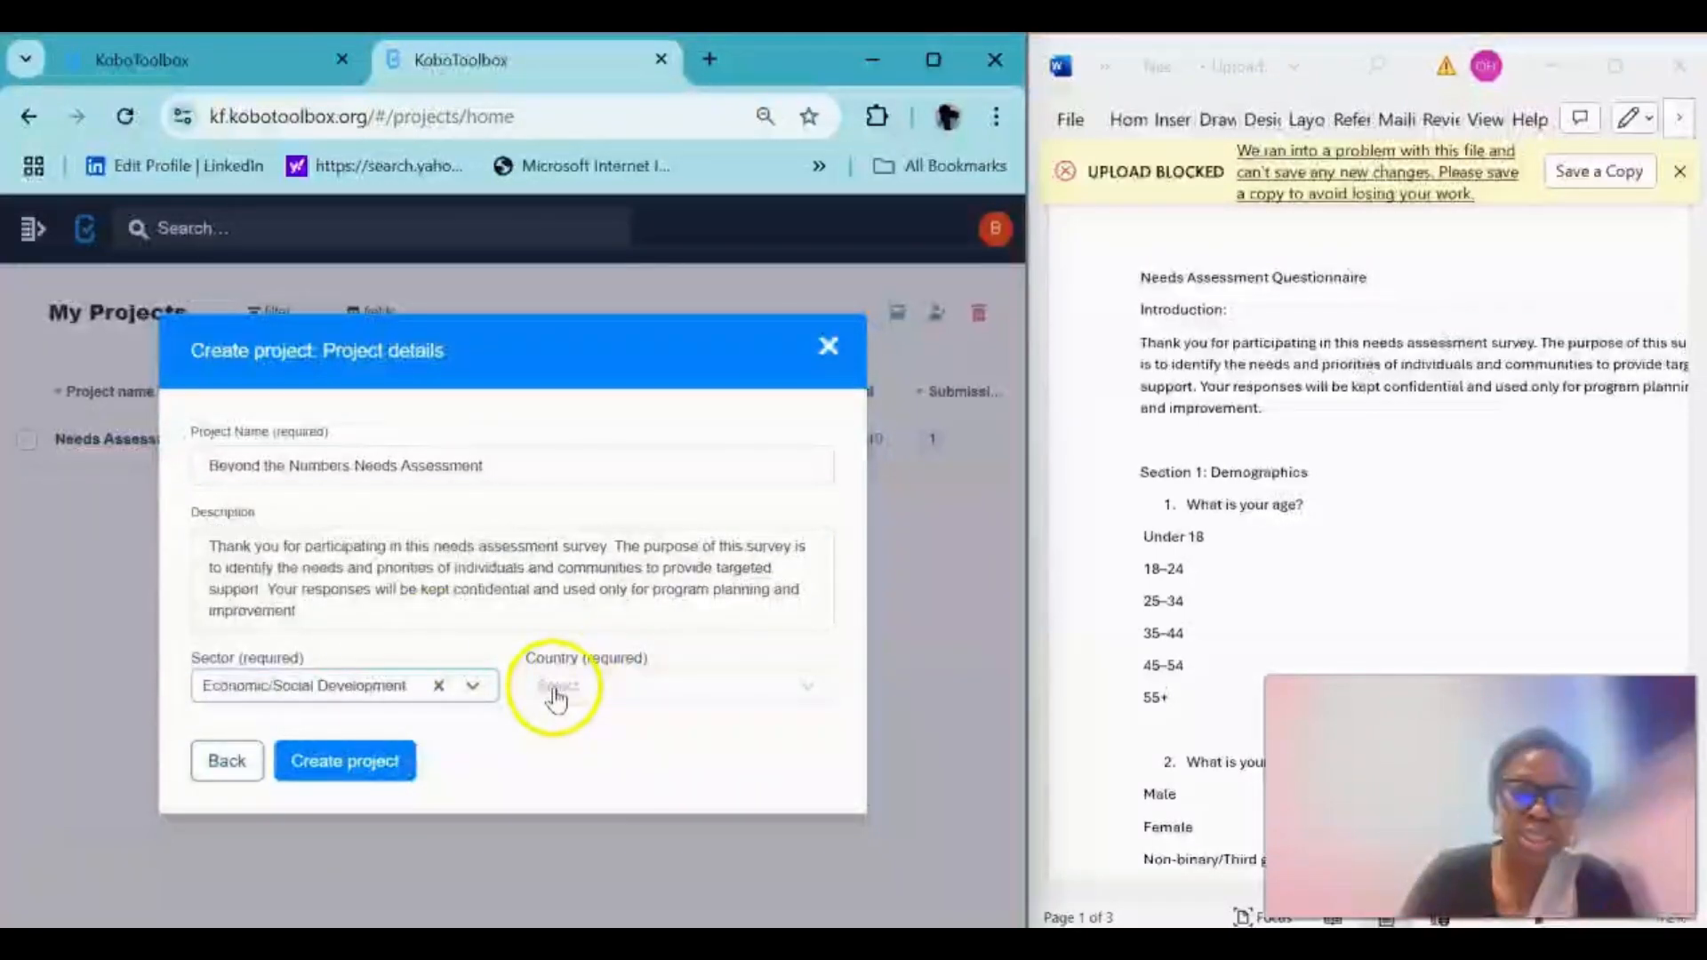
click(475, 689)
scroll(409, 632, down, 5)
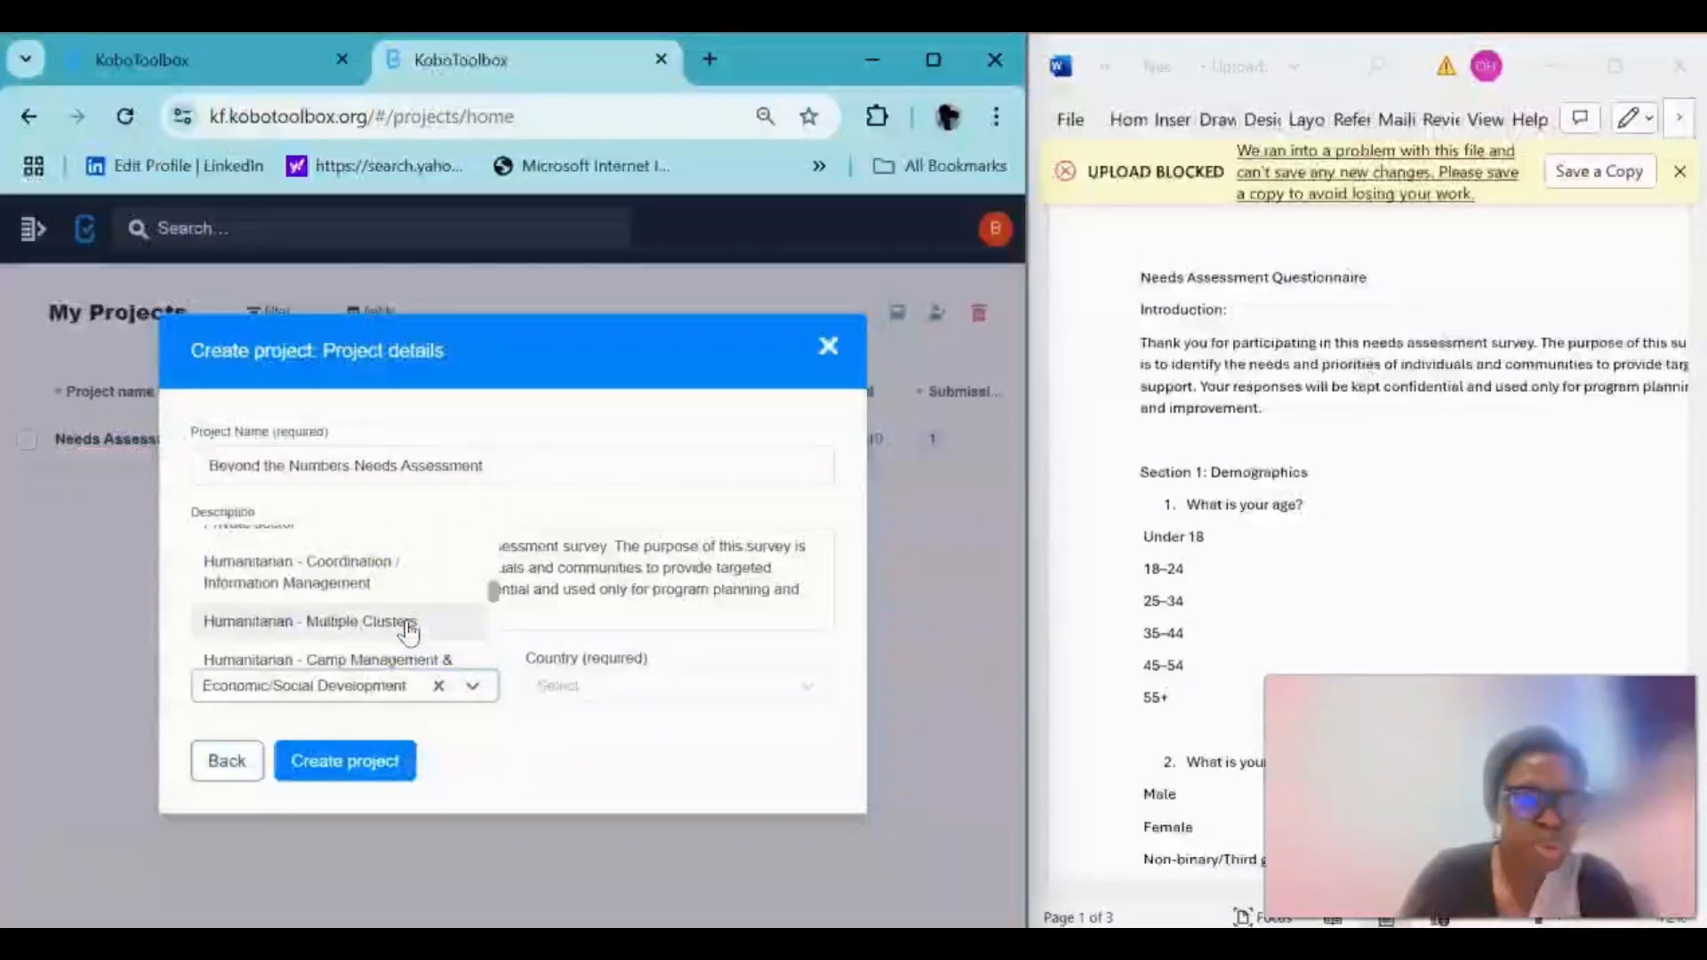
scroll(409, 631, down, 2)
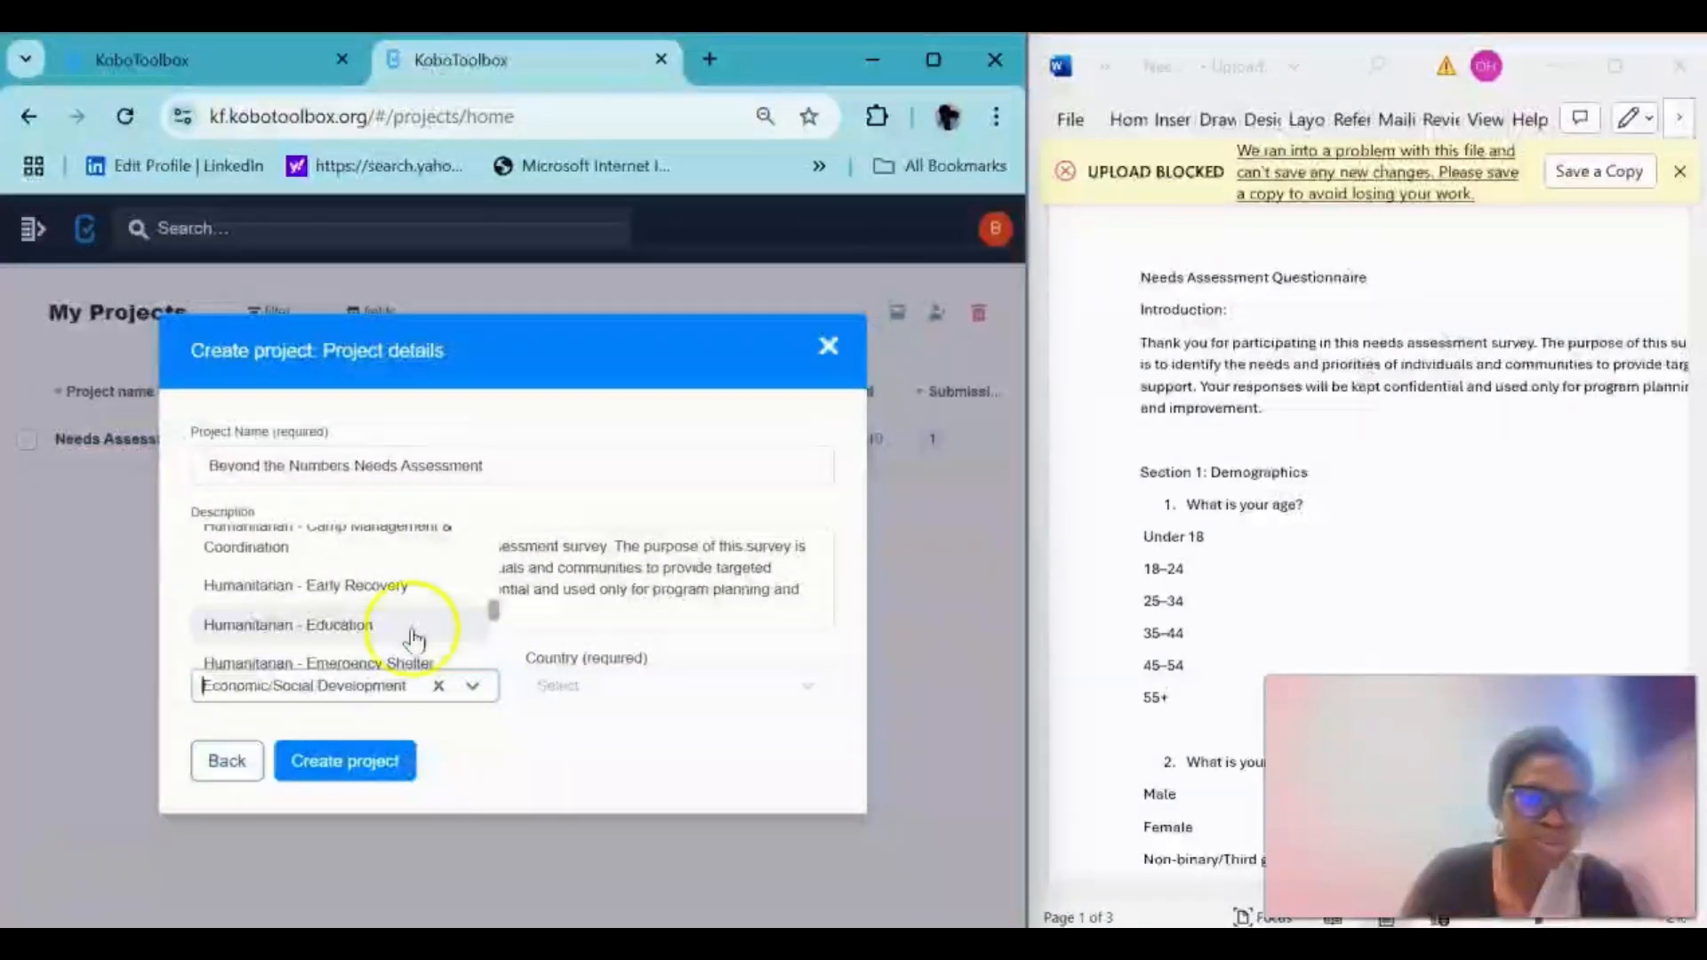
click(562, 720)
- Set the project's country to Nigeria and create the project
click(617, 692)
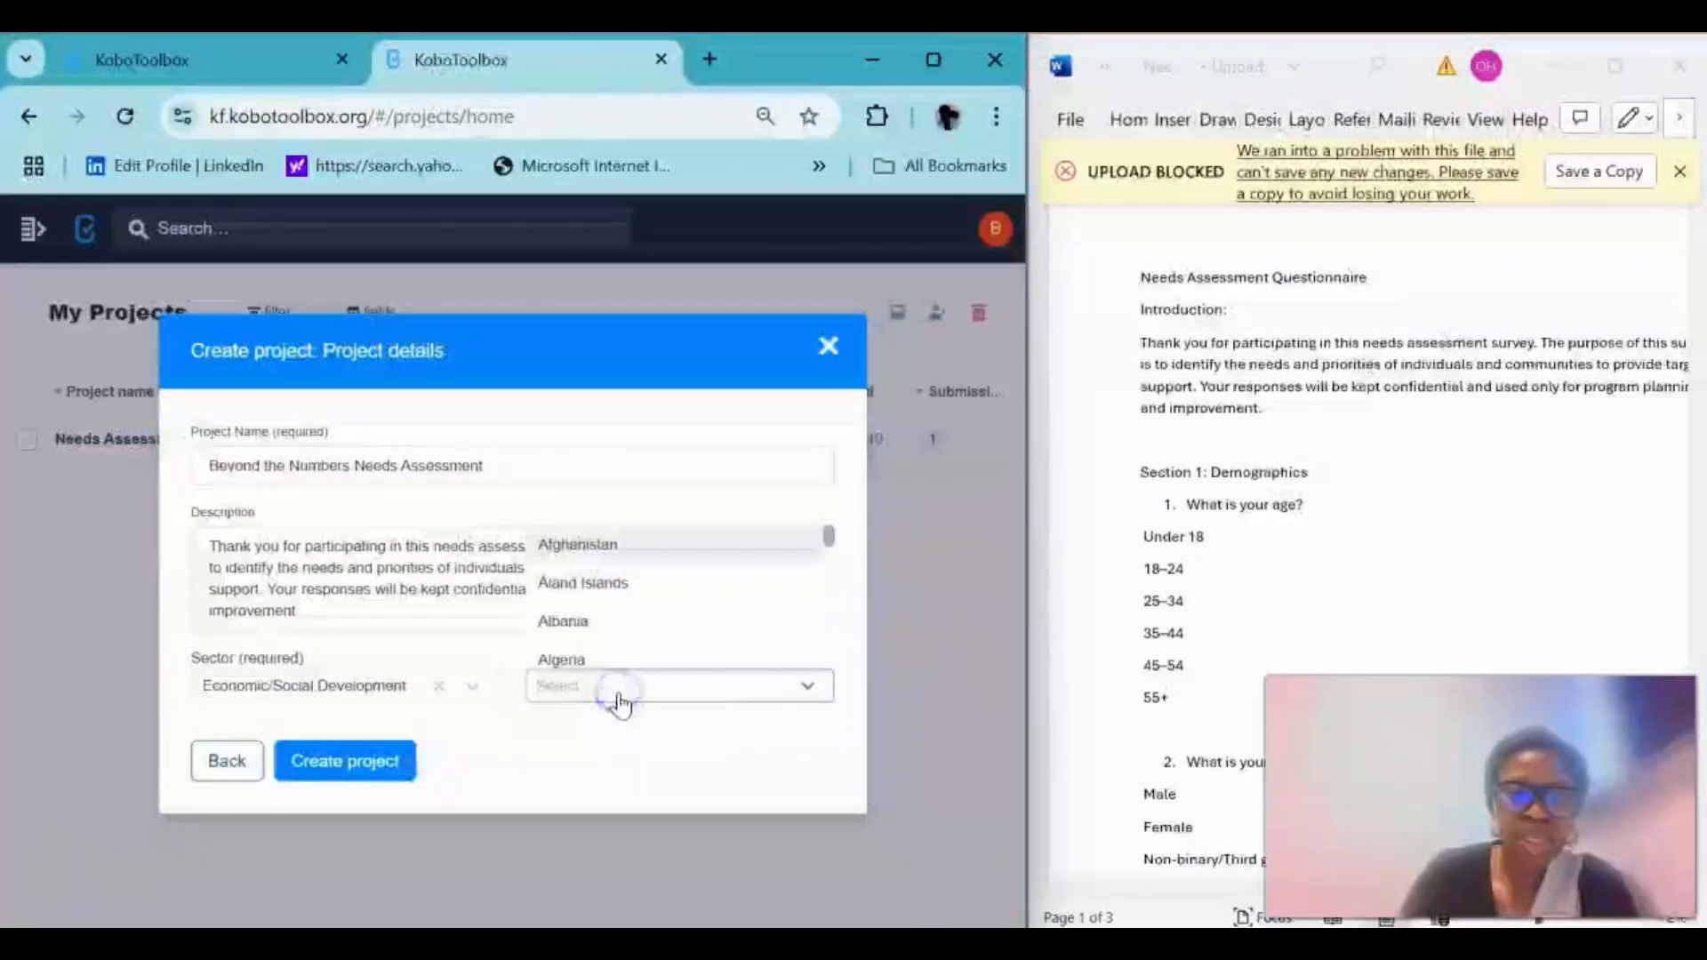
text(n)
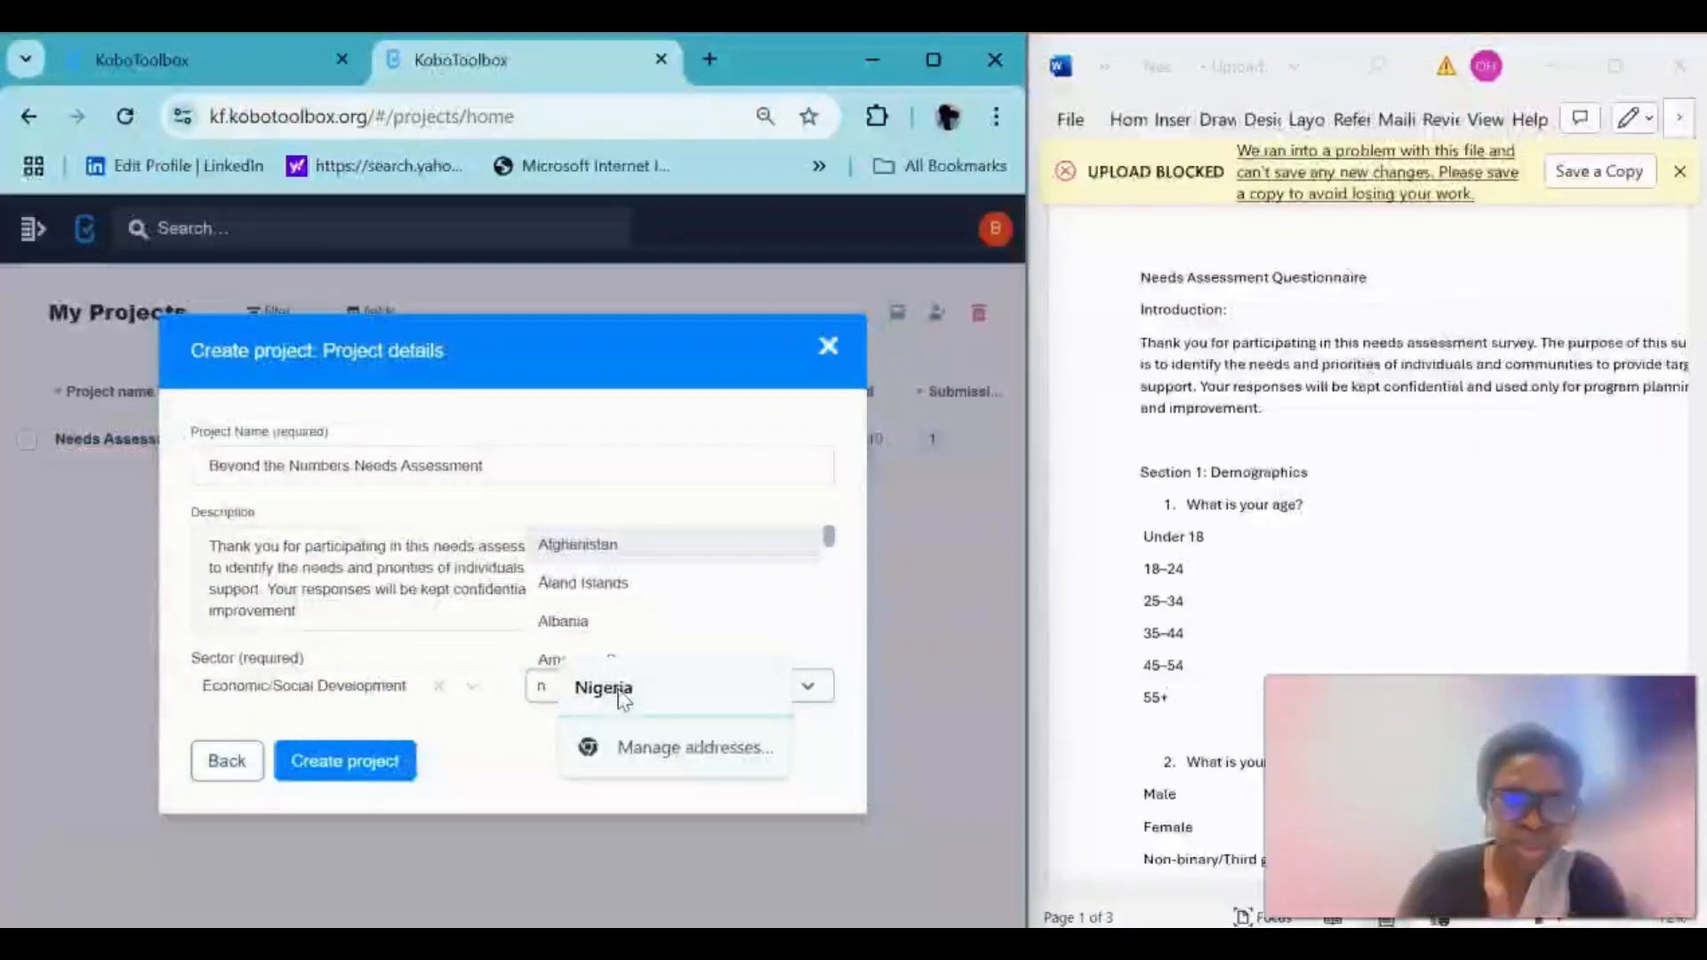
text(i)
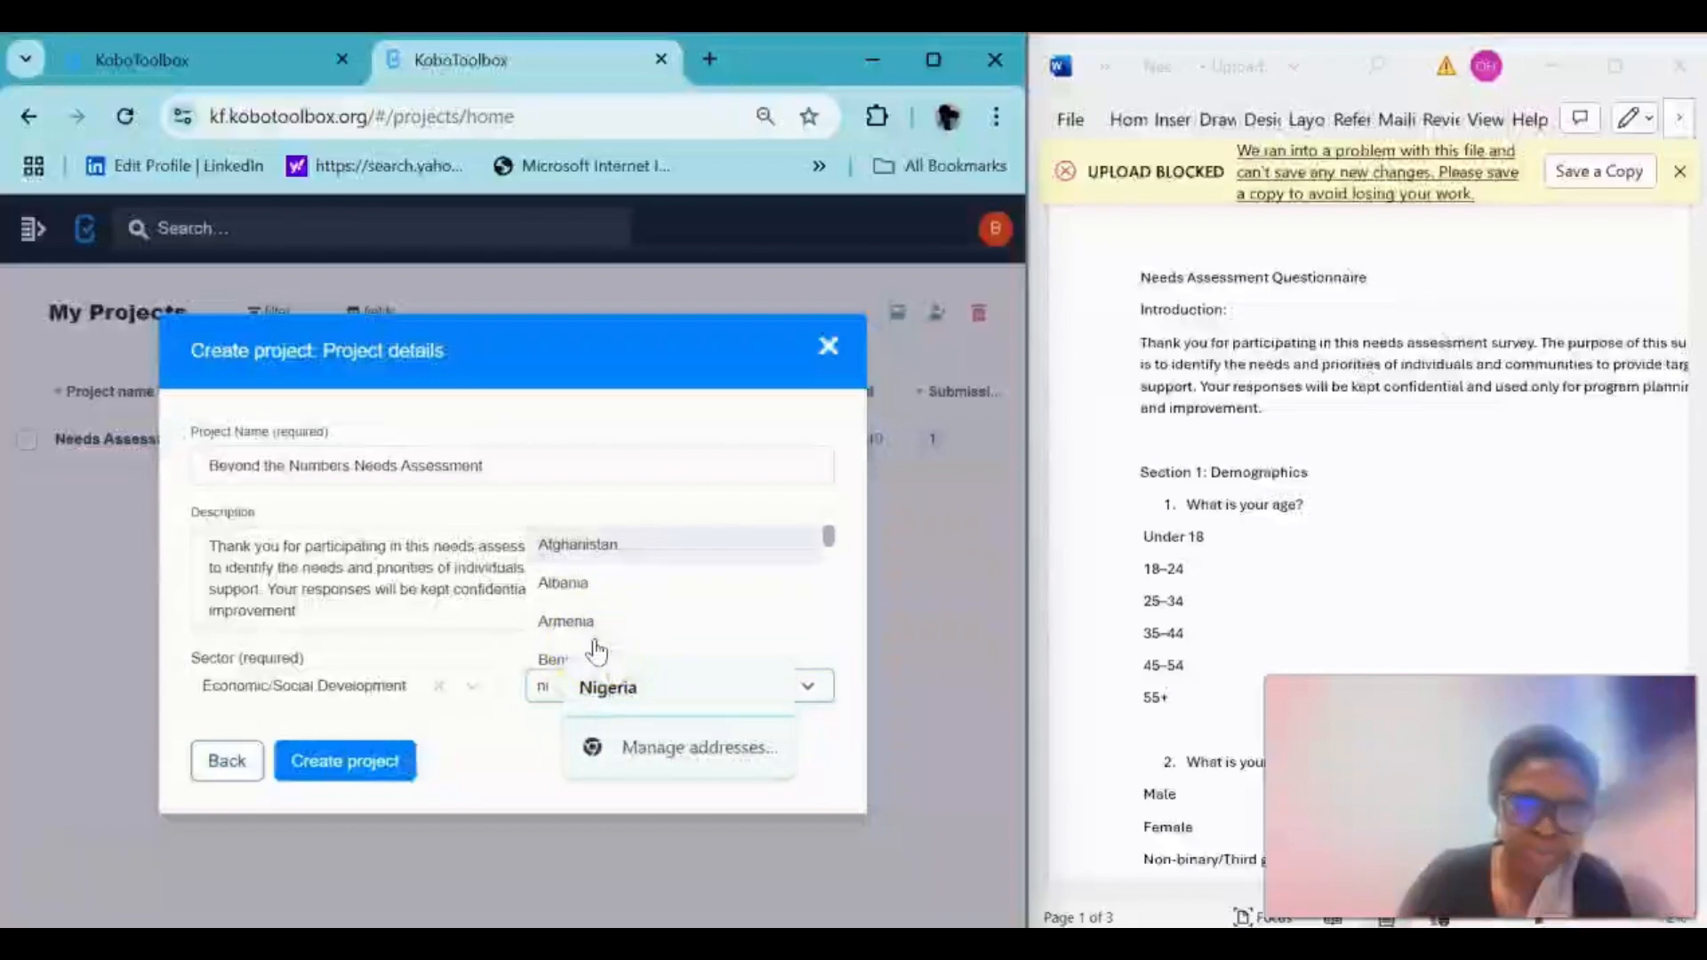
scroll(610, 569, down, 10)
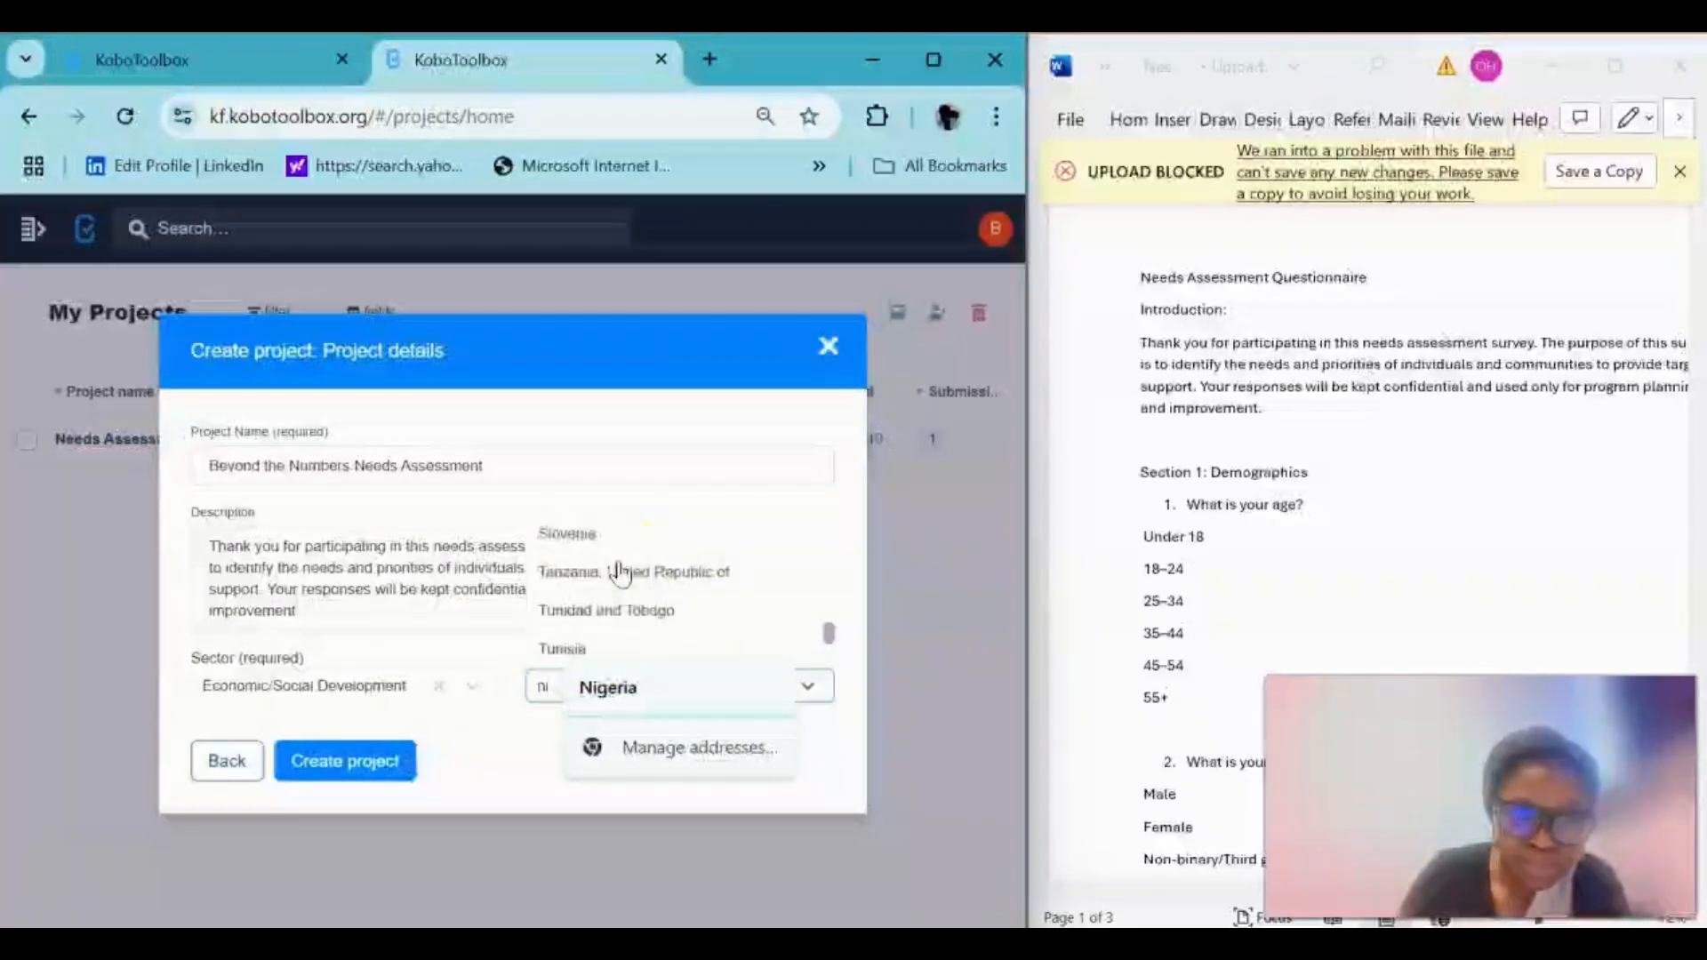
scroll(587, 587, up, 5)
click(552, 610)
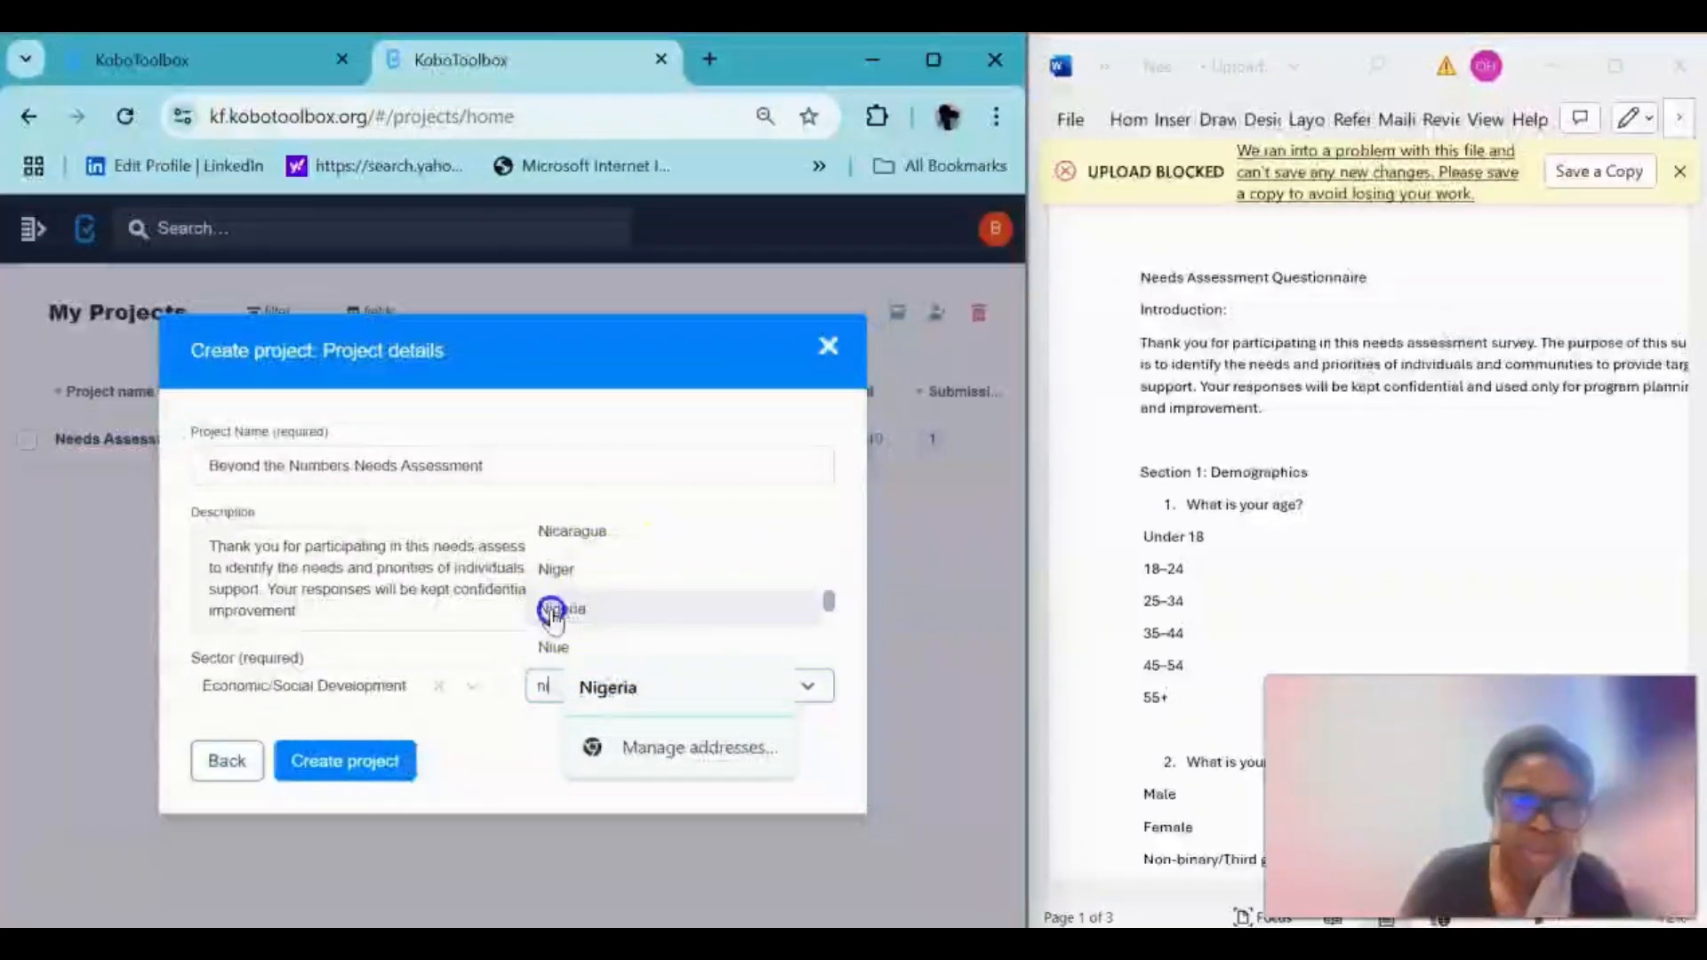
click(331, 763)
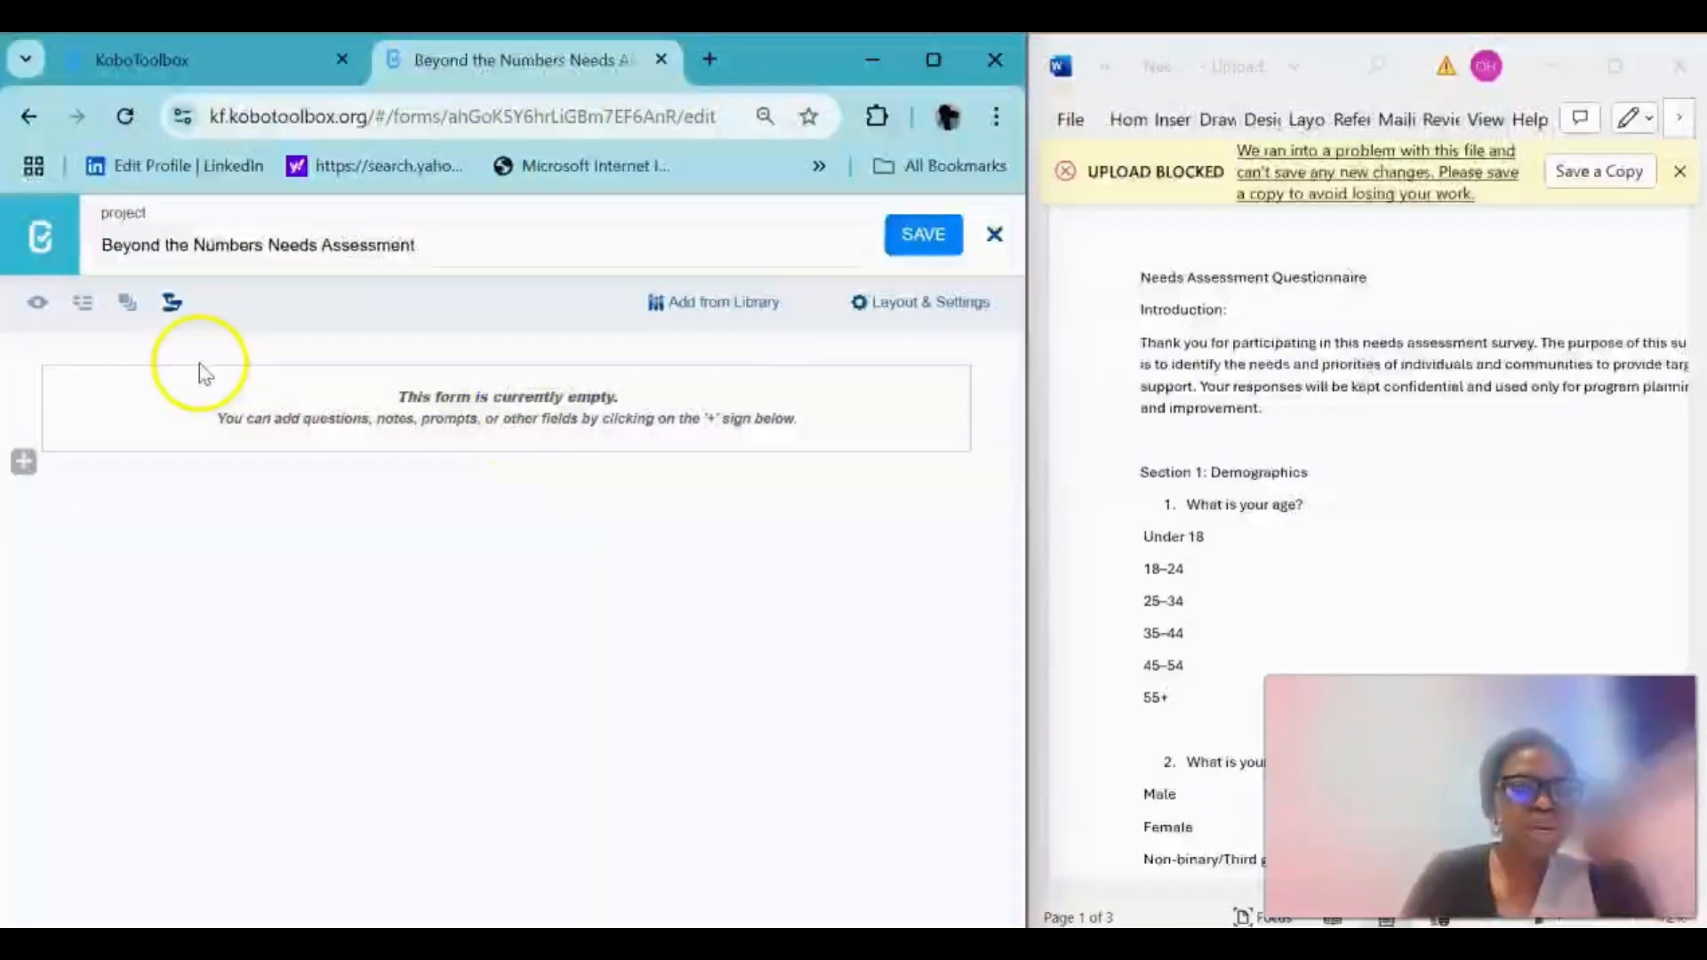
- Add the question "What is your age?", copied from the Word questionnaire, as a Select One question
click(25, 463)
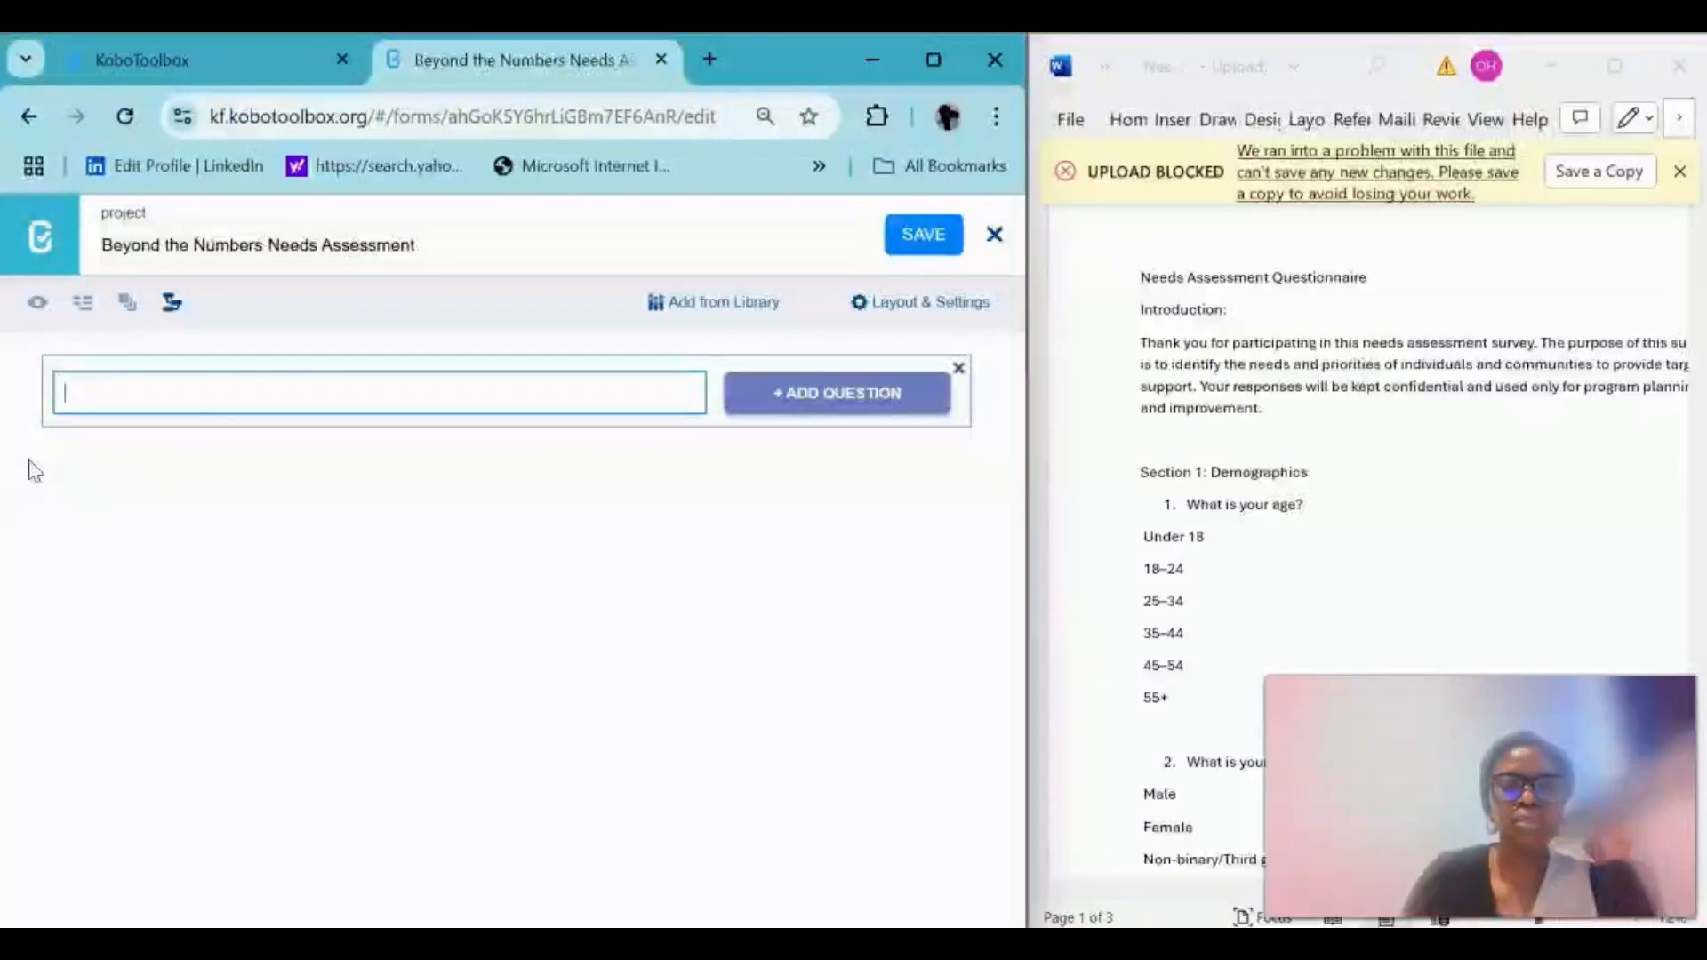
click(1190, 504)
drag(1192, 506, 1283, 524)
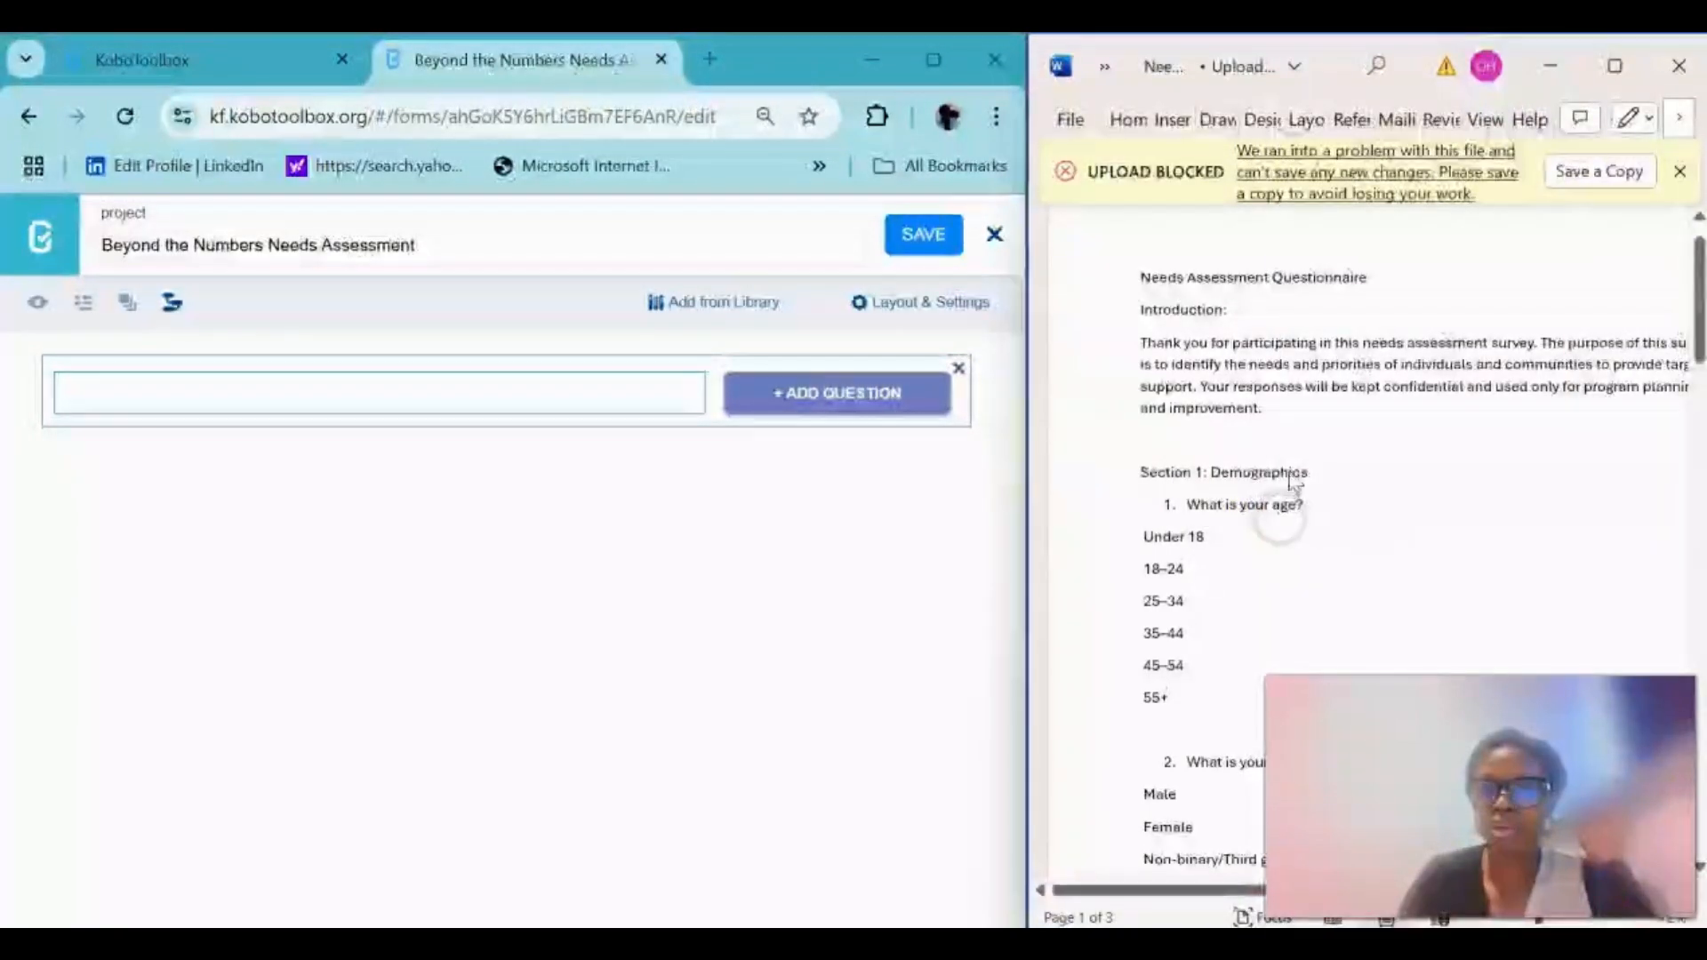
click(1196, 505)
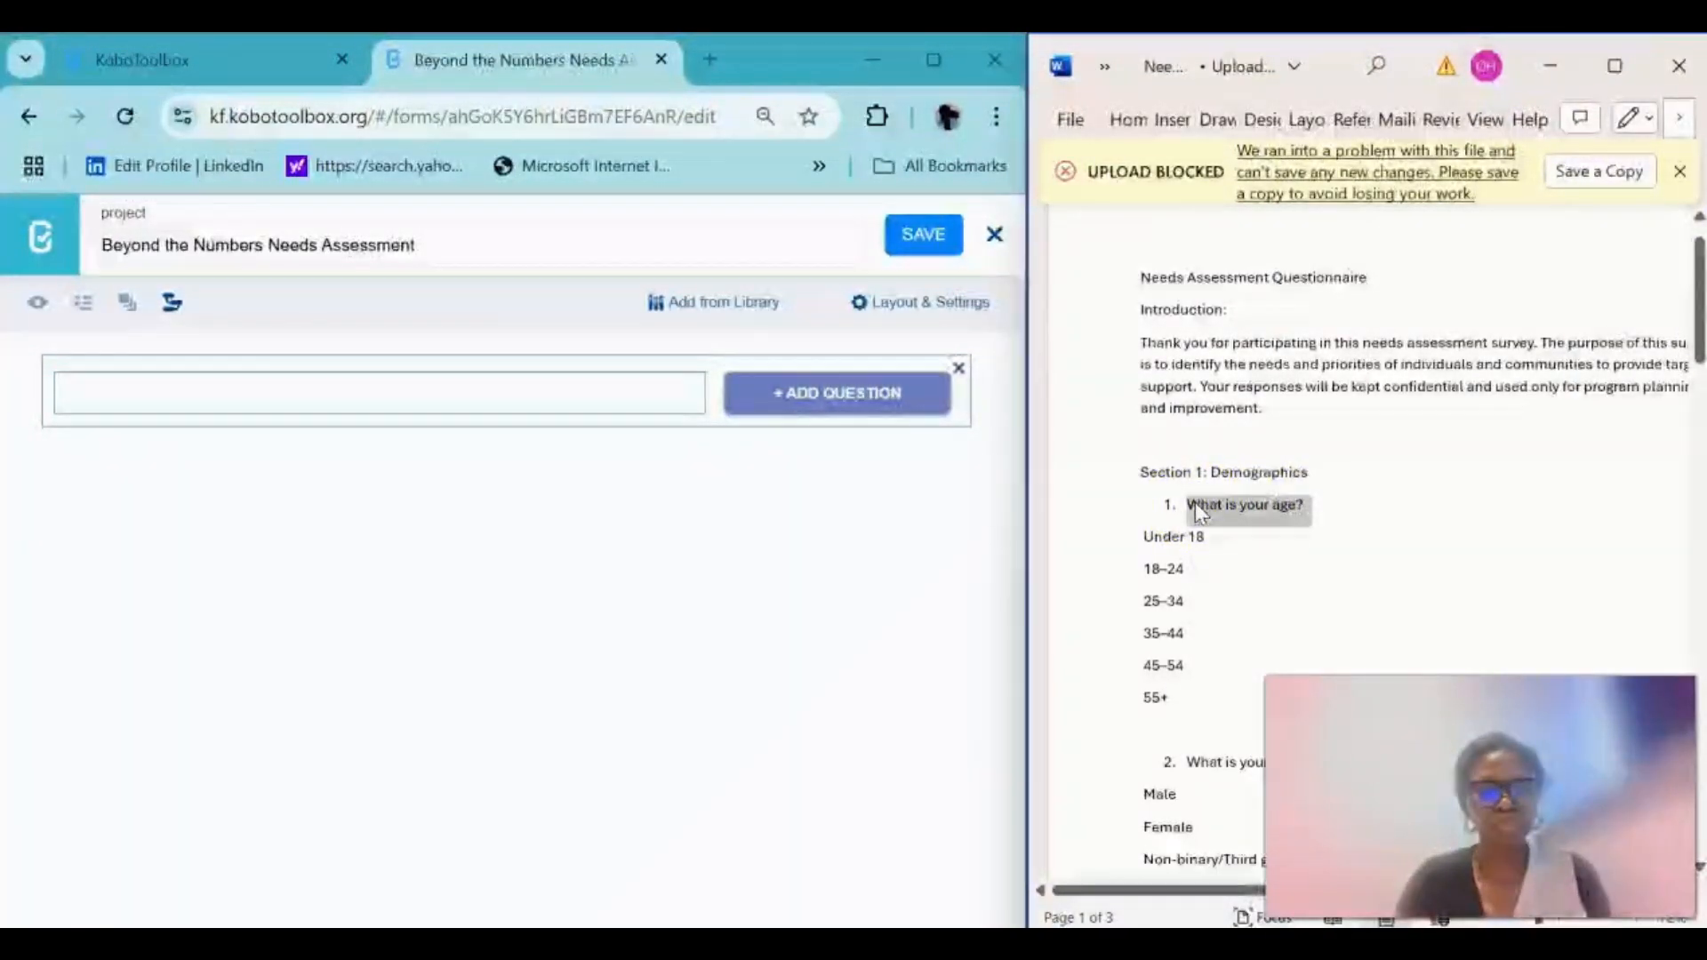
click(639, 400)
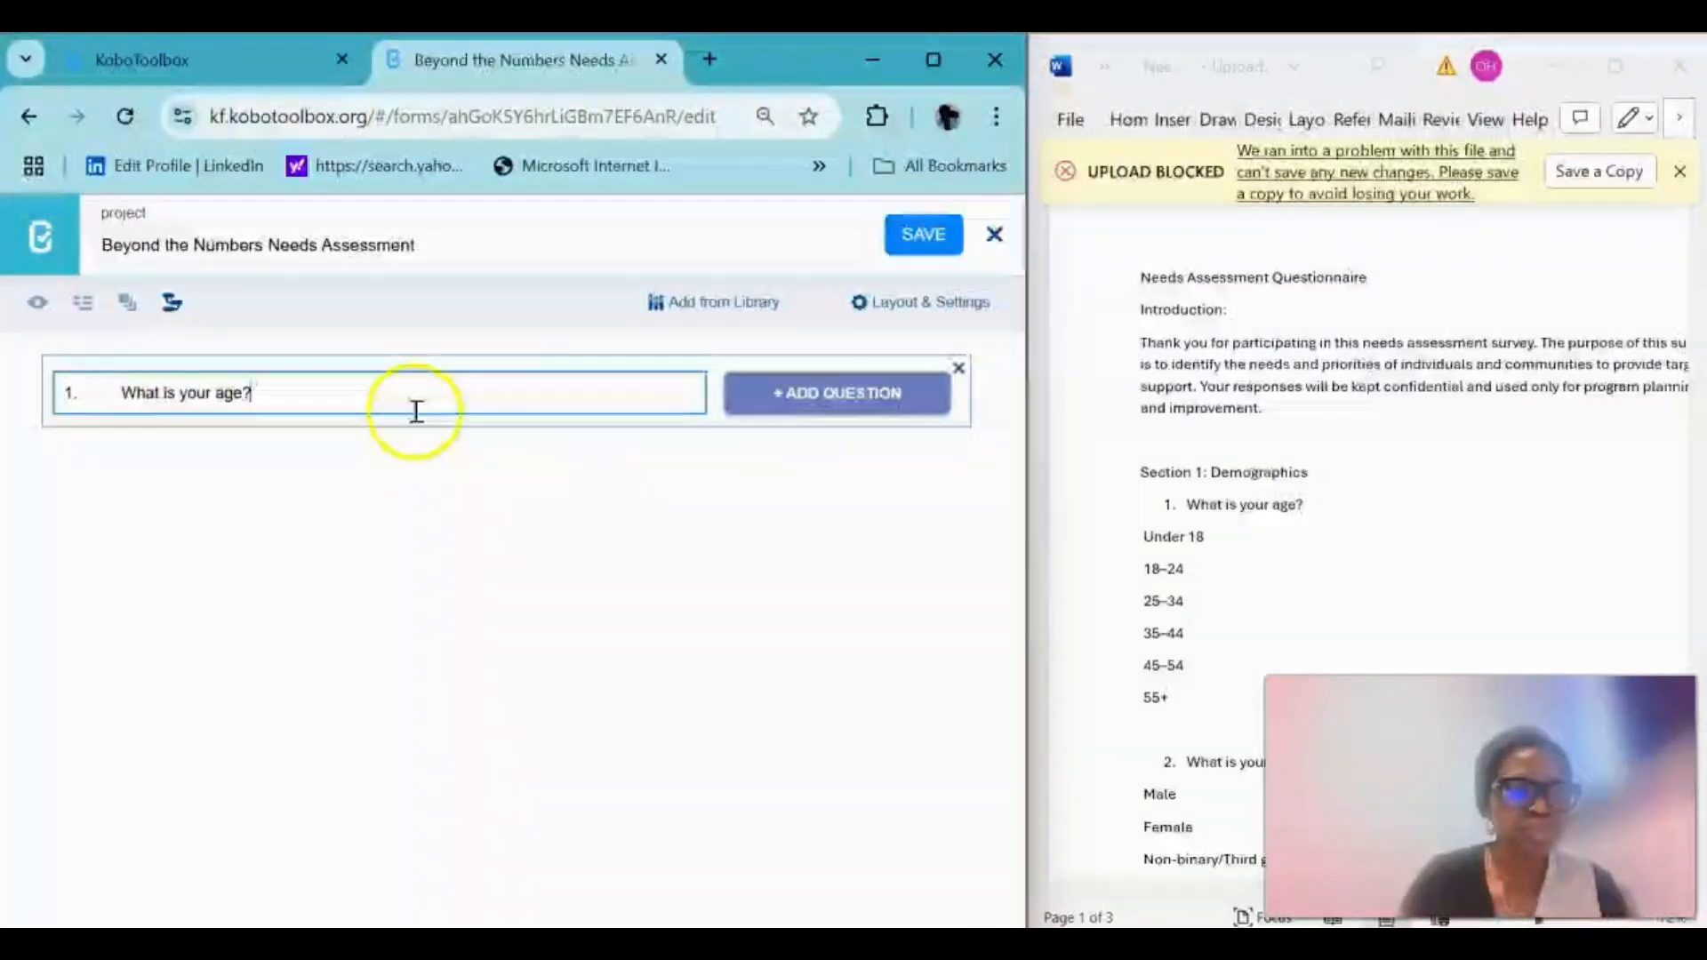
click(902, 407)
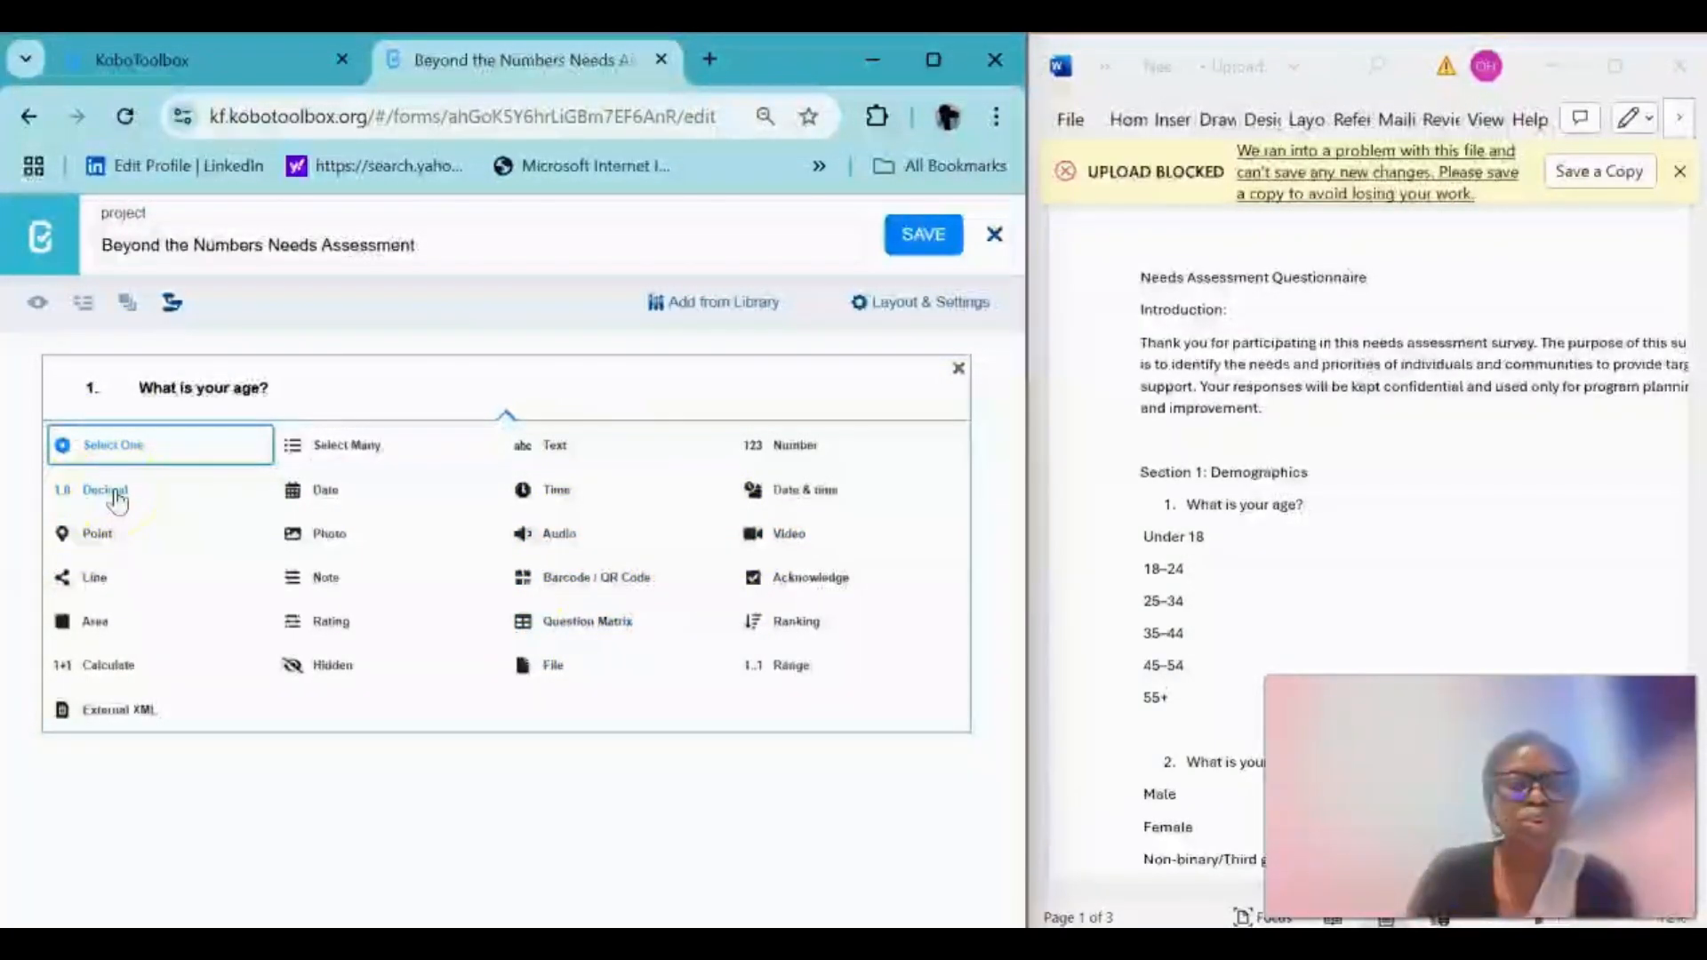
click(145, 449)
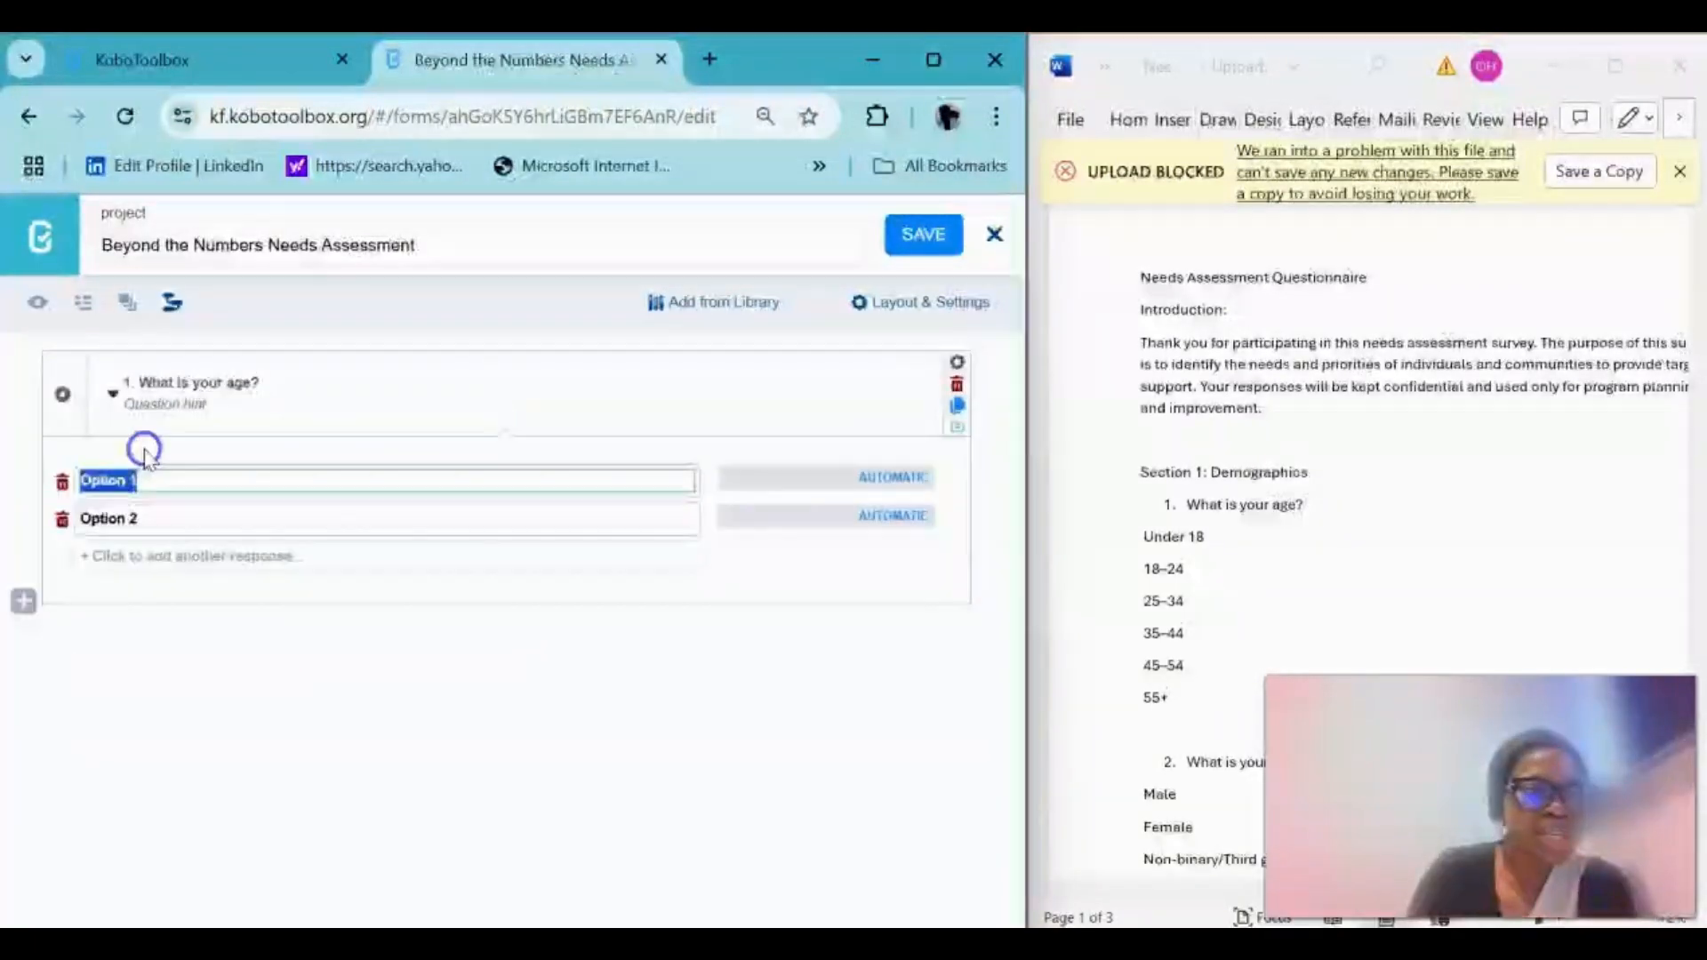
- Enter the age question's options 18-24, 25-34, 35-44, 45-54 and 55+, and open the question's settings
text(1)
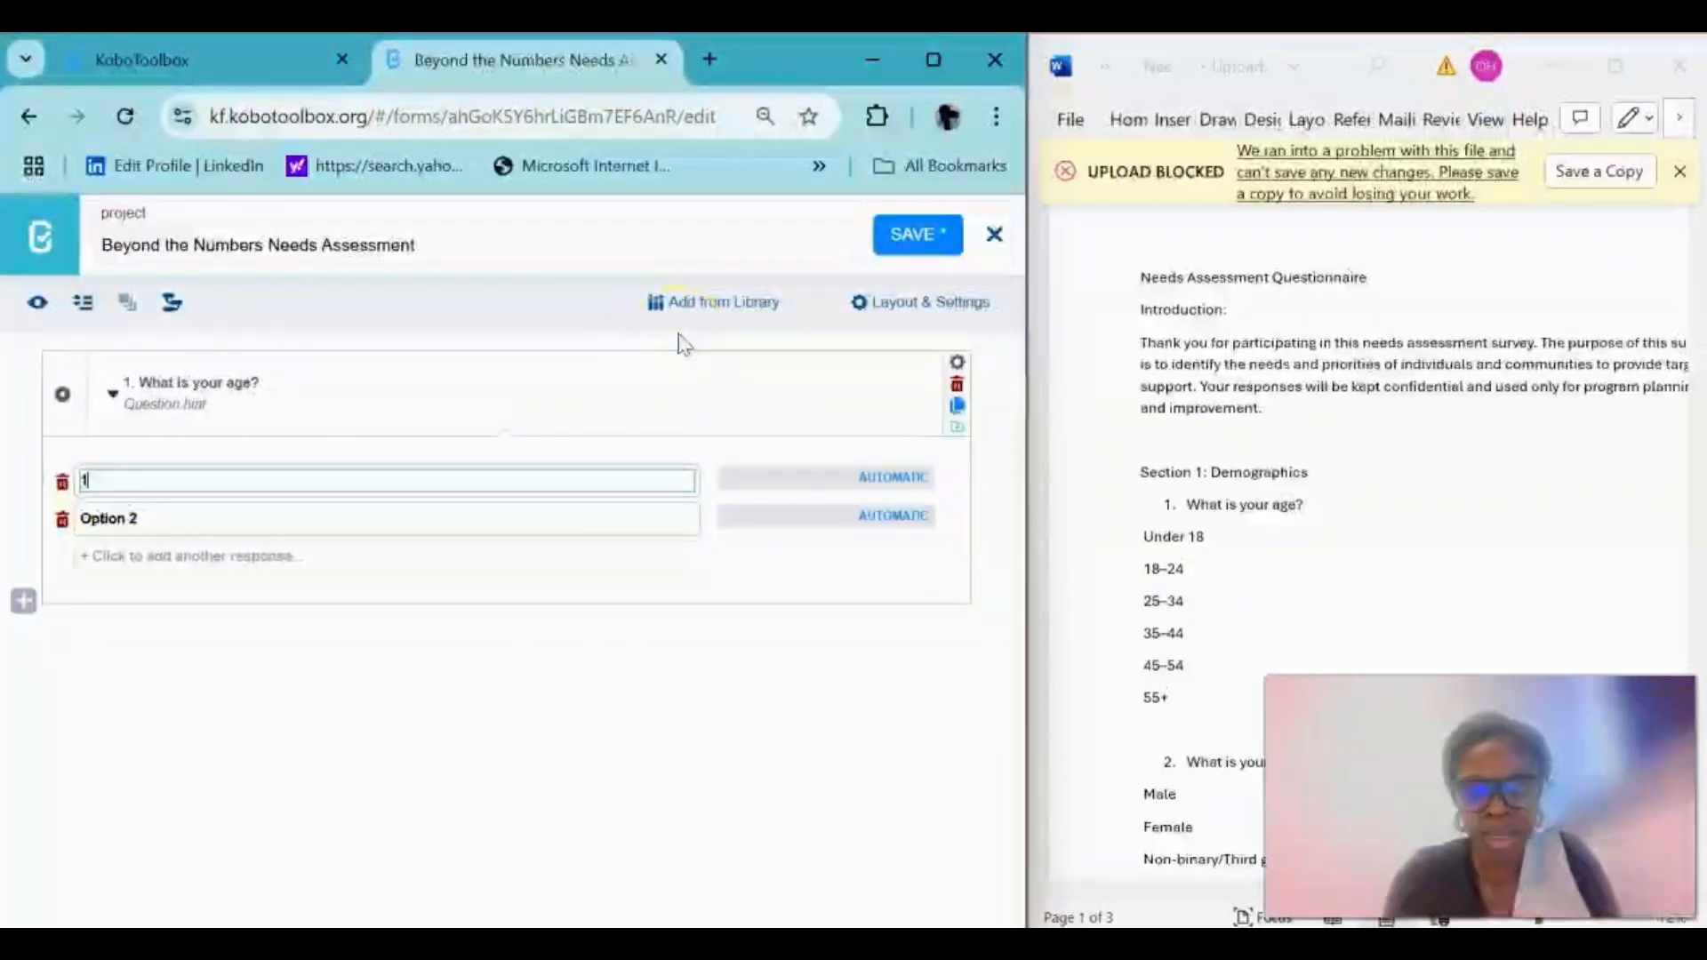
text(8-24)
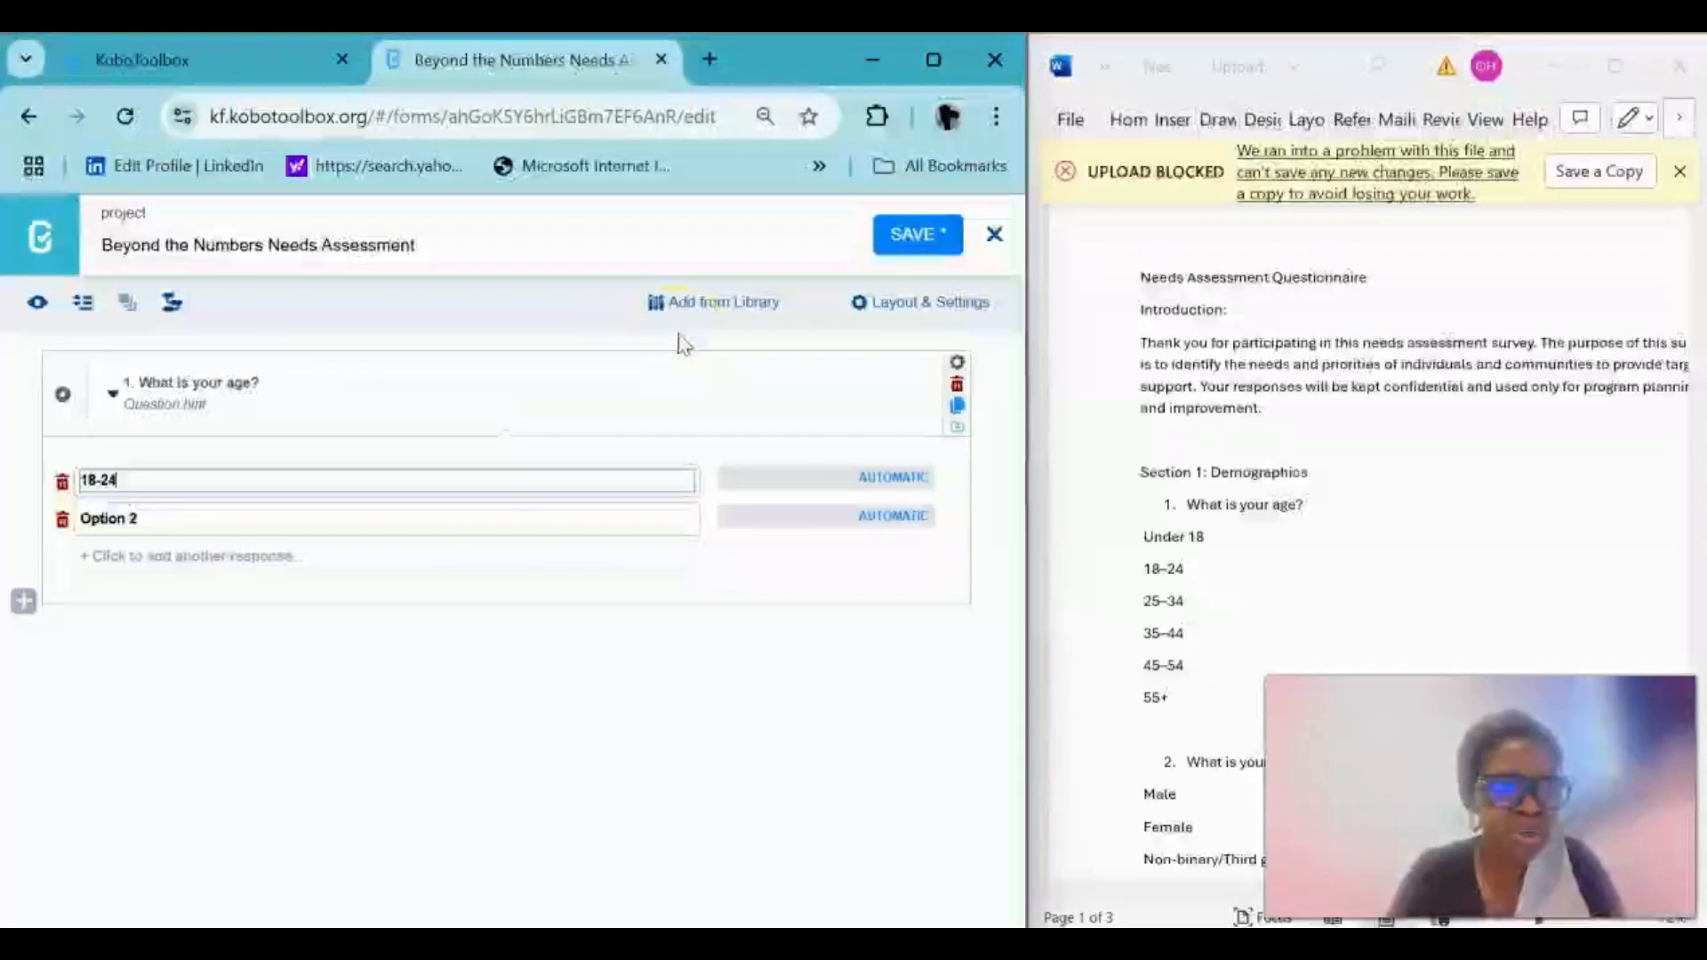
click(500, 522)
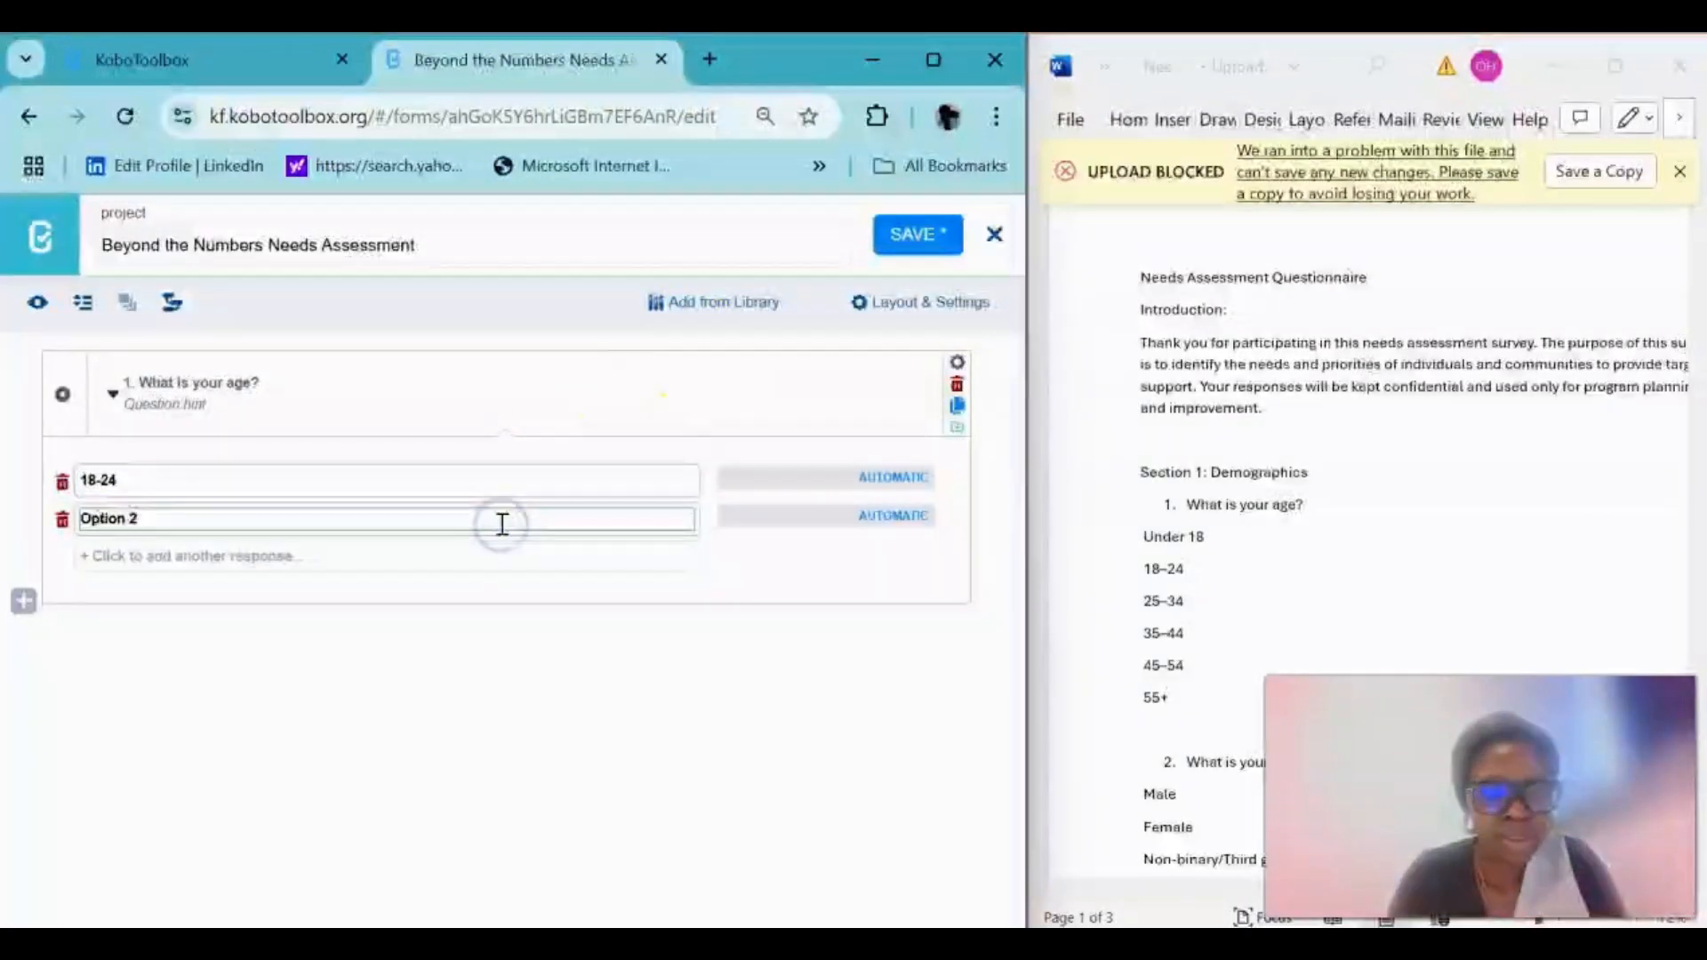
text(2)
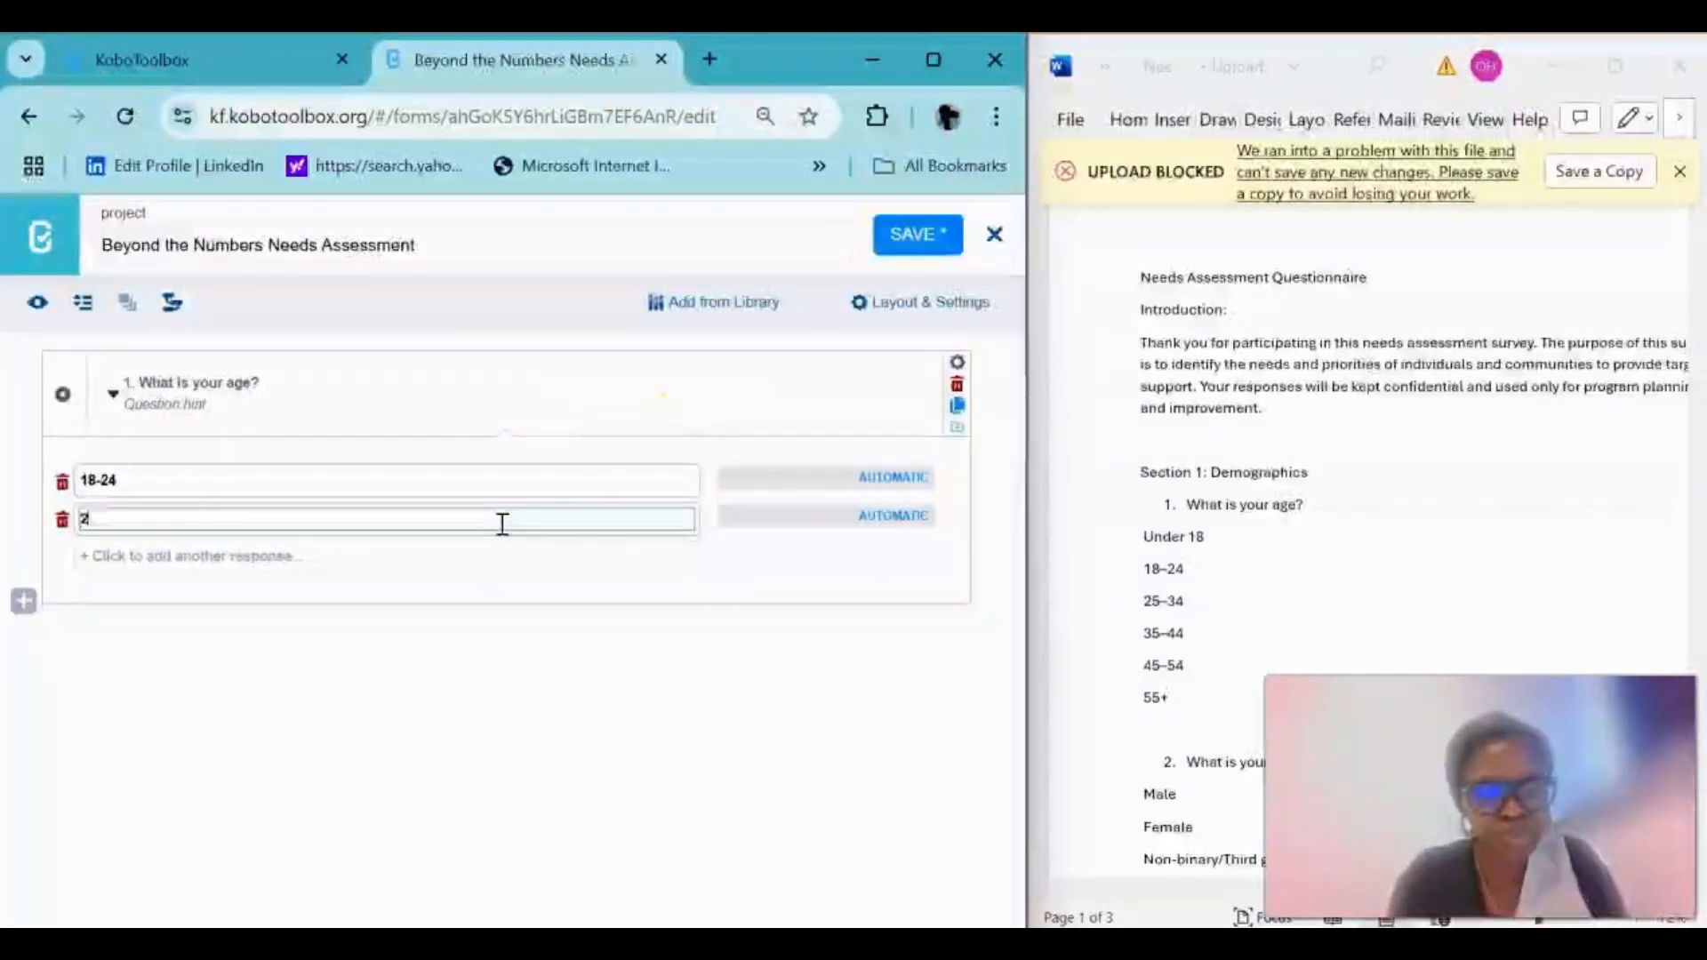
text(4)
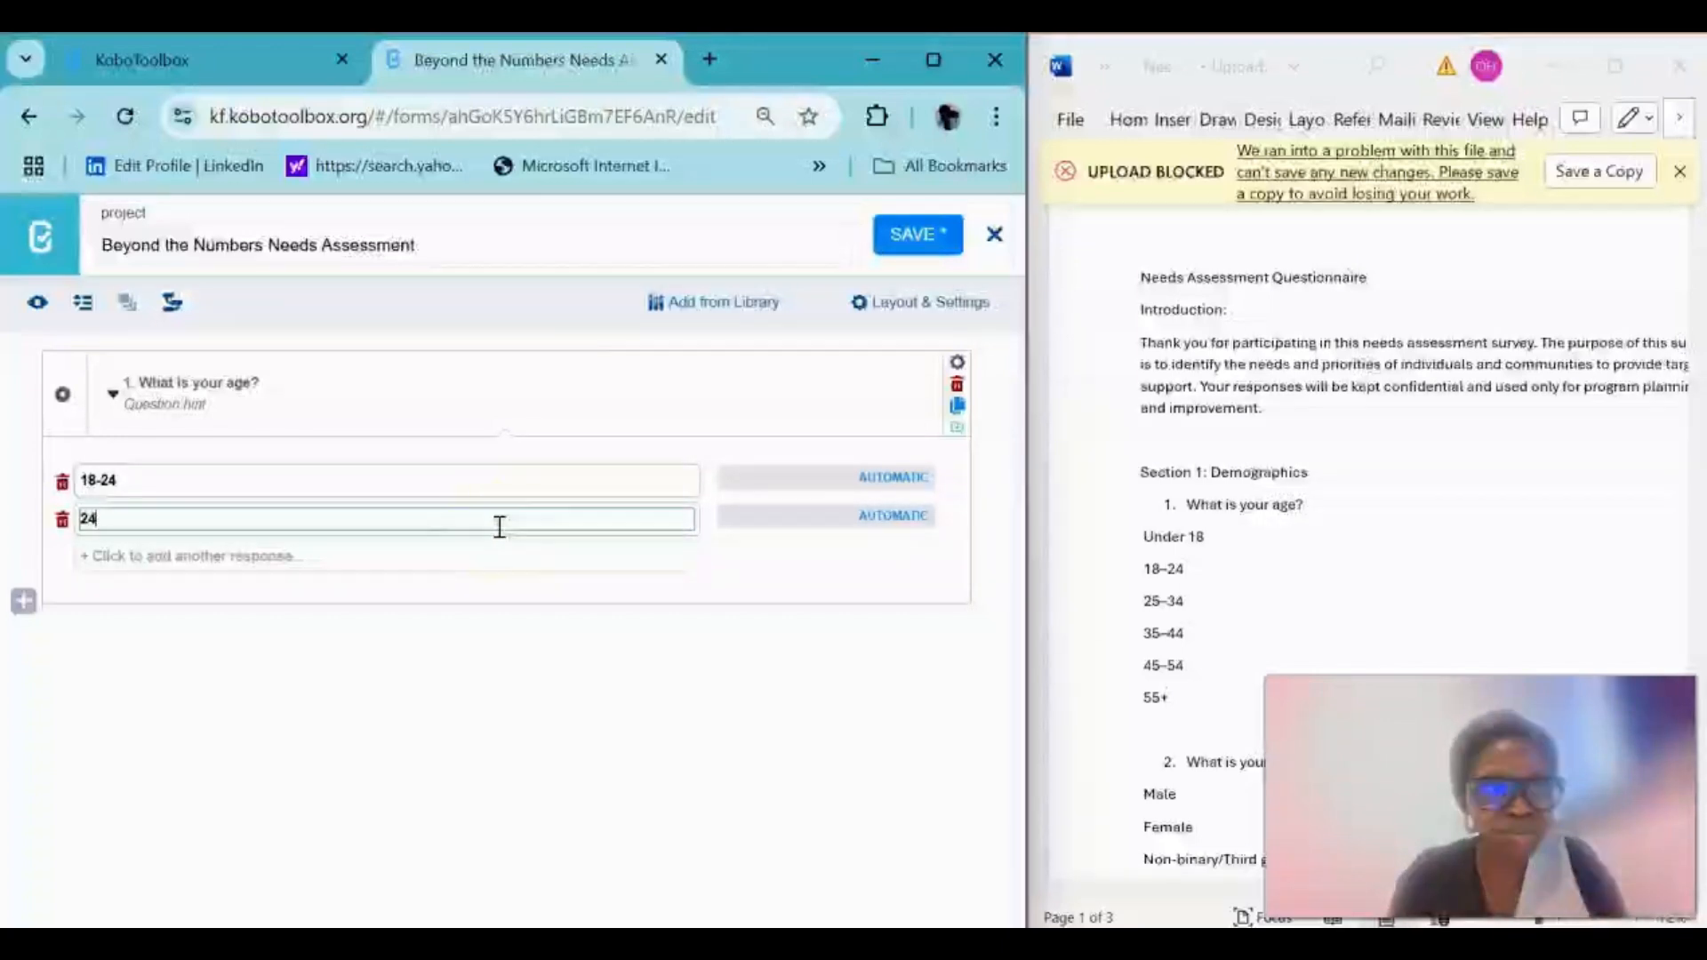
text(5-3)
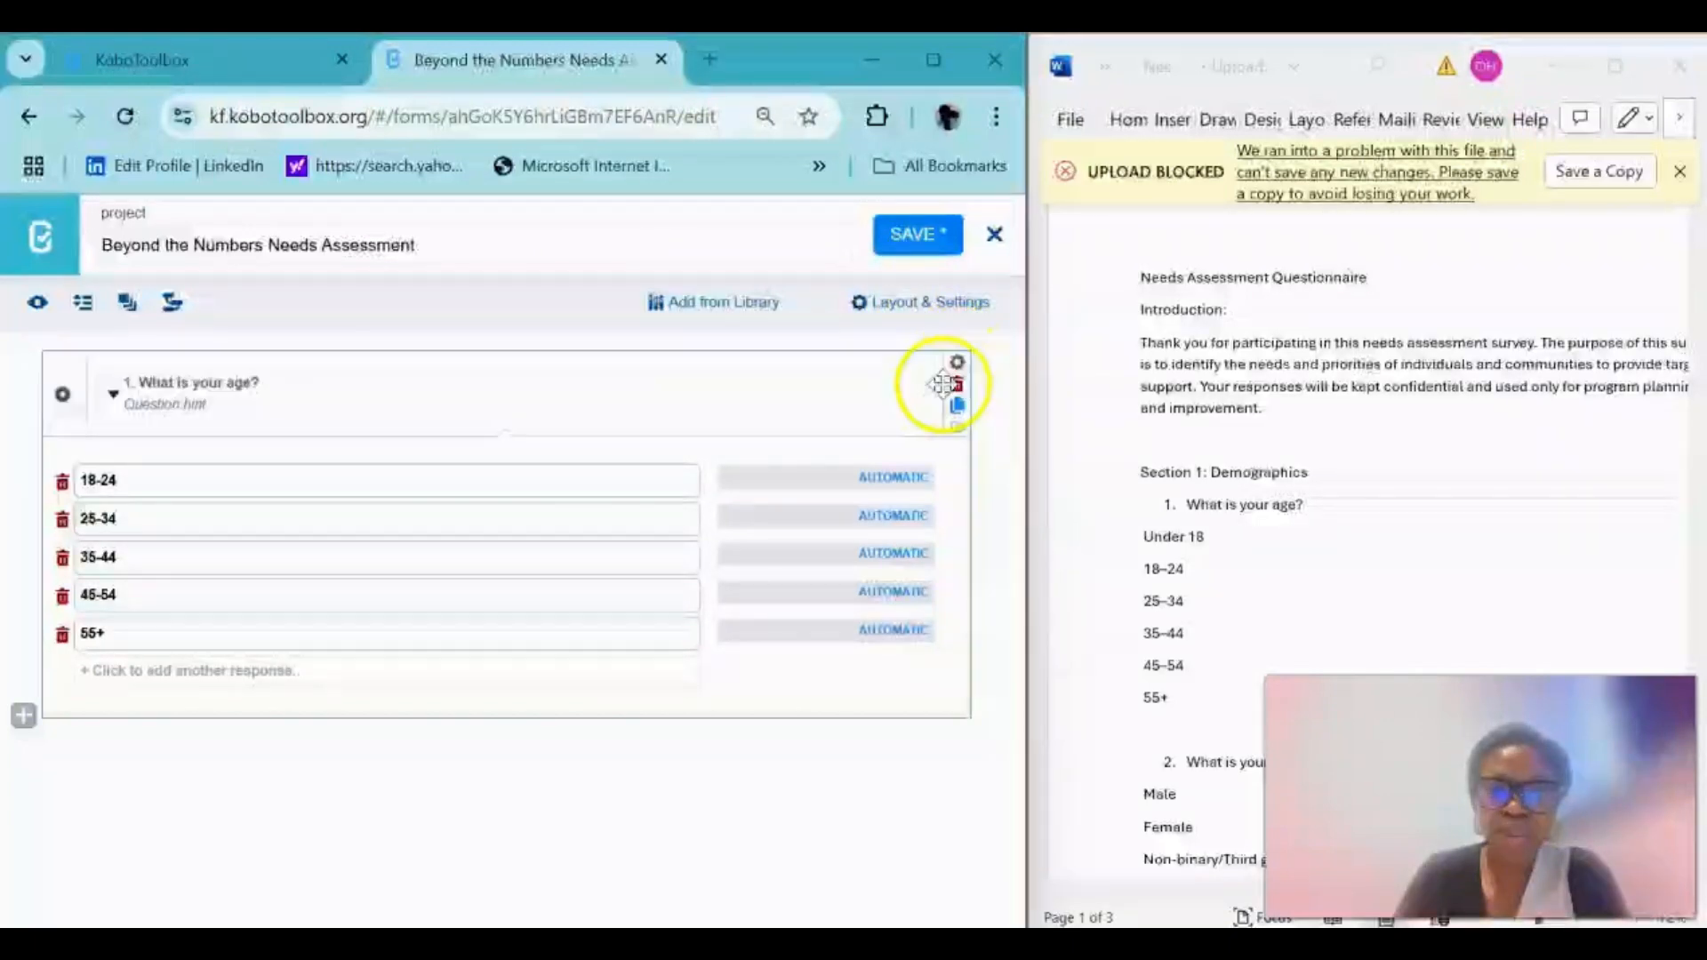
click(957, 367)
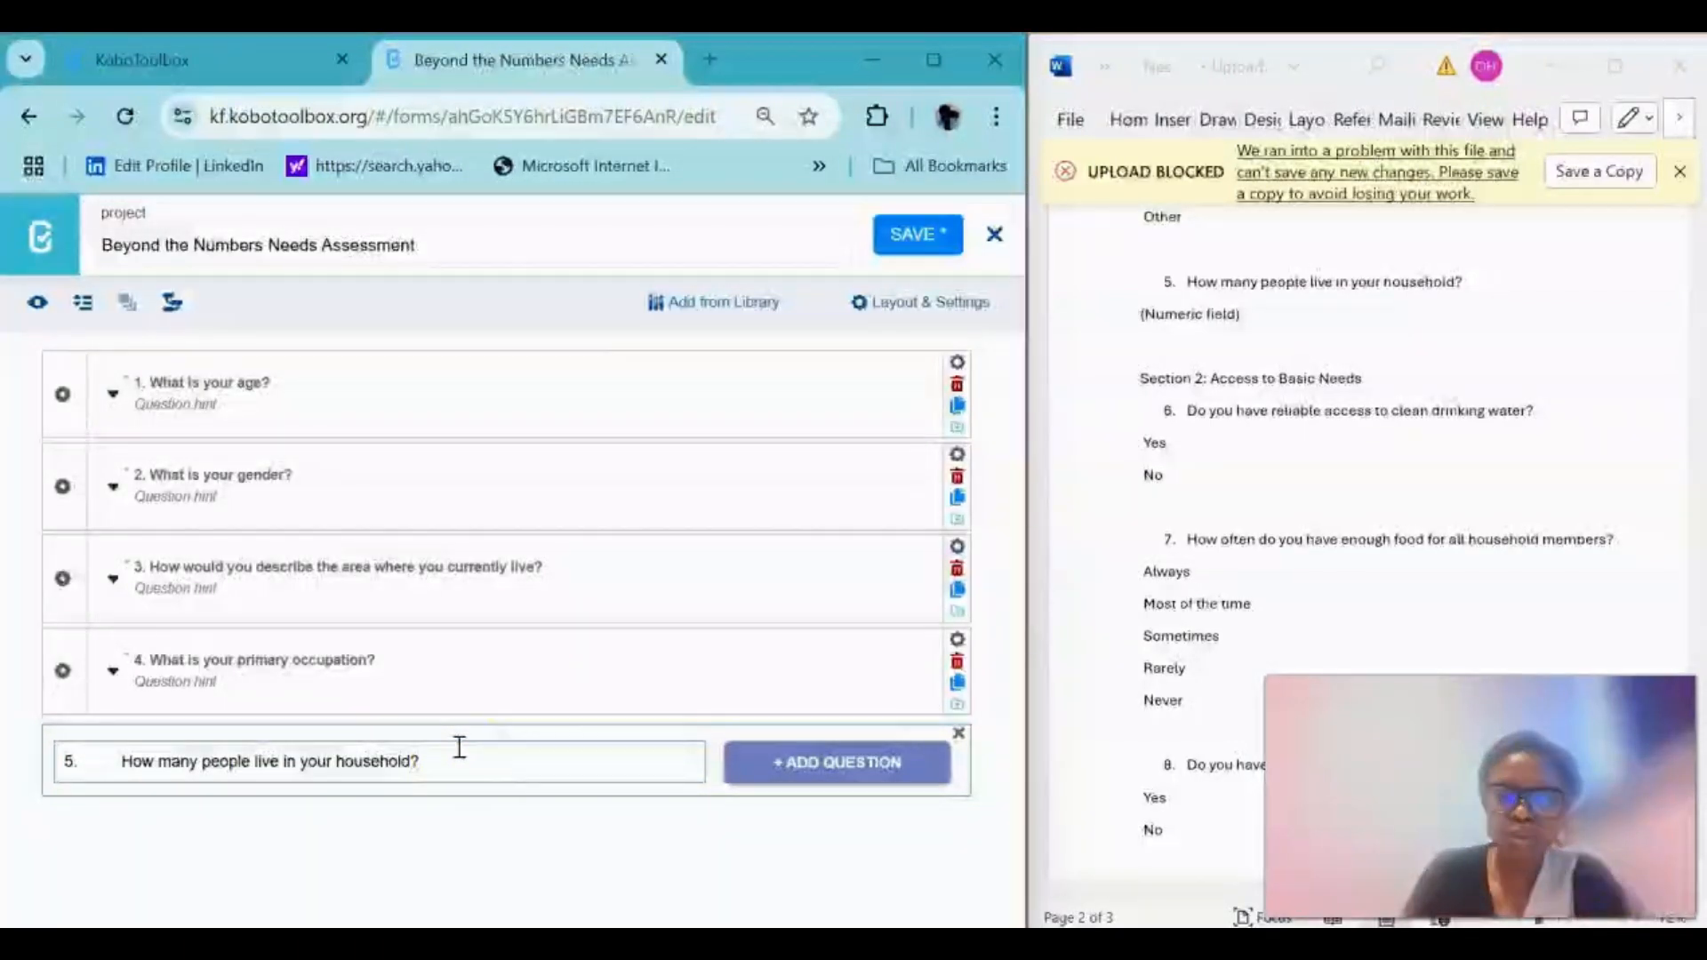
- Add "How many people live in your household?" as a Number question
click(869, 761)
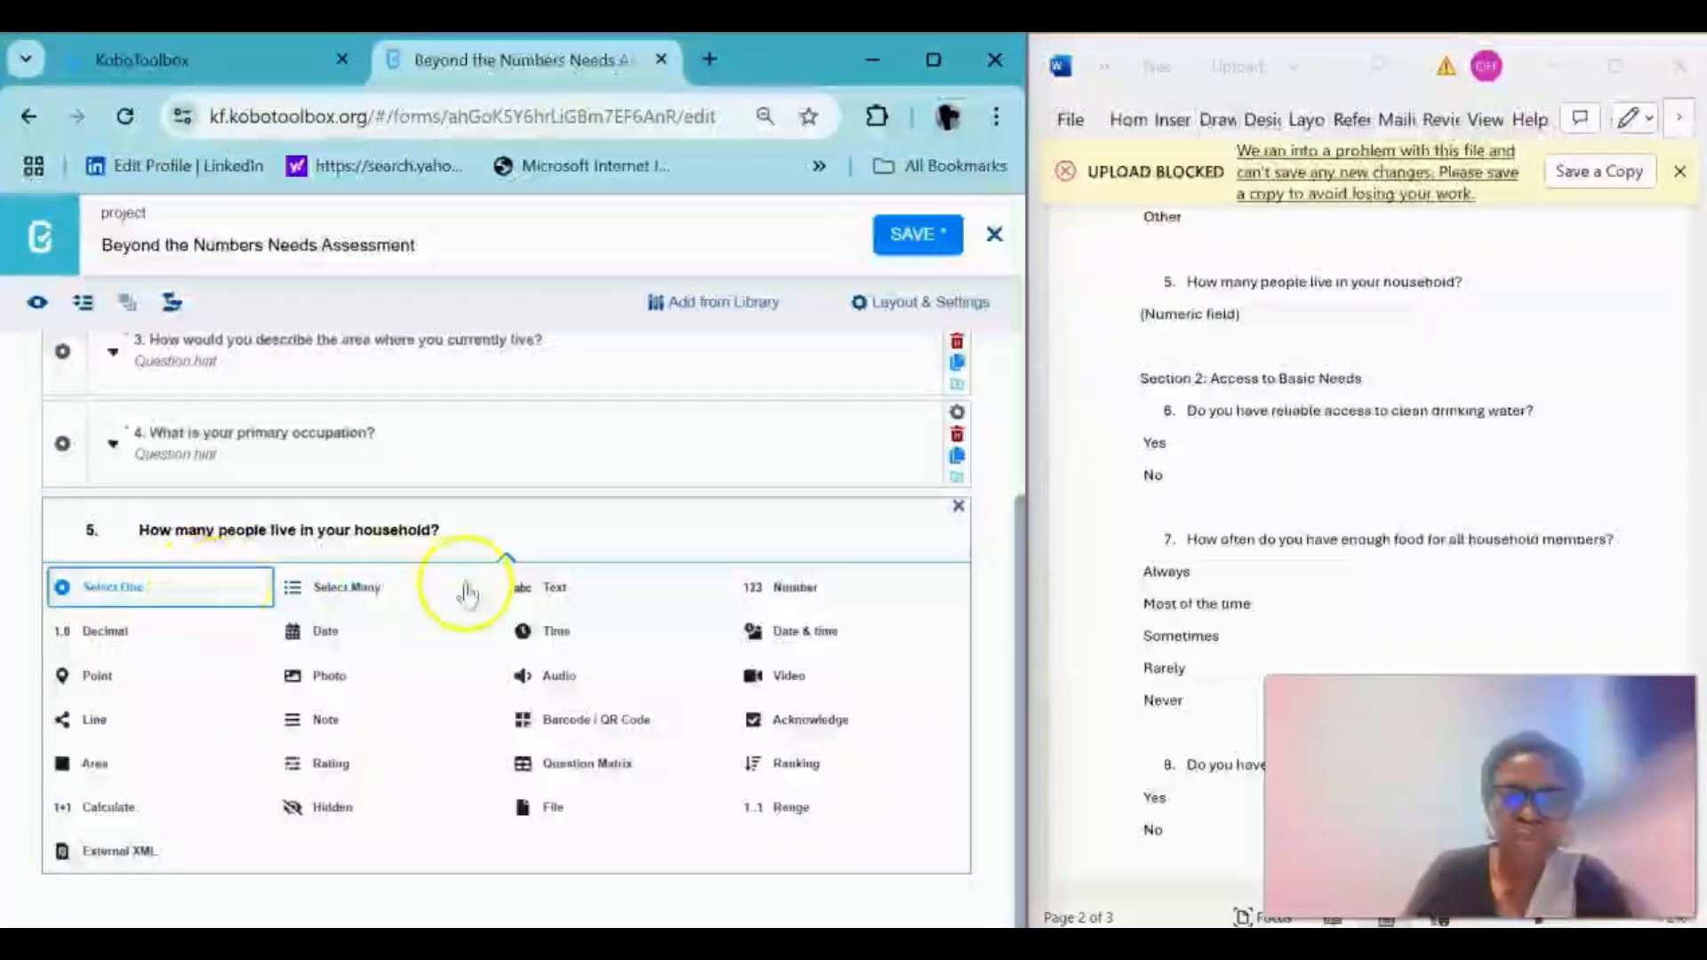
click(786, 600)
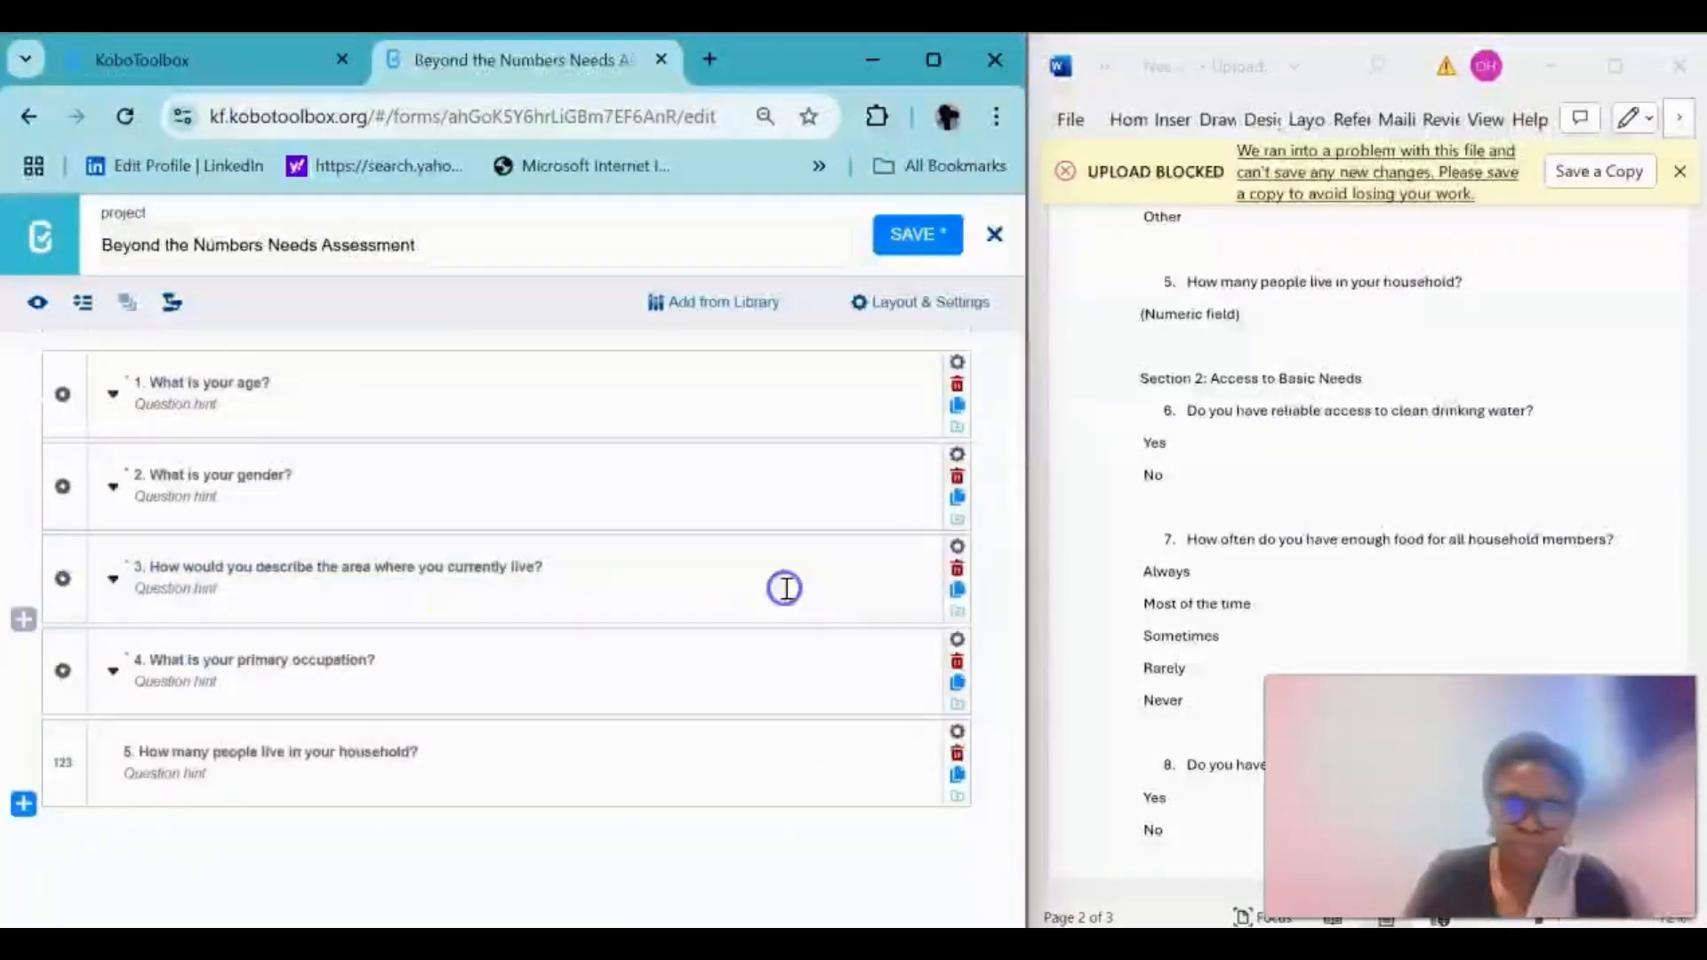
click(744, 623)
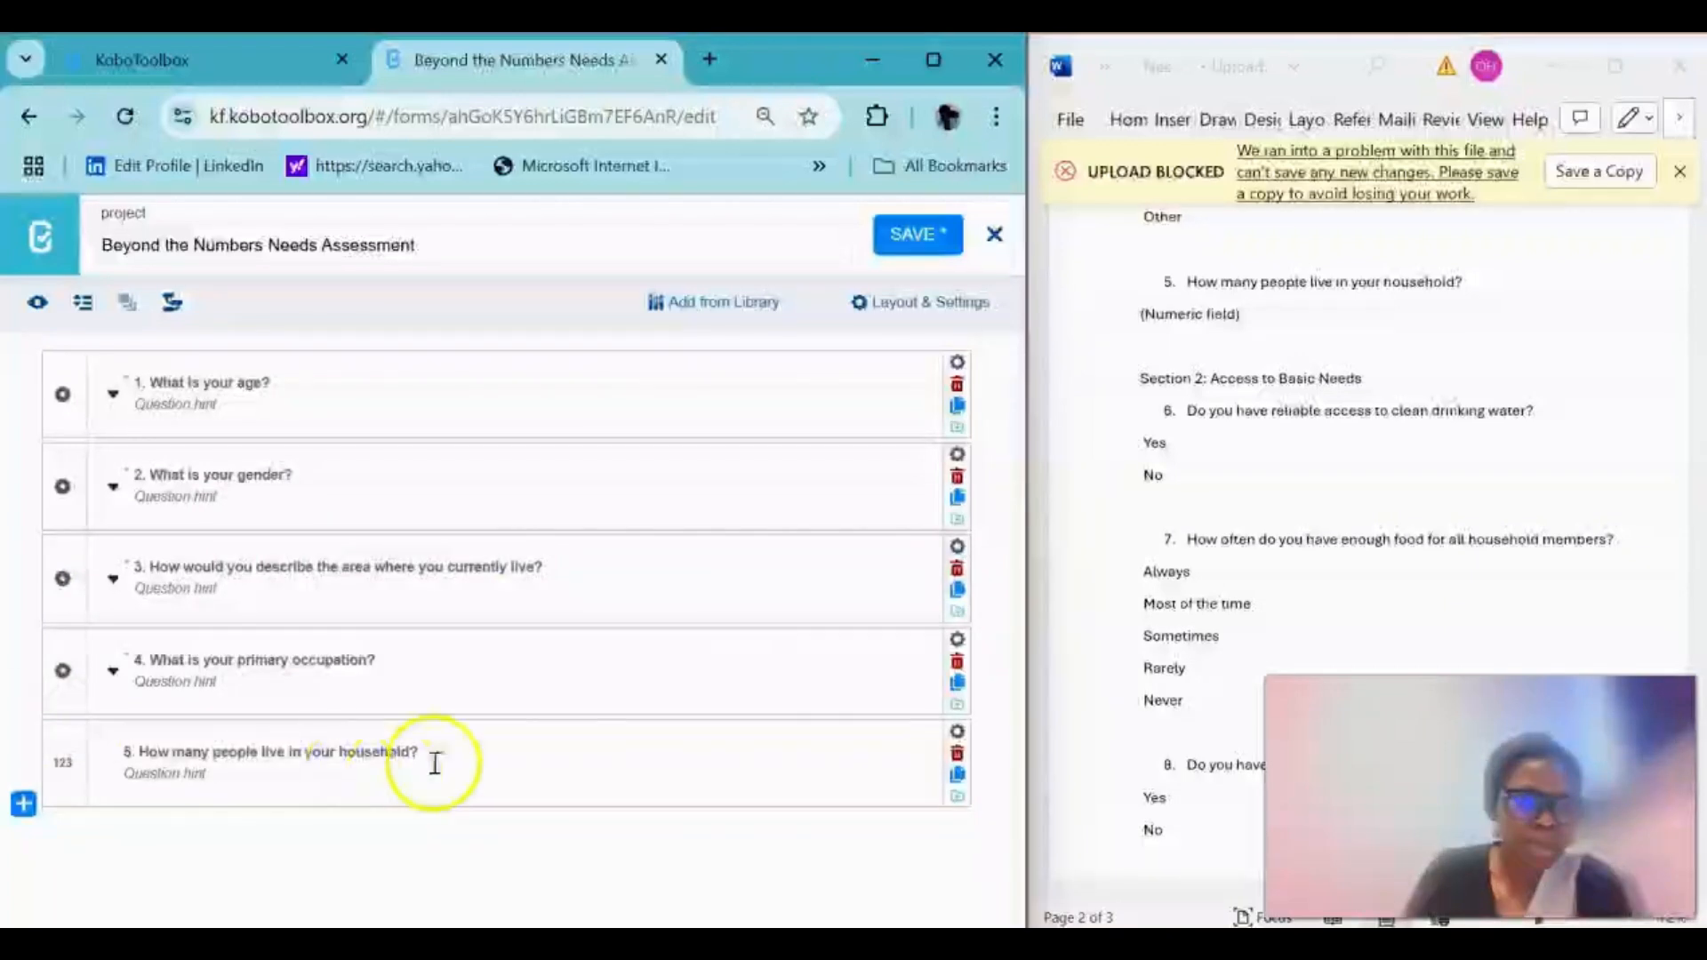
- Make the household-size question mandatory, give it the guidance hint "Numbers from 1", and close its settings
click(954, 733)
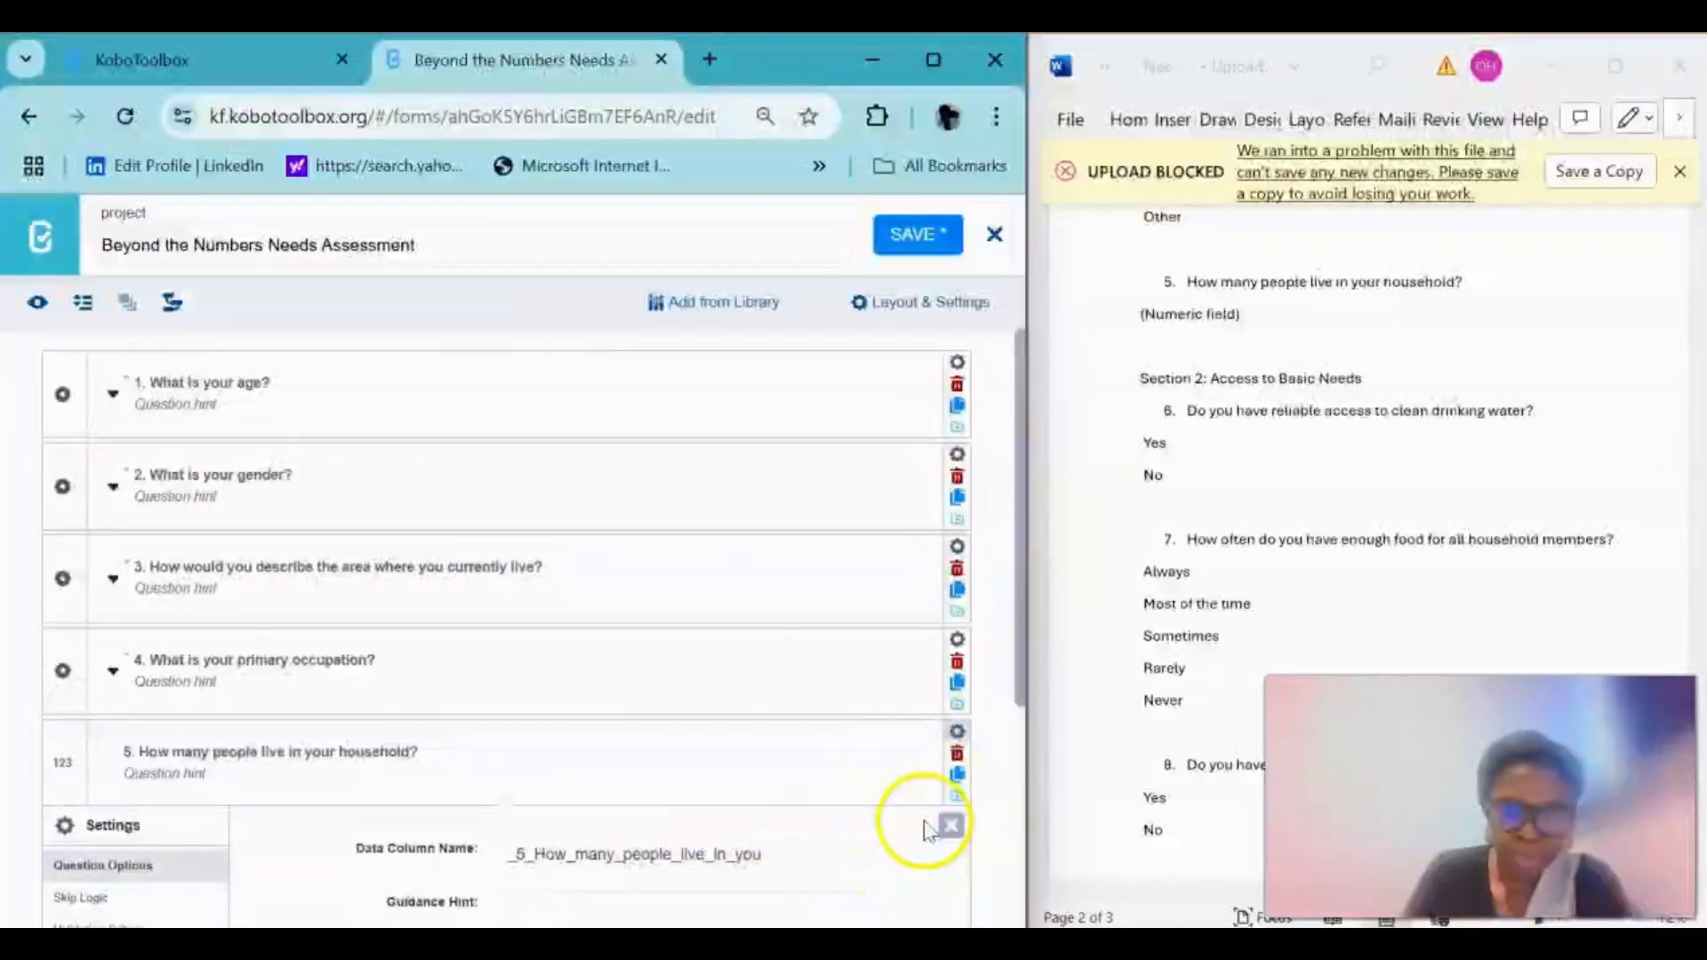
scroll(744, 831, down, 4)
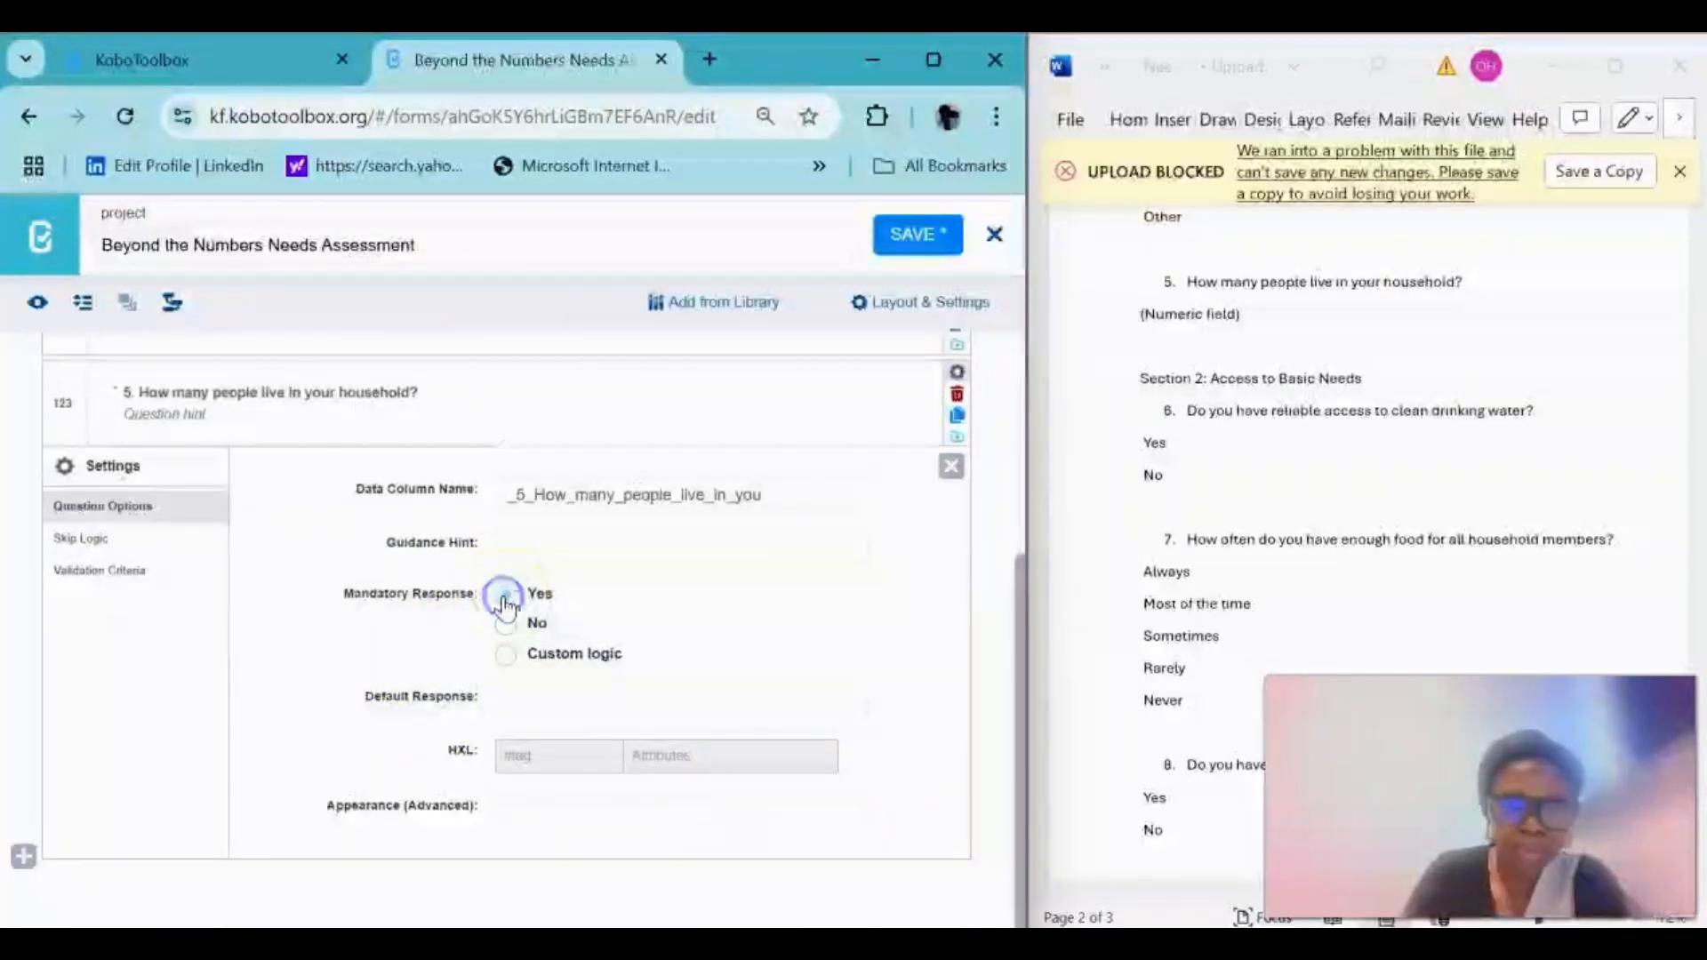
click(504, 597)
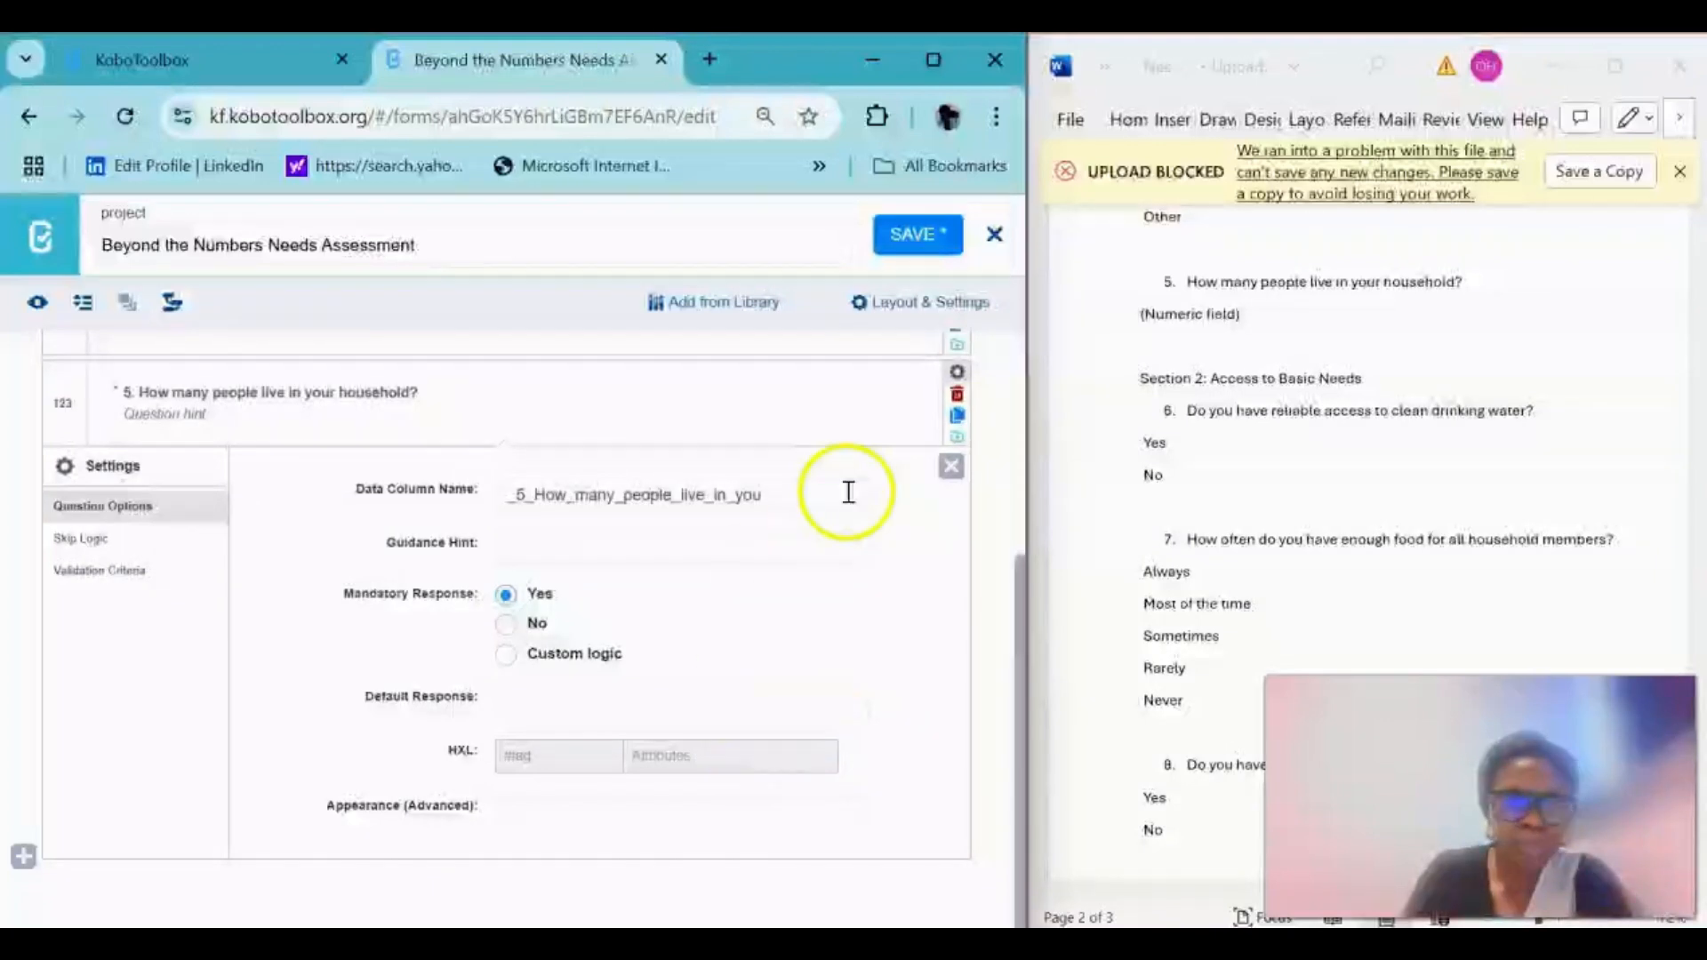
scroll(934, 560, up, 2)
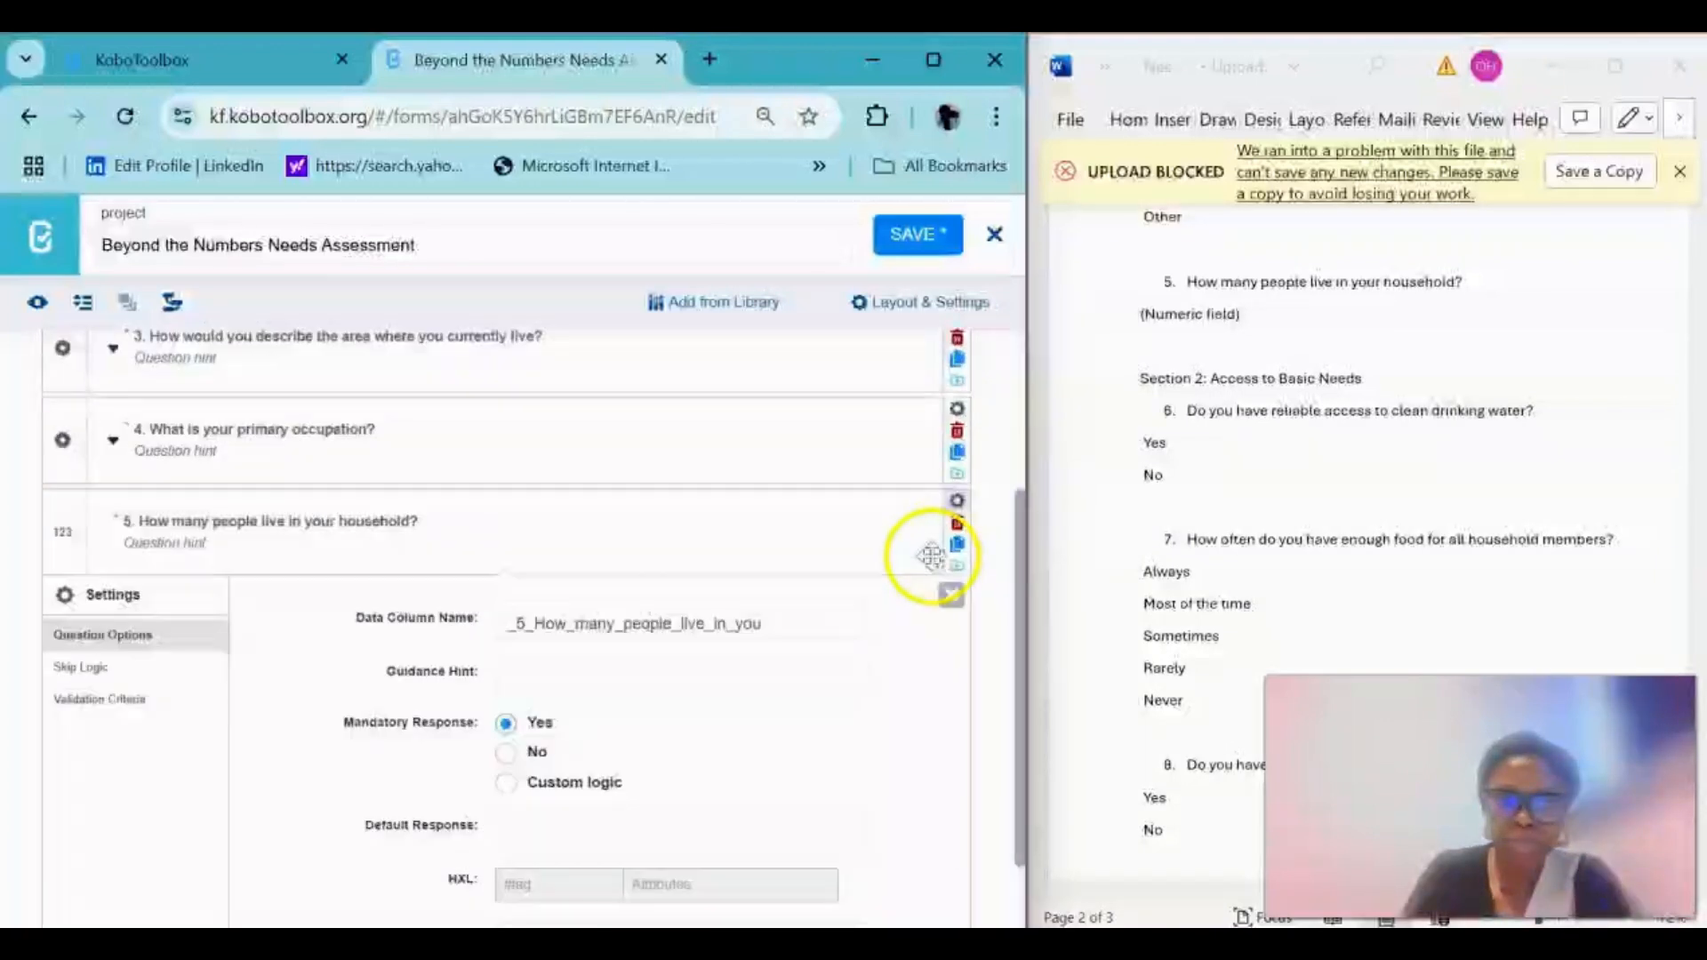
click(610, 678)
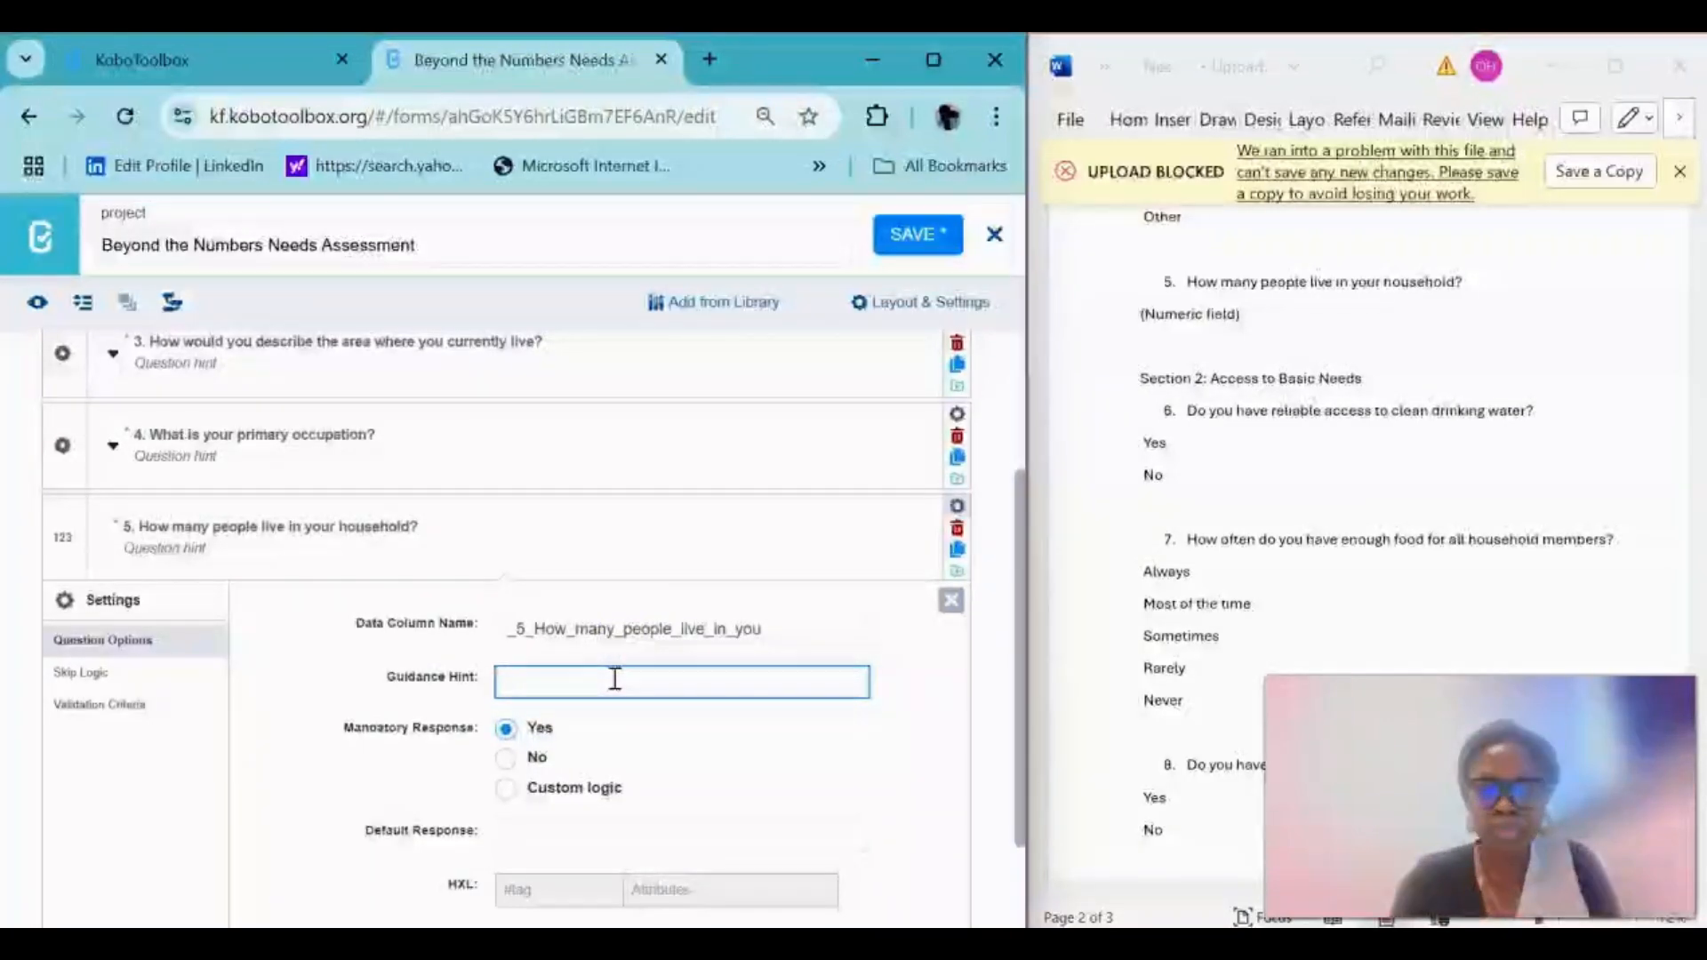
text(Numbers from 1)
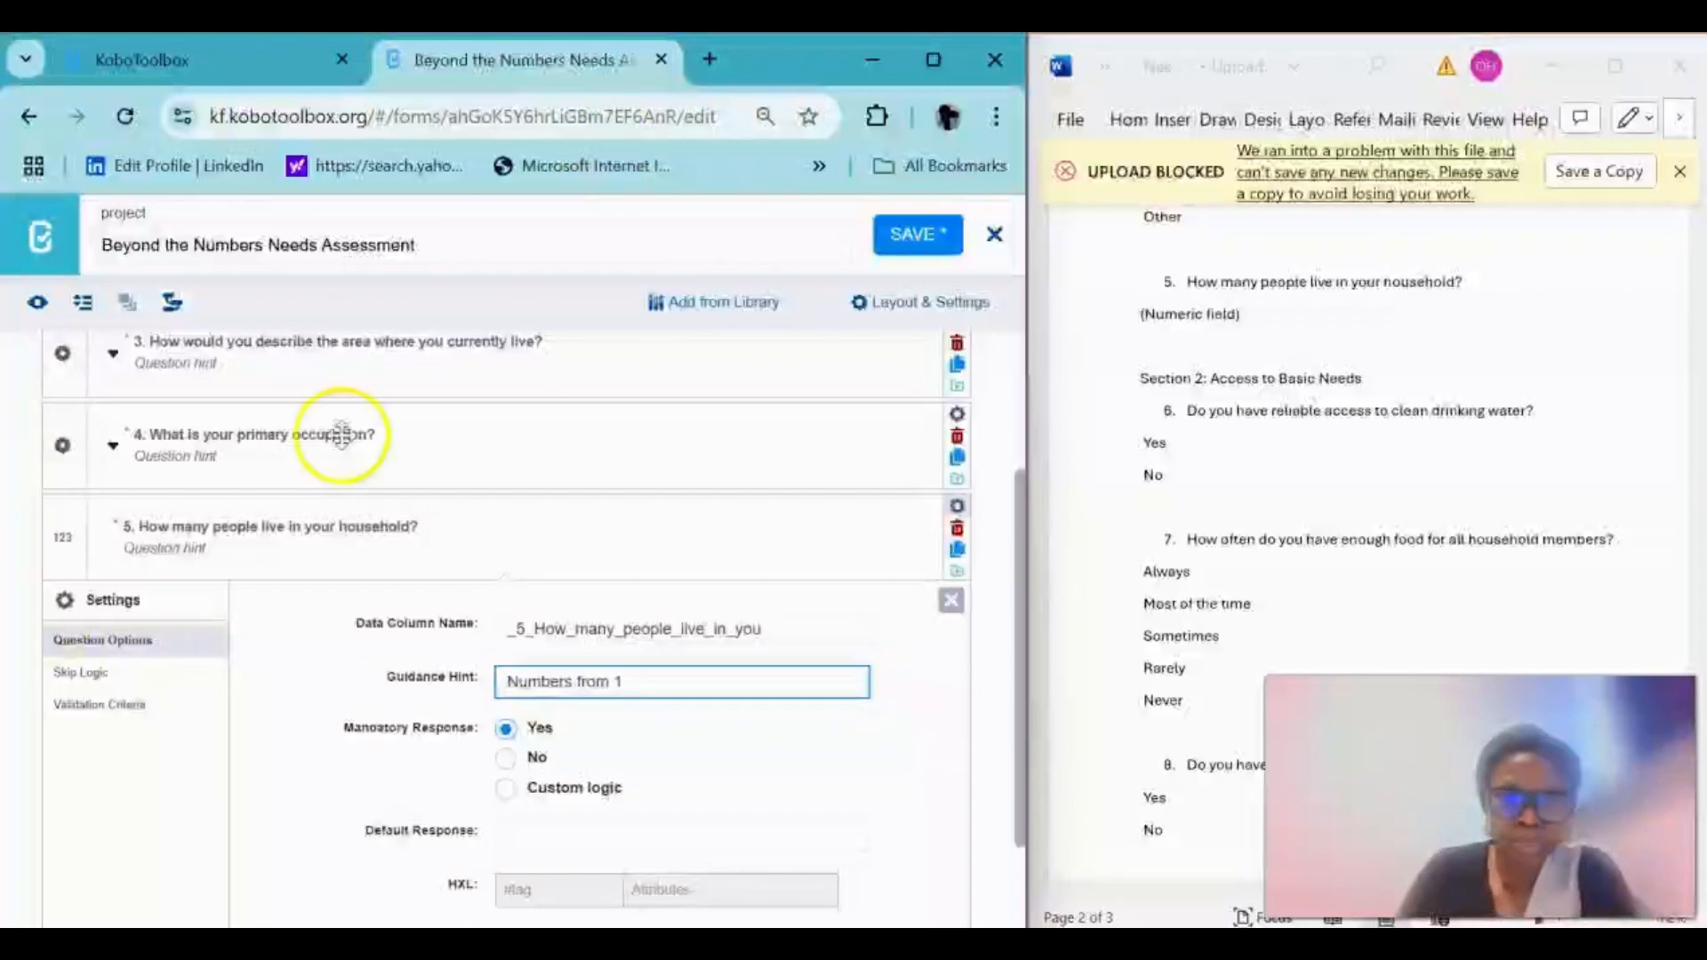
click(881, 762)
scroll(903, 777, down, 1)
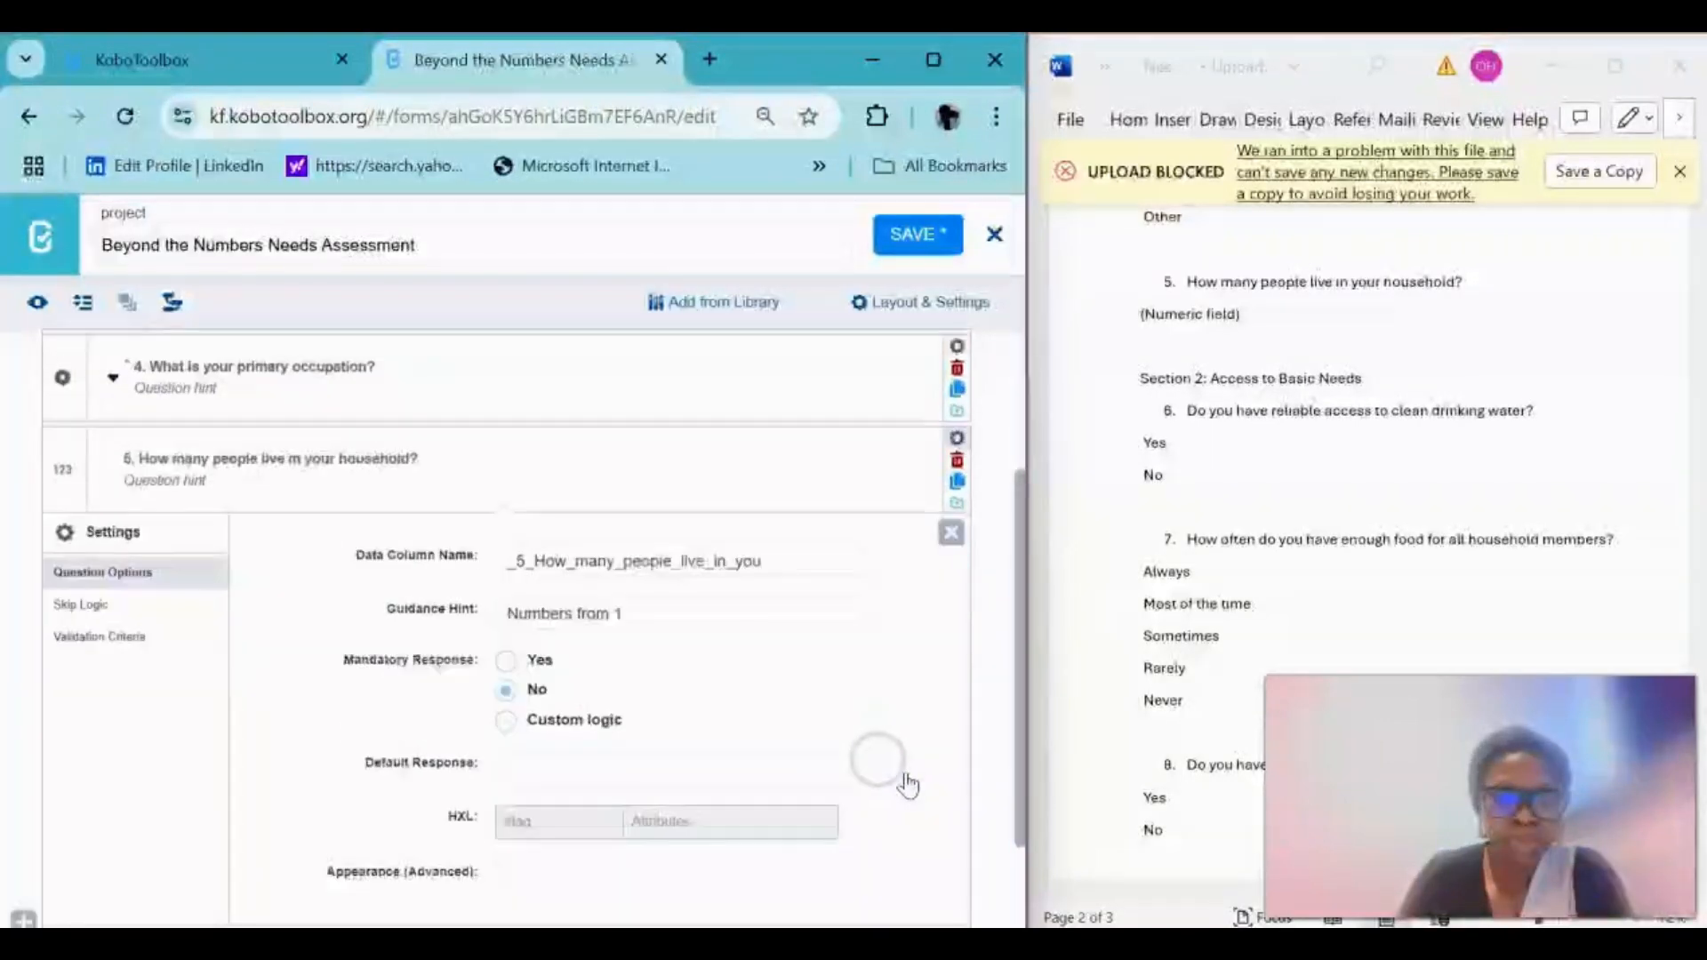
scroll(902, 756, down, 1)
click(949, 464)
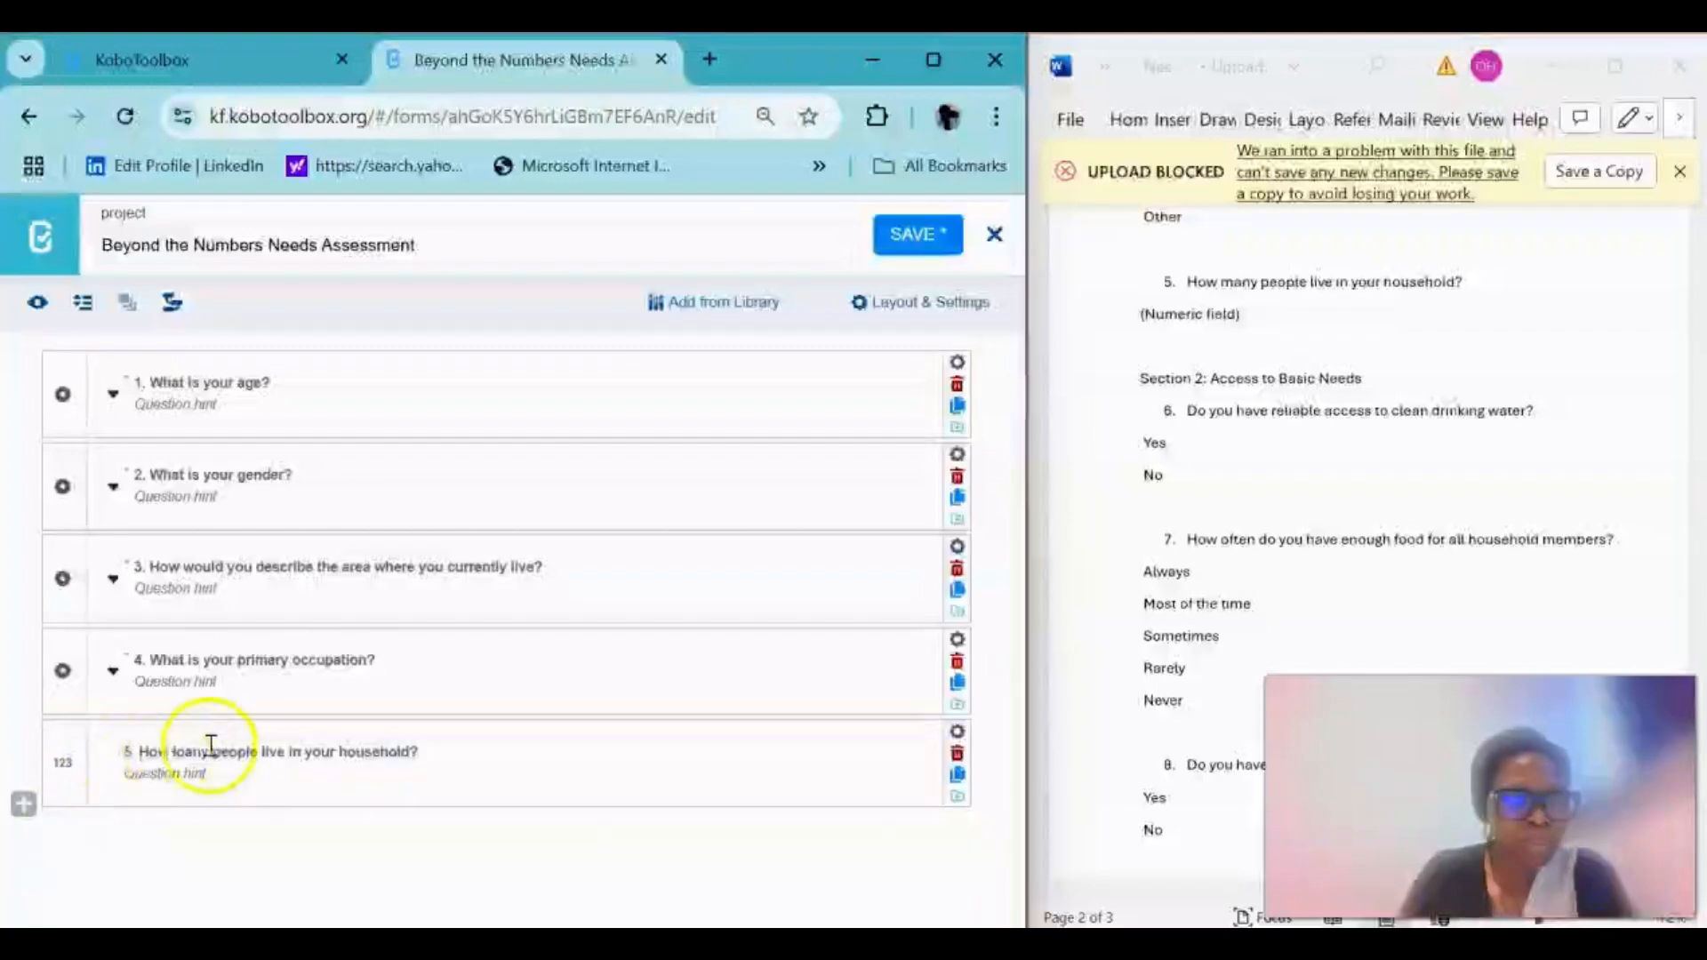
- Reopen the household-size question's settings and set its mandatory response to Yes again
click(956, 735)
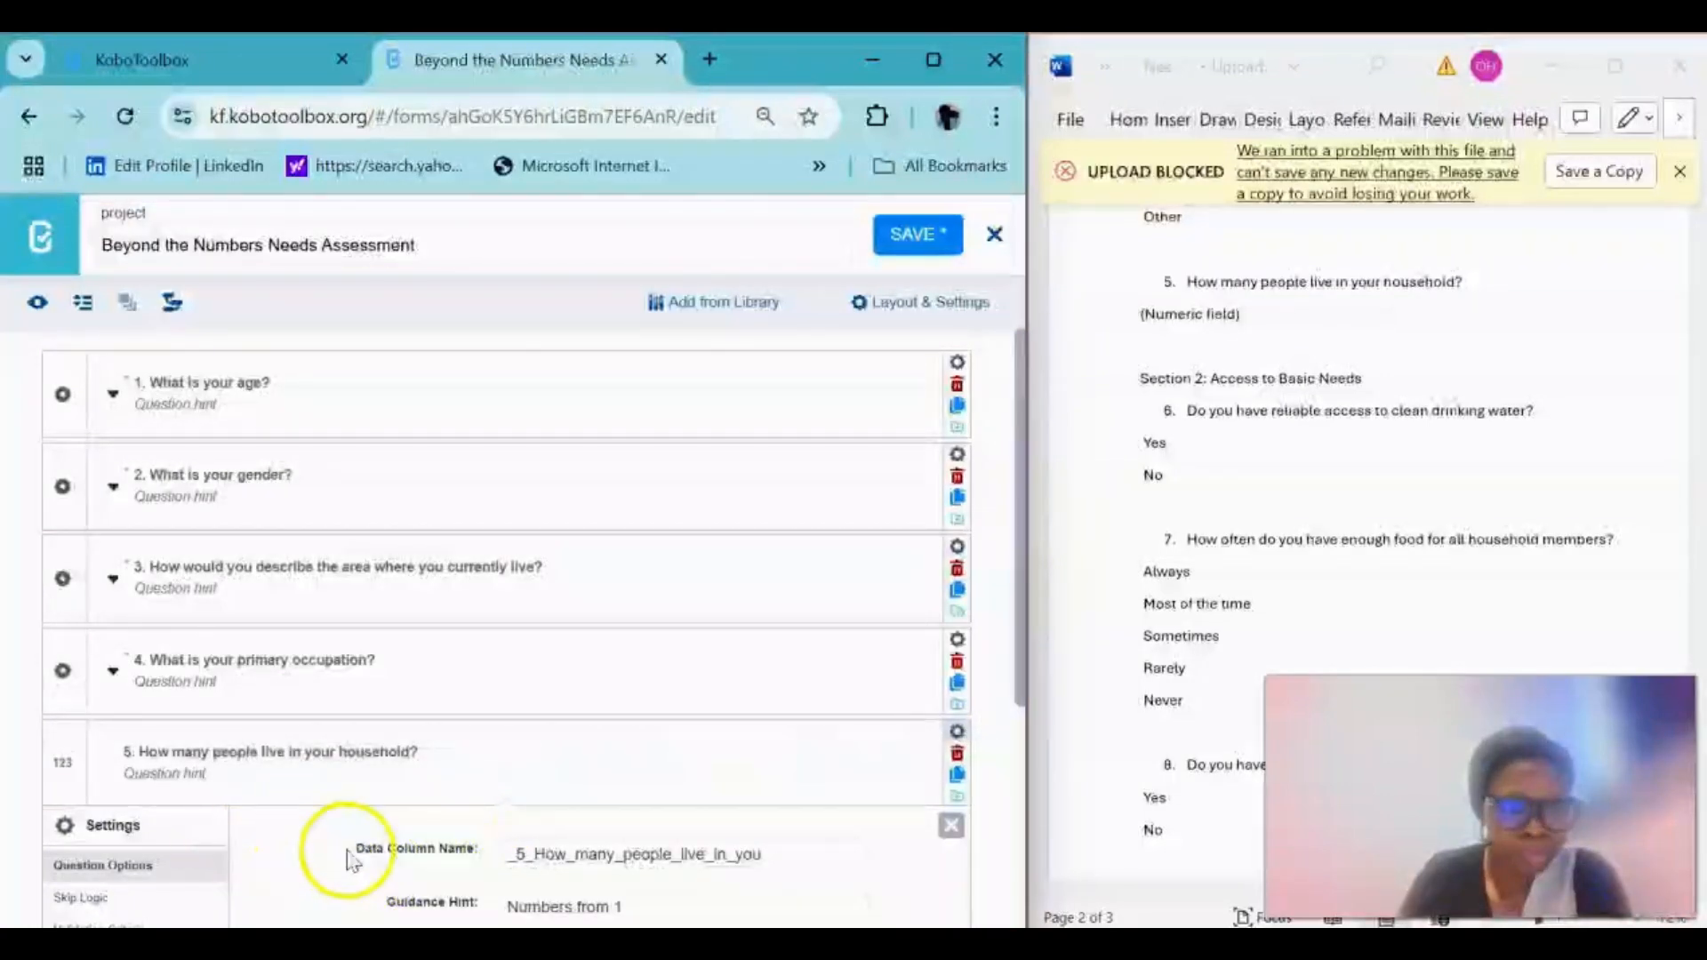
scroll(347, 867, down, 4)
click(525, 594)
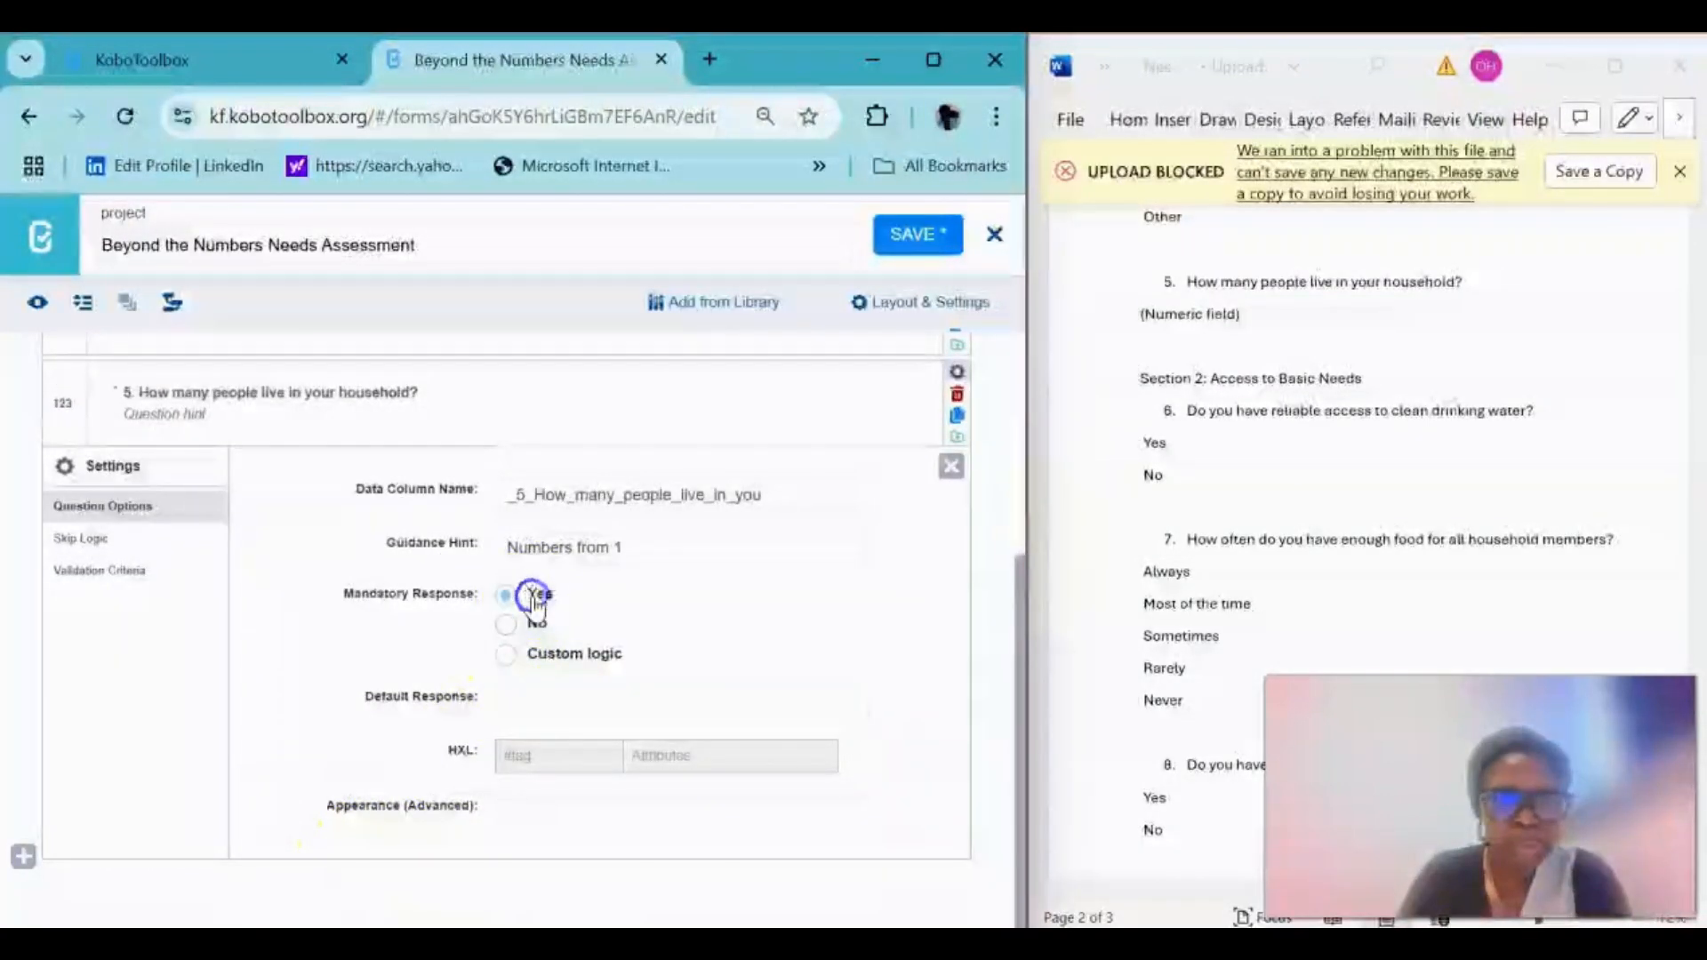
click(950, 466)
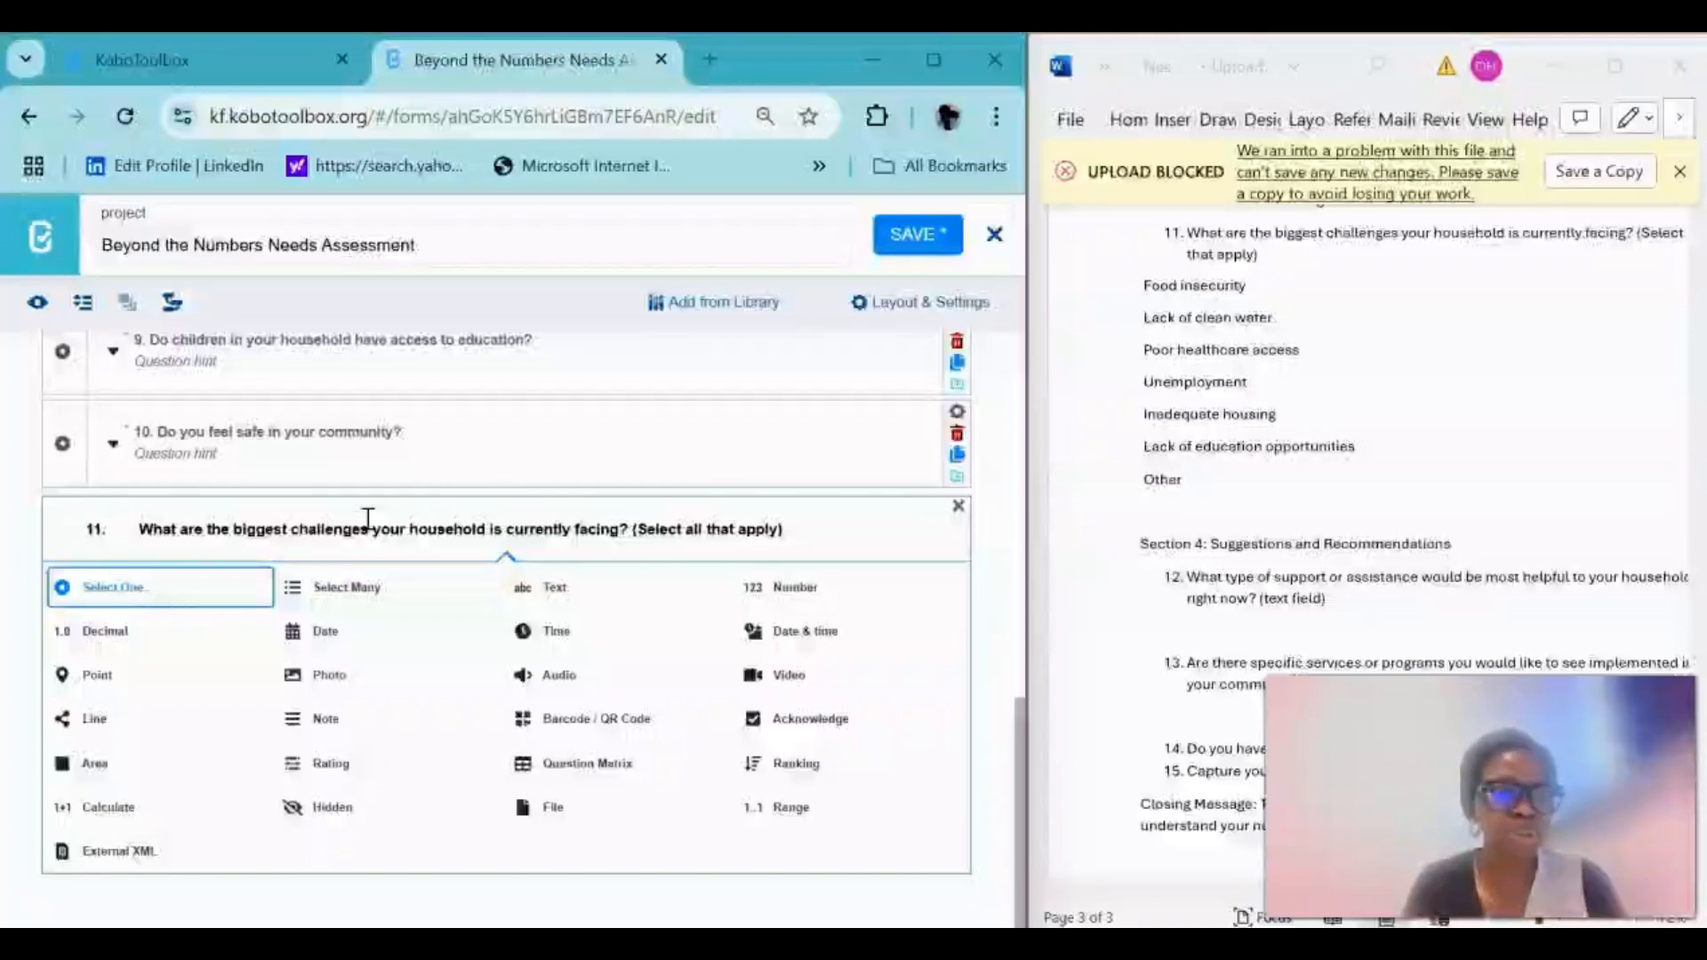
- Make the household-challenges question a Select Many question and enter "Food insecurity" and "Lack of clean water" as its first two options
click(349, 592)
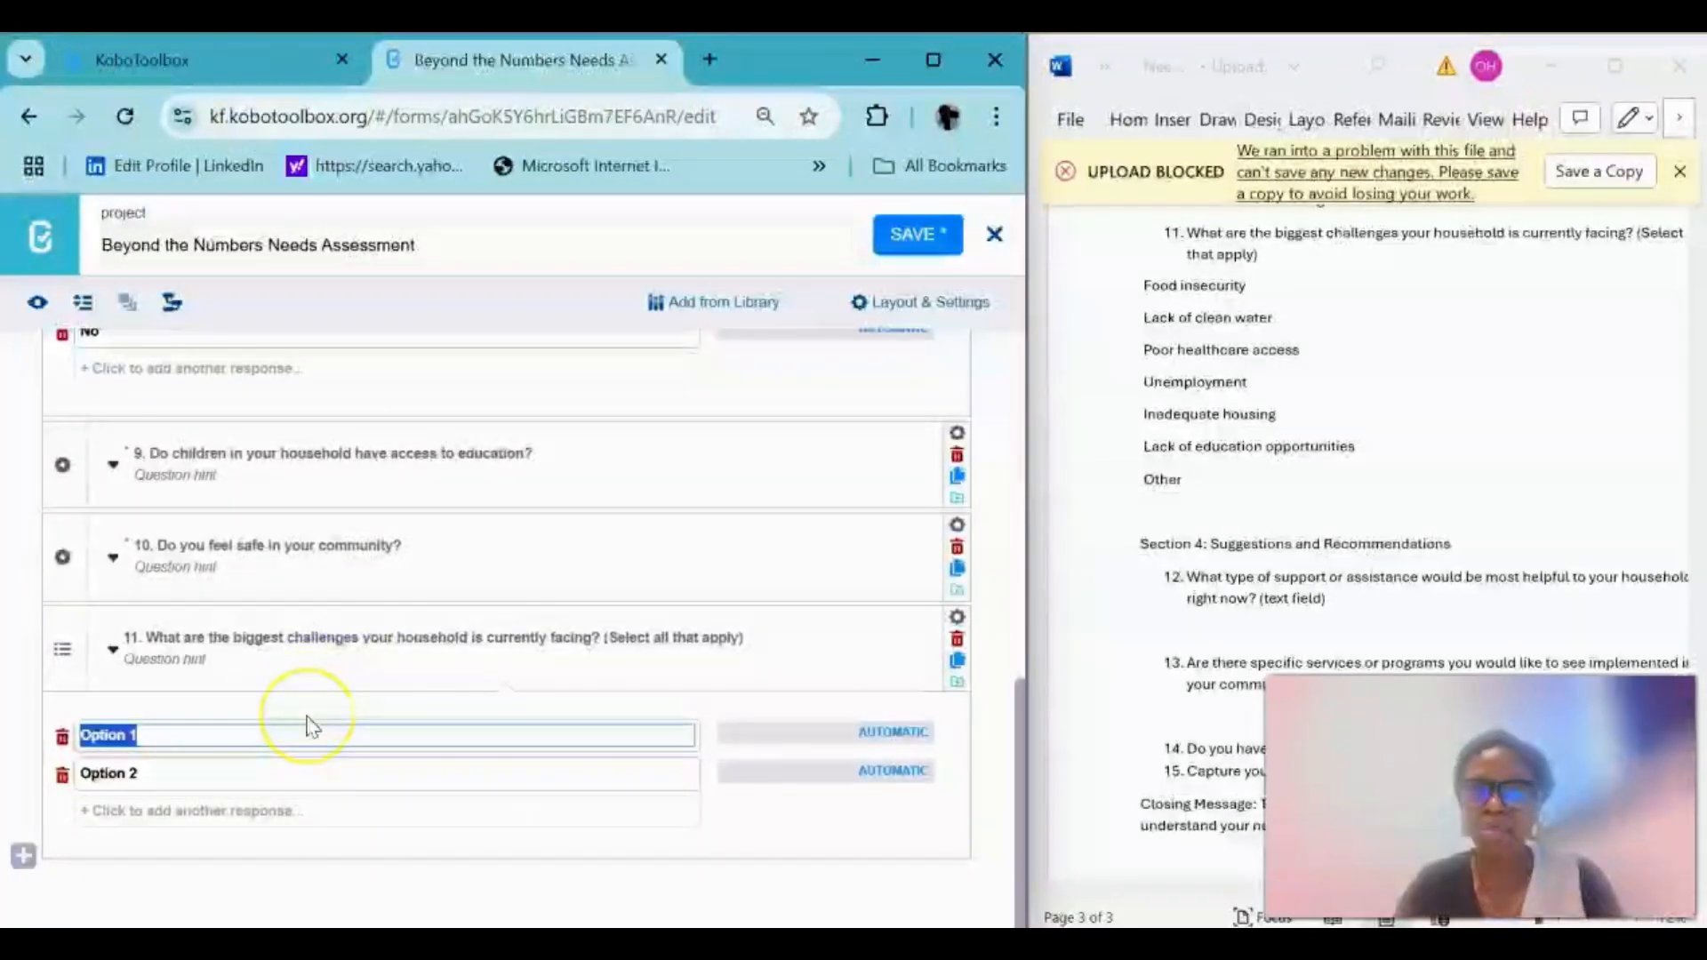
text(Fo)
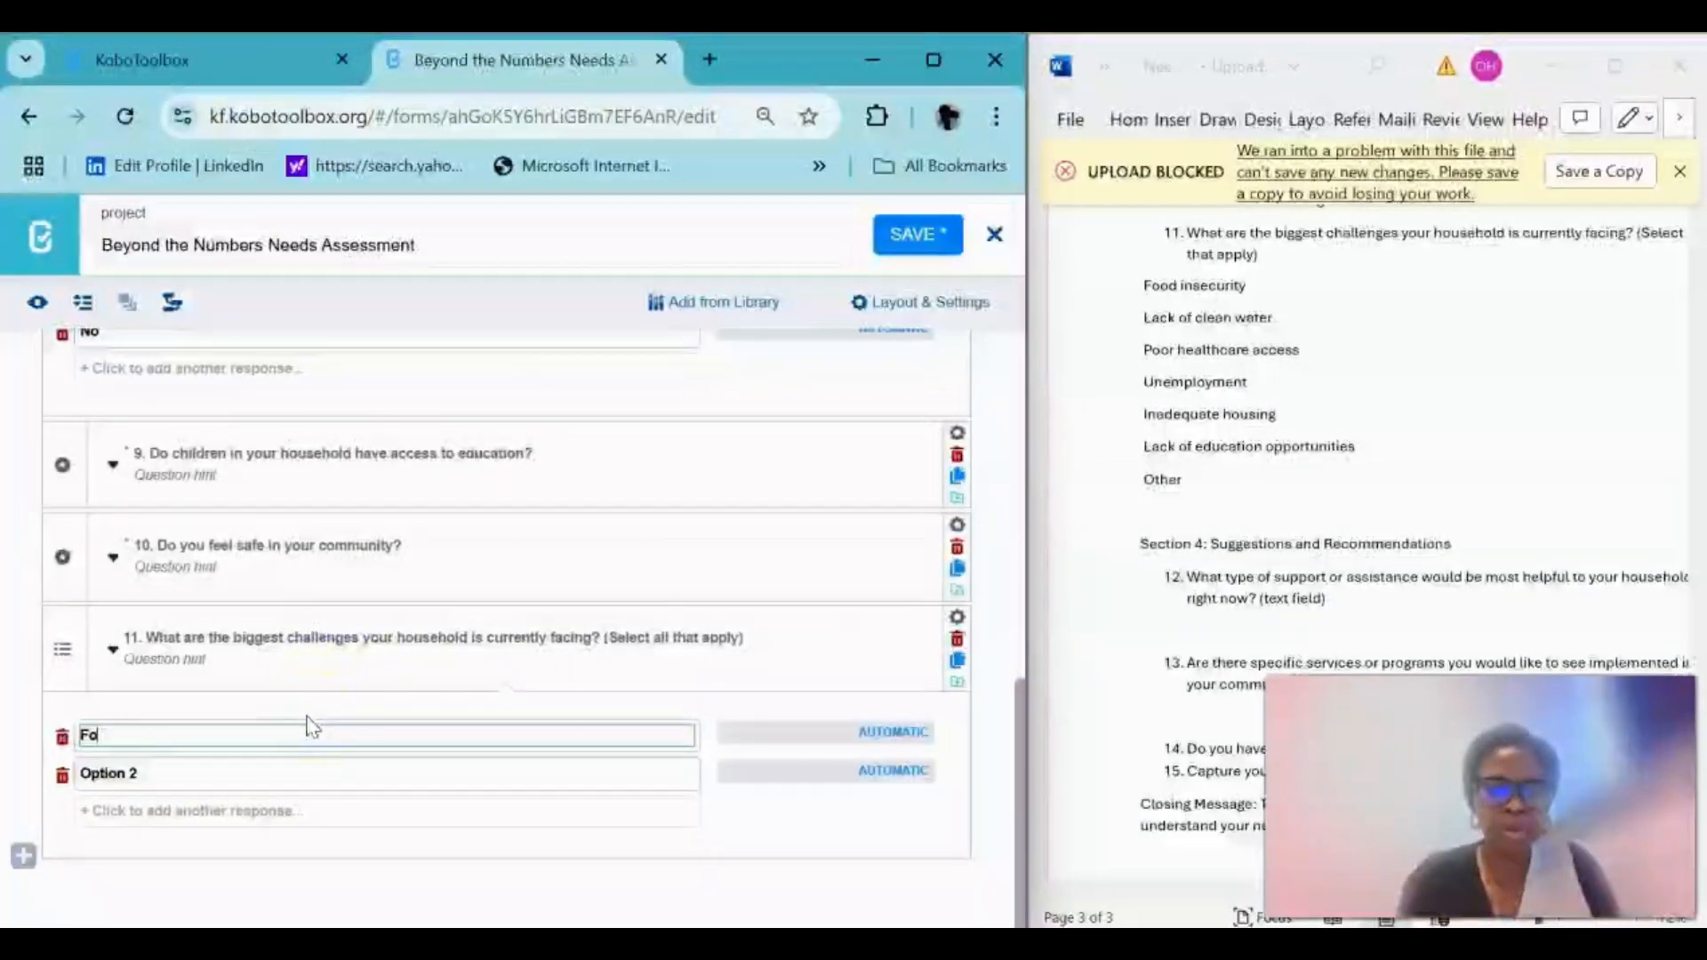
text(od insec)
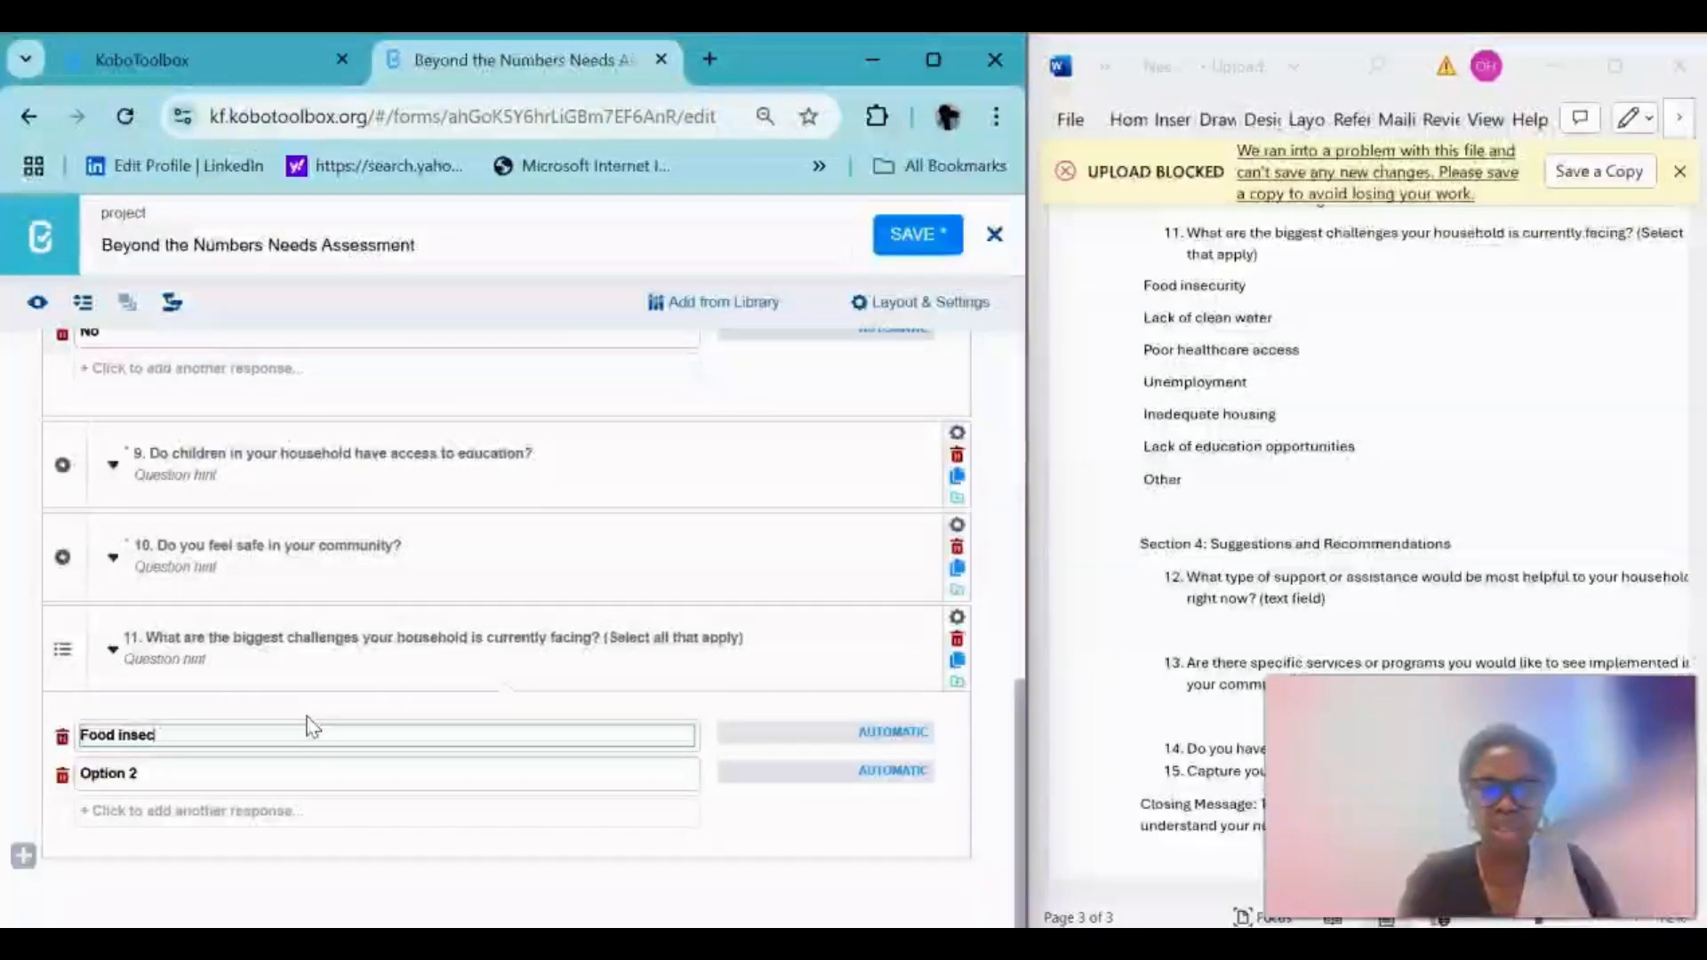
text(urity)
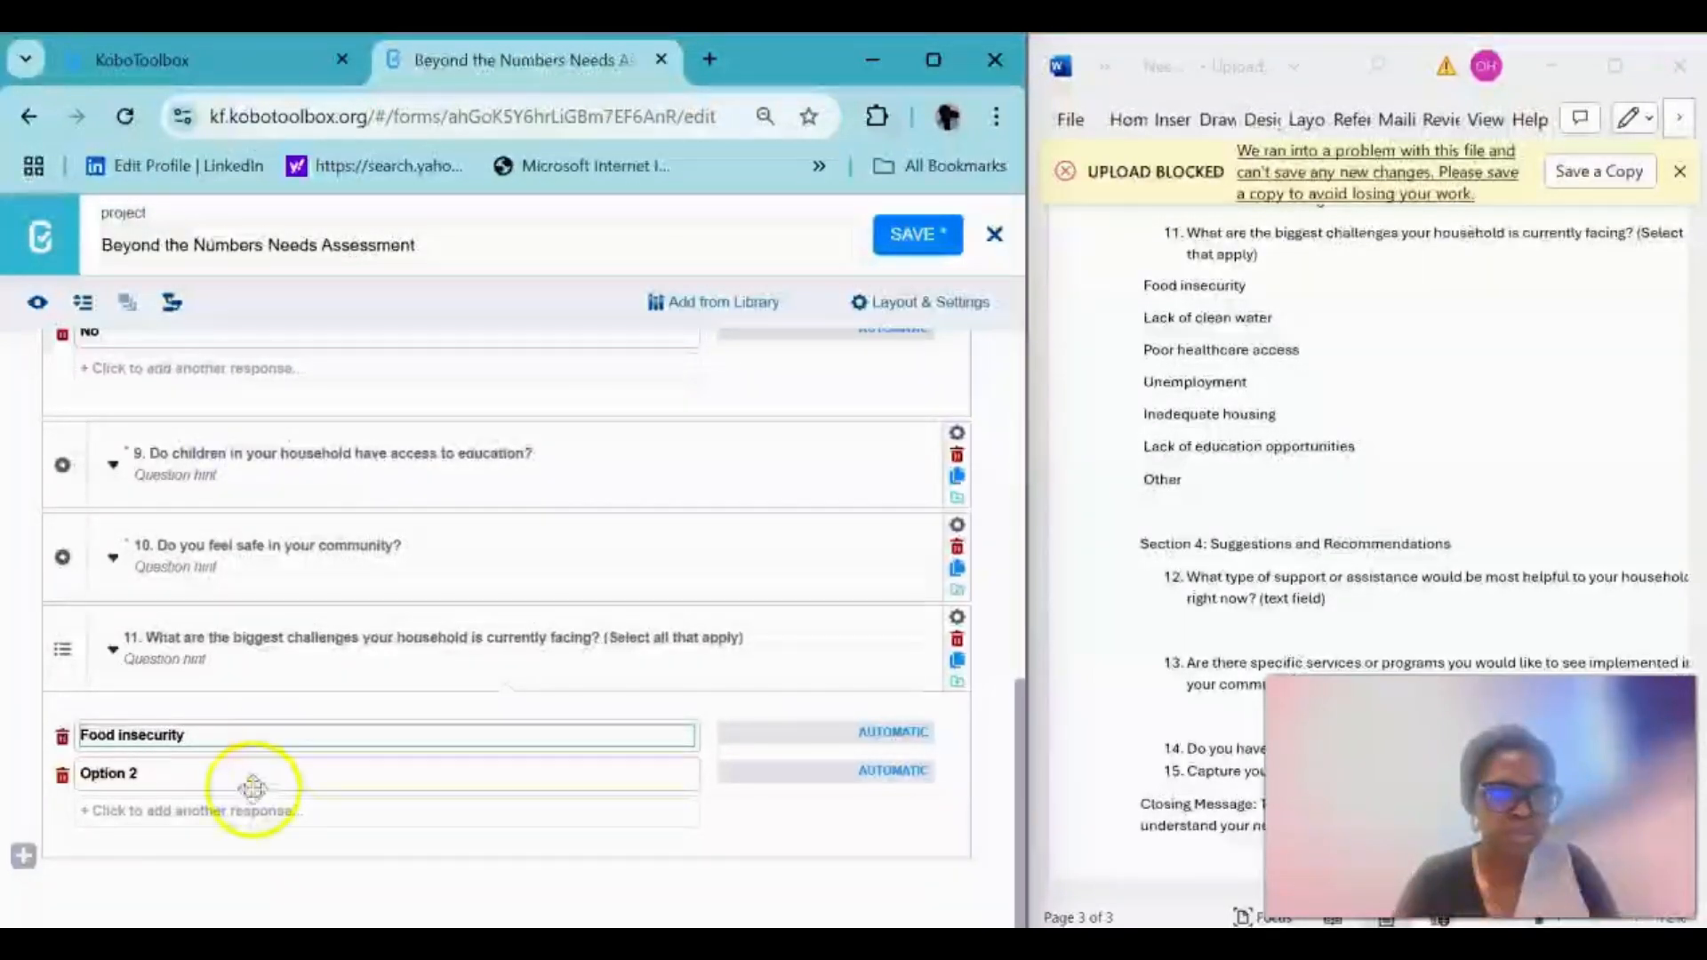
click(246, 771)
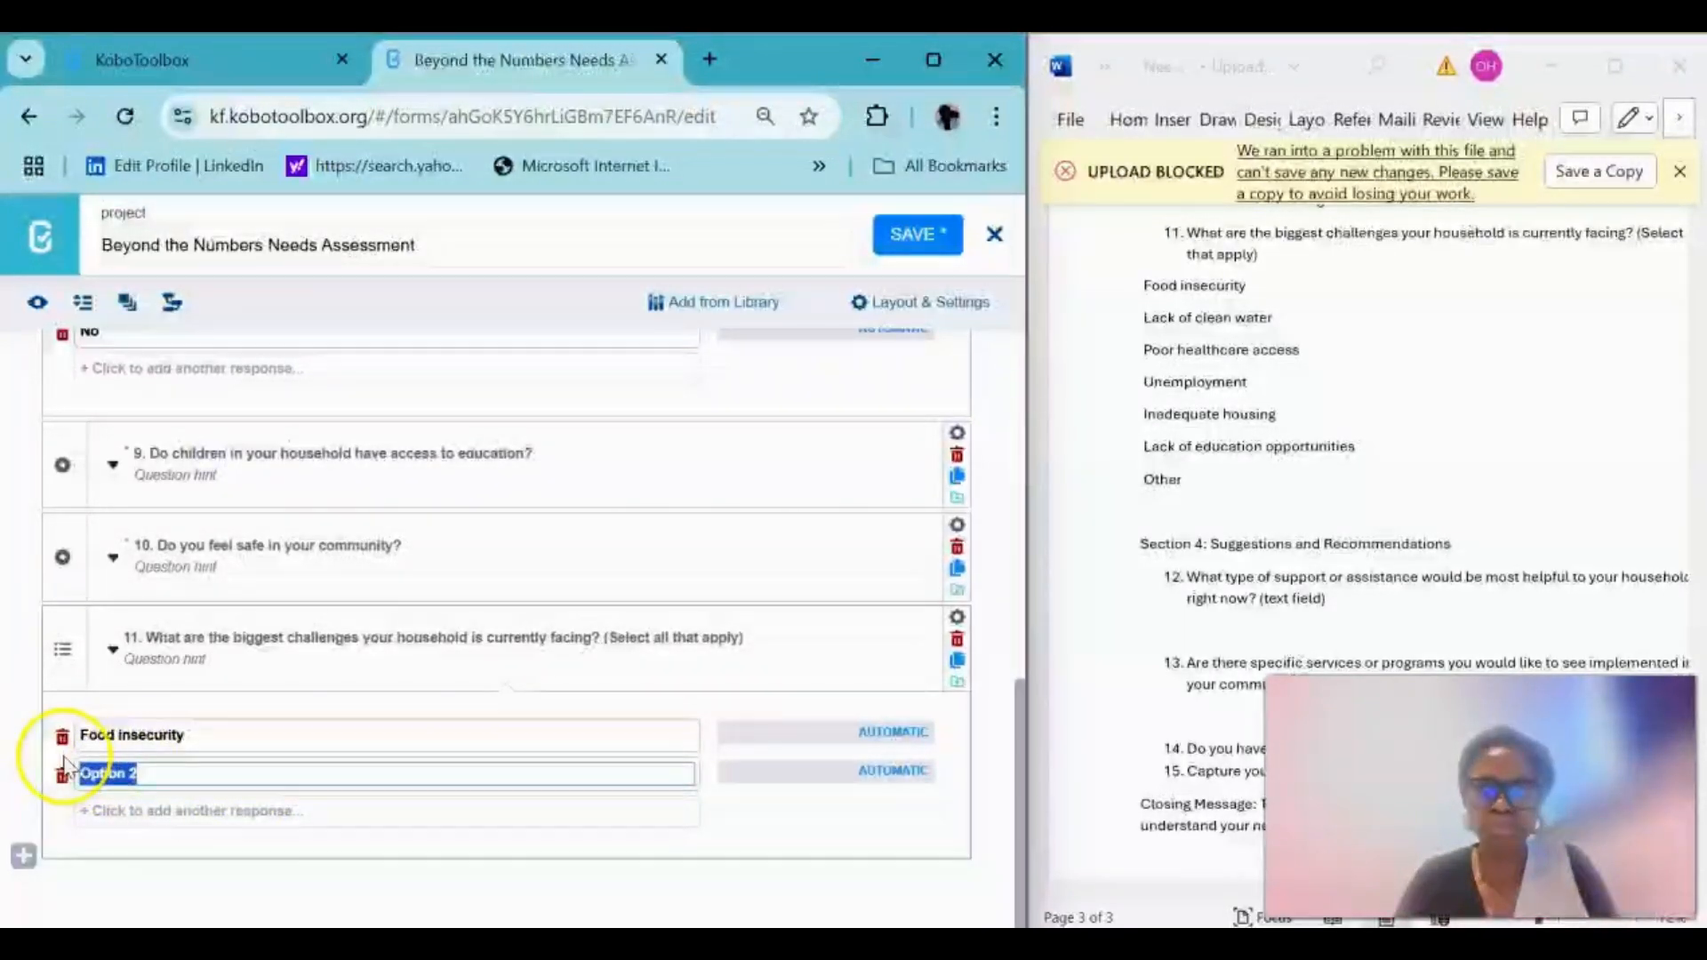
text(Lack )
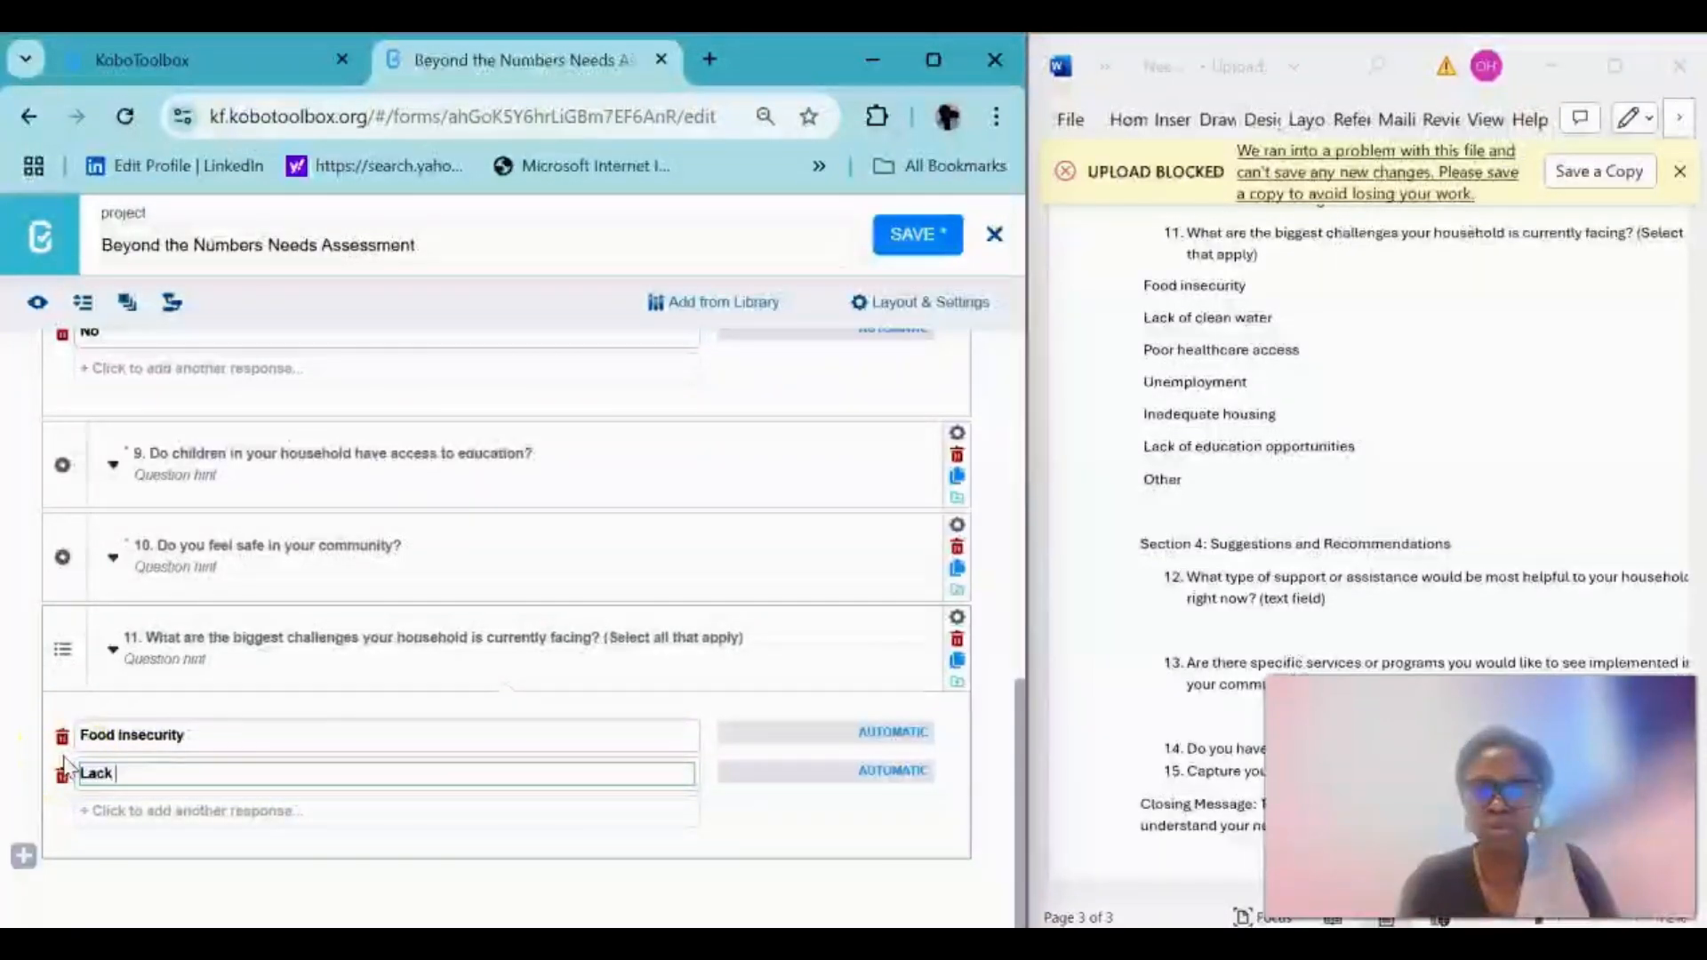
text(of clean)
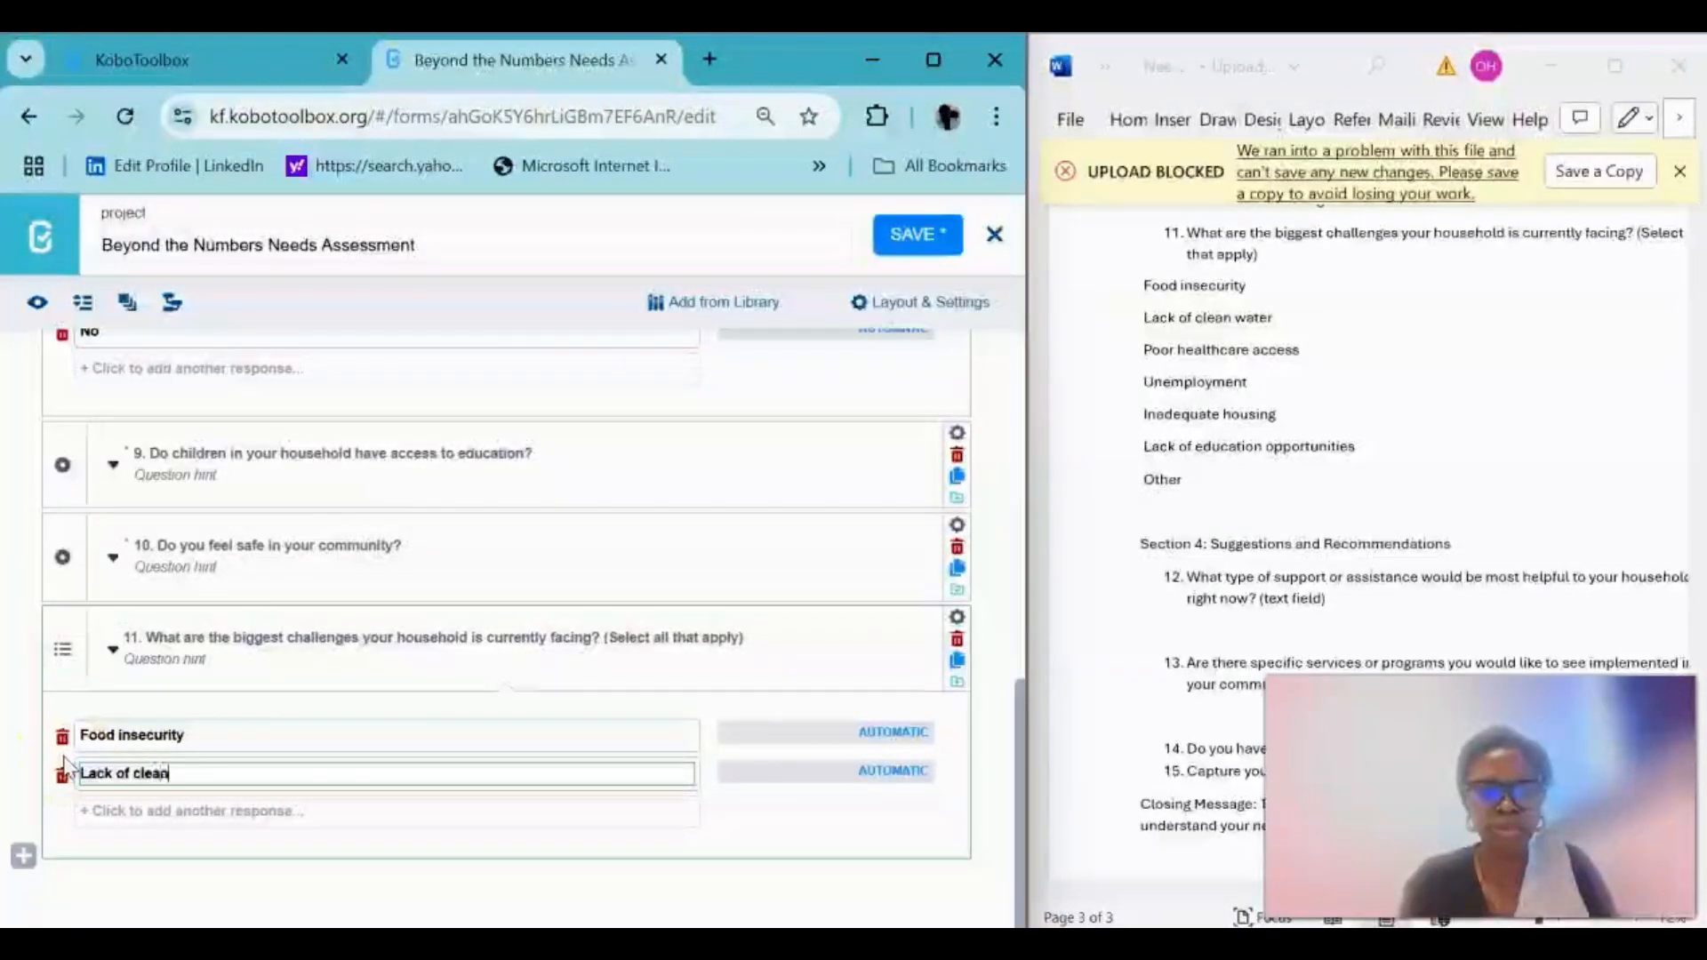
text( wat)
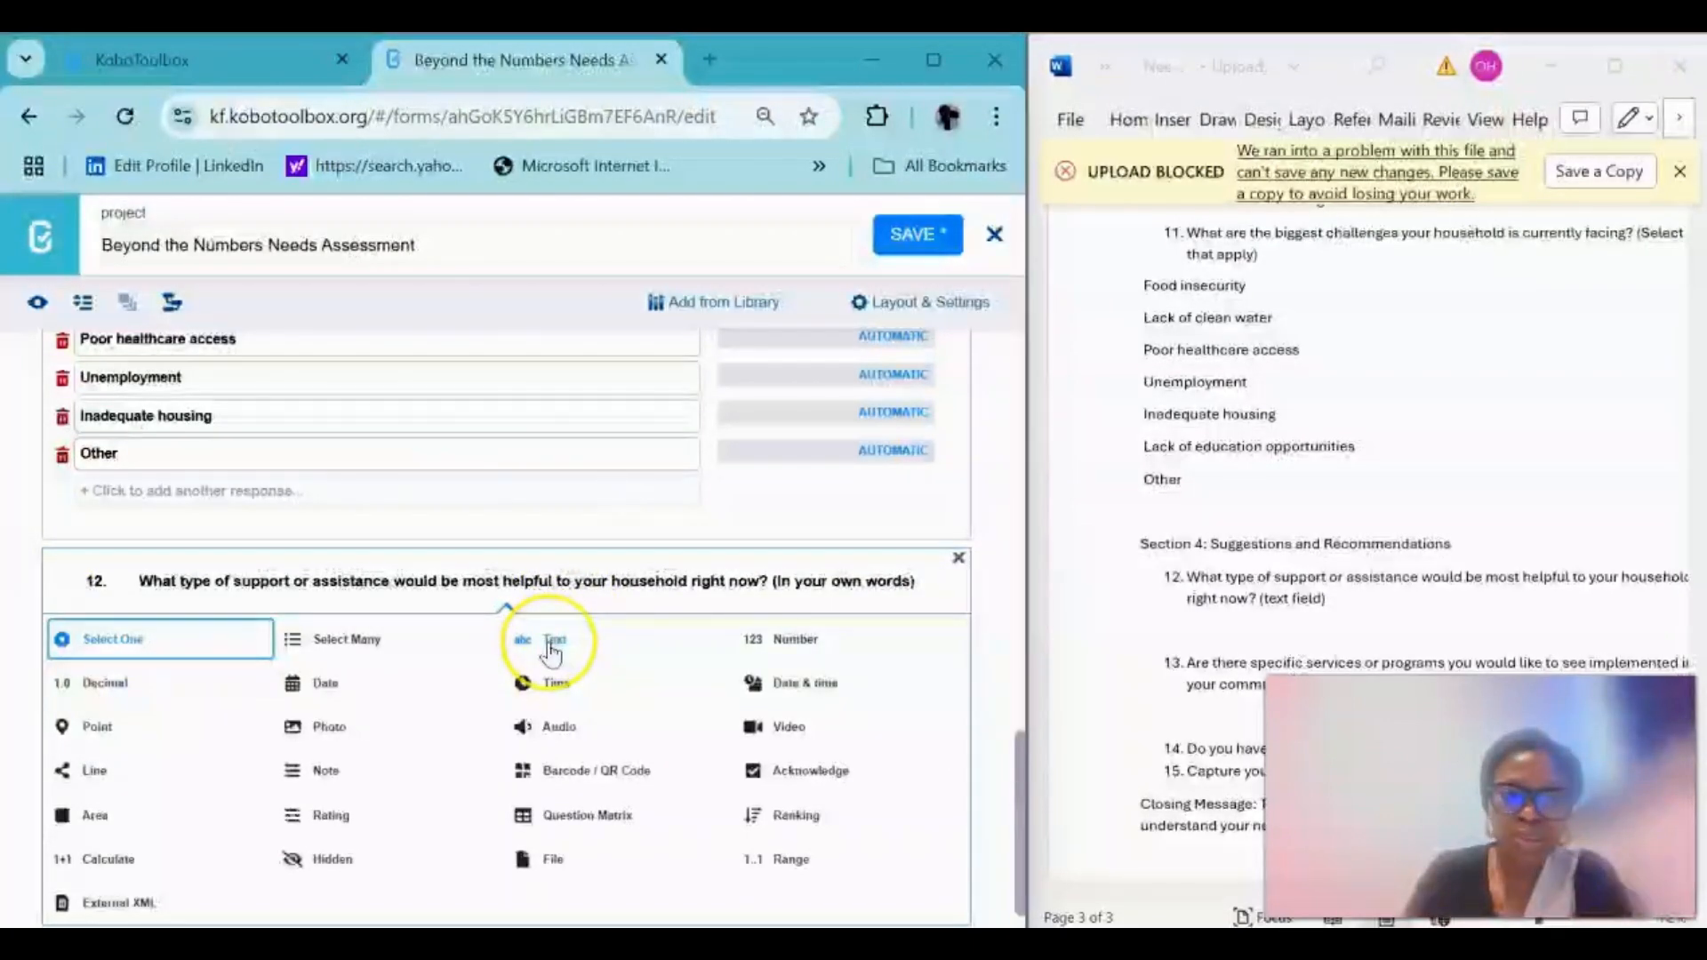
- Add question 12 about the most helpful support or assistance as a Text question, set its mandatory response to Yes, and close its settings
click(552, 645)
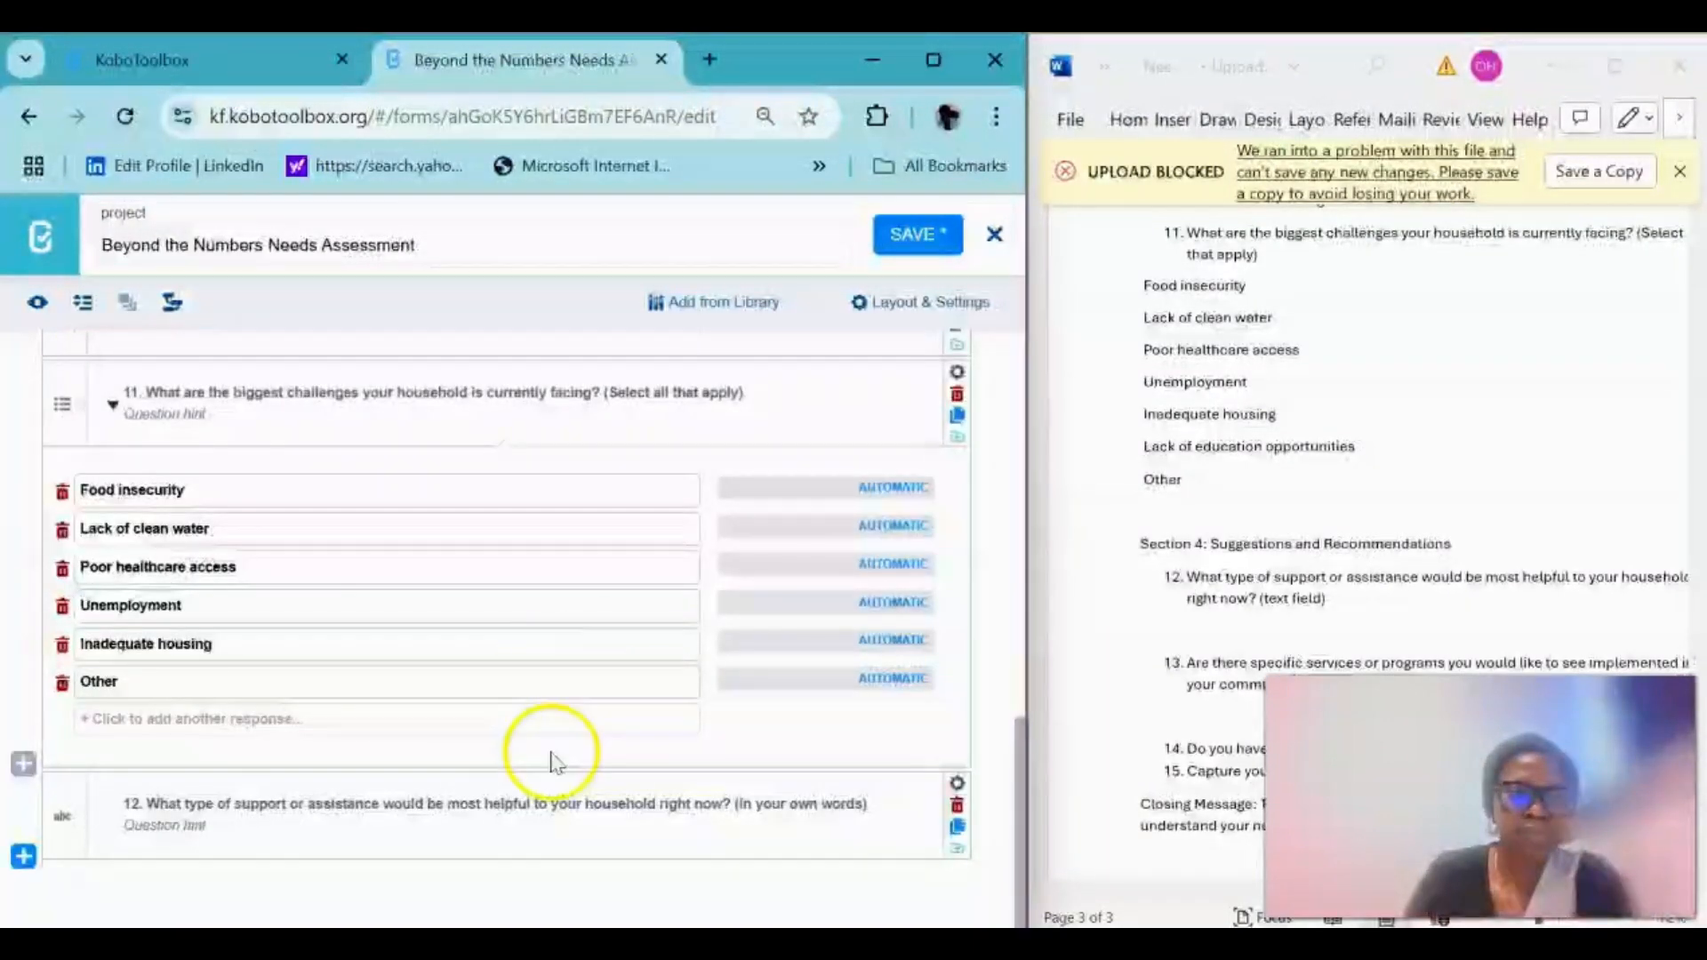
click(957, 783)
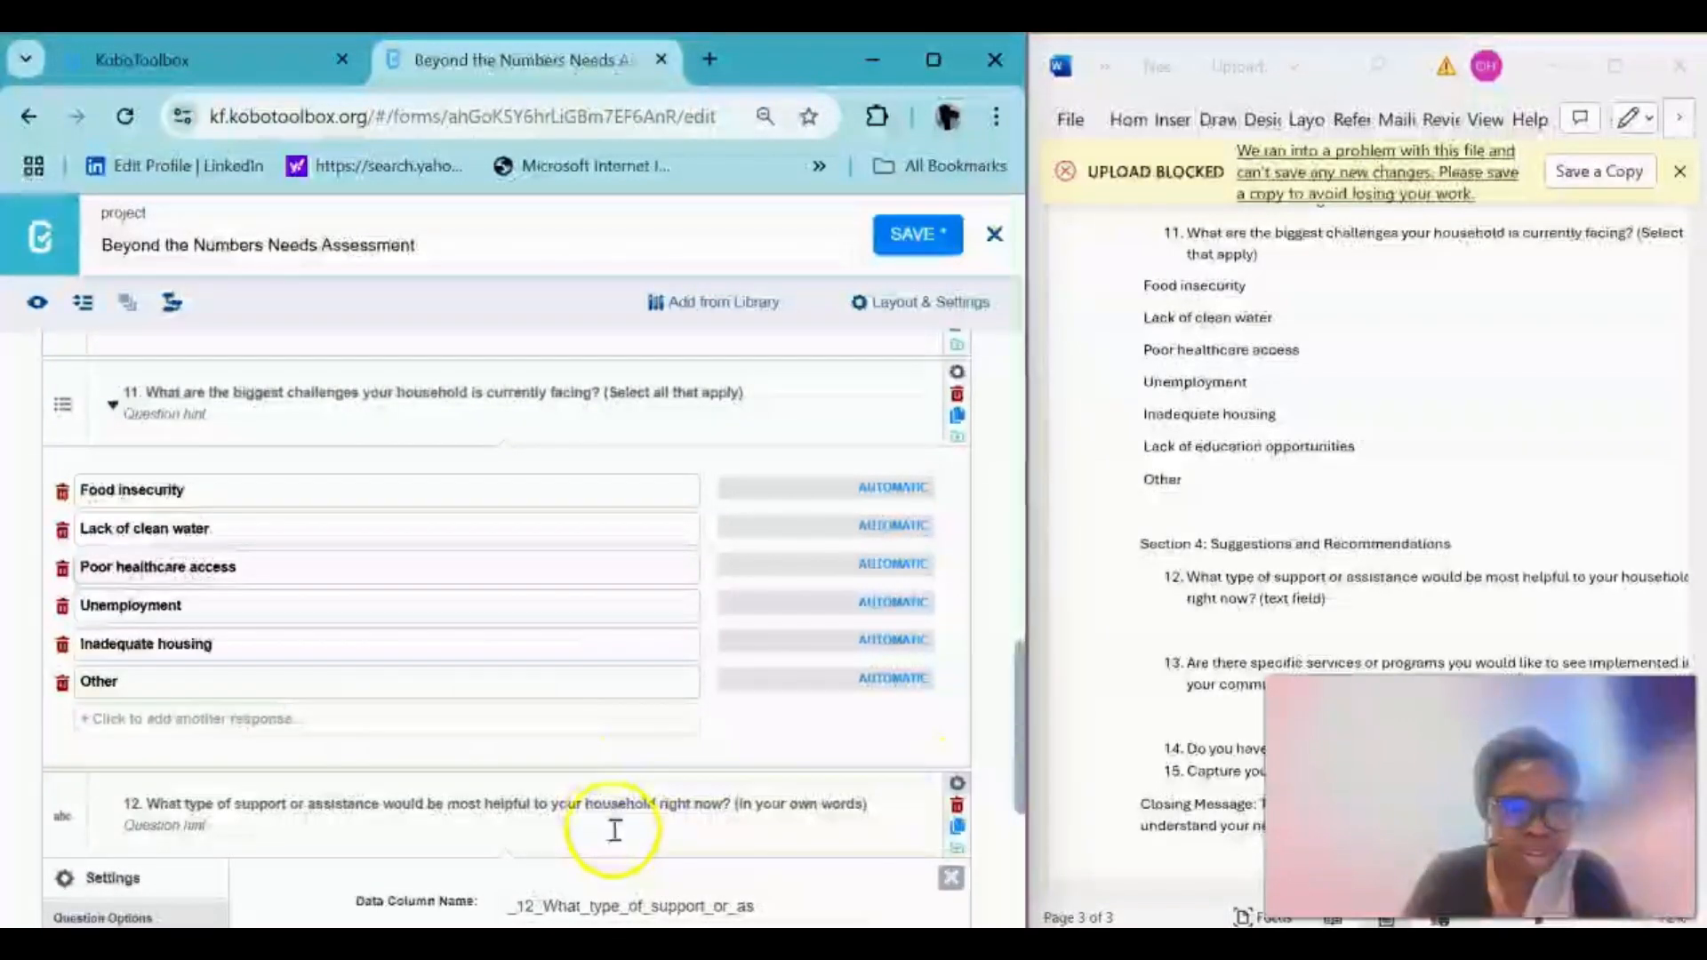
scroll(610, 822, down, 5)
click(501, 609)
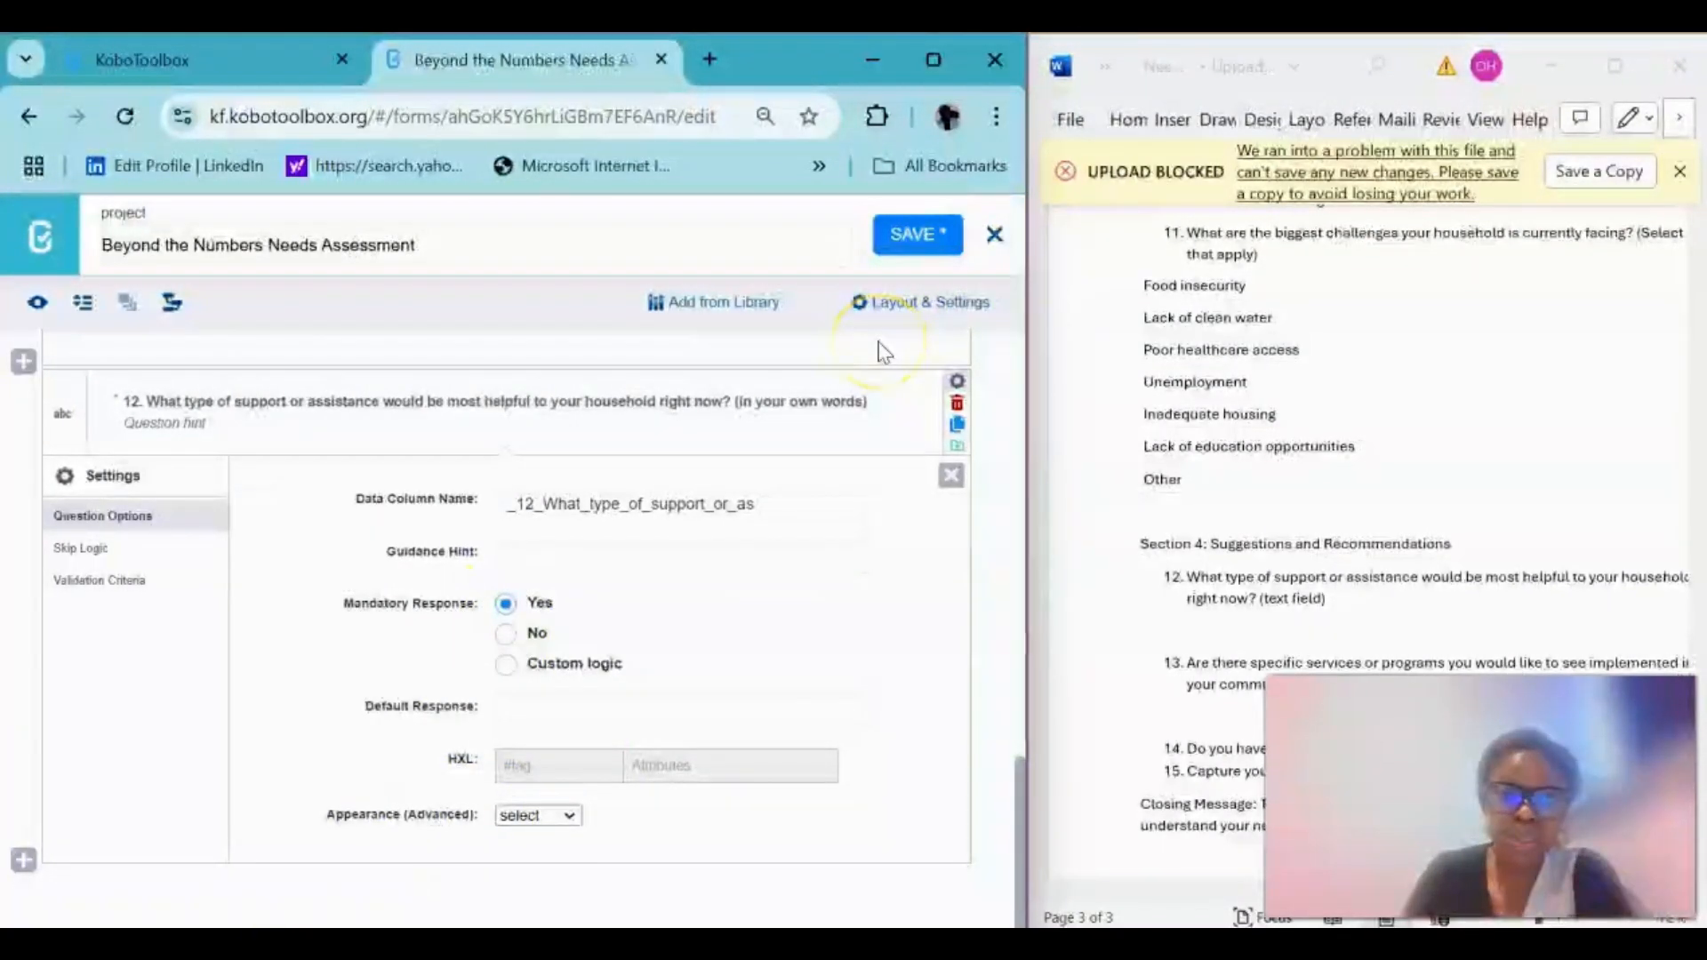
click(949, 477)
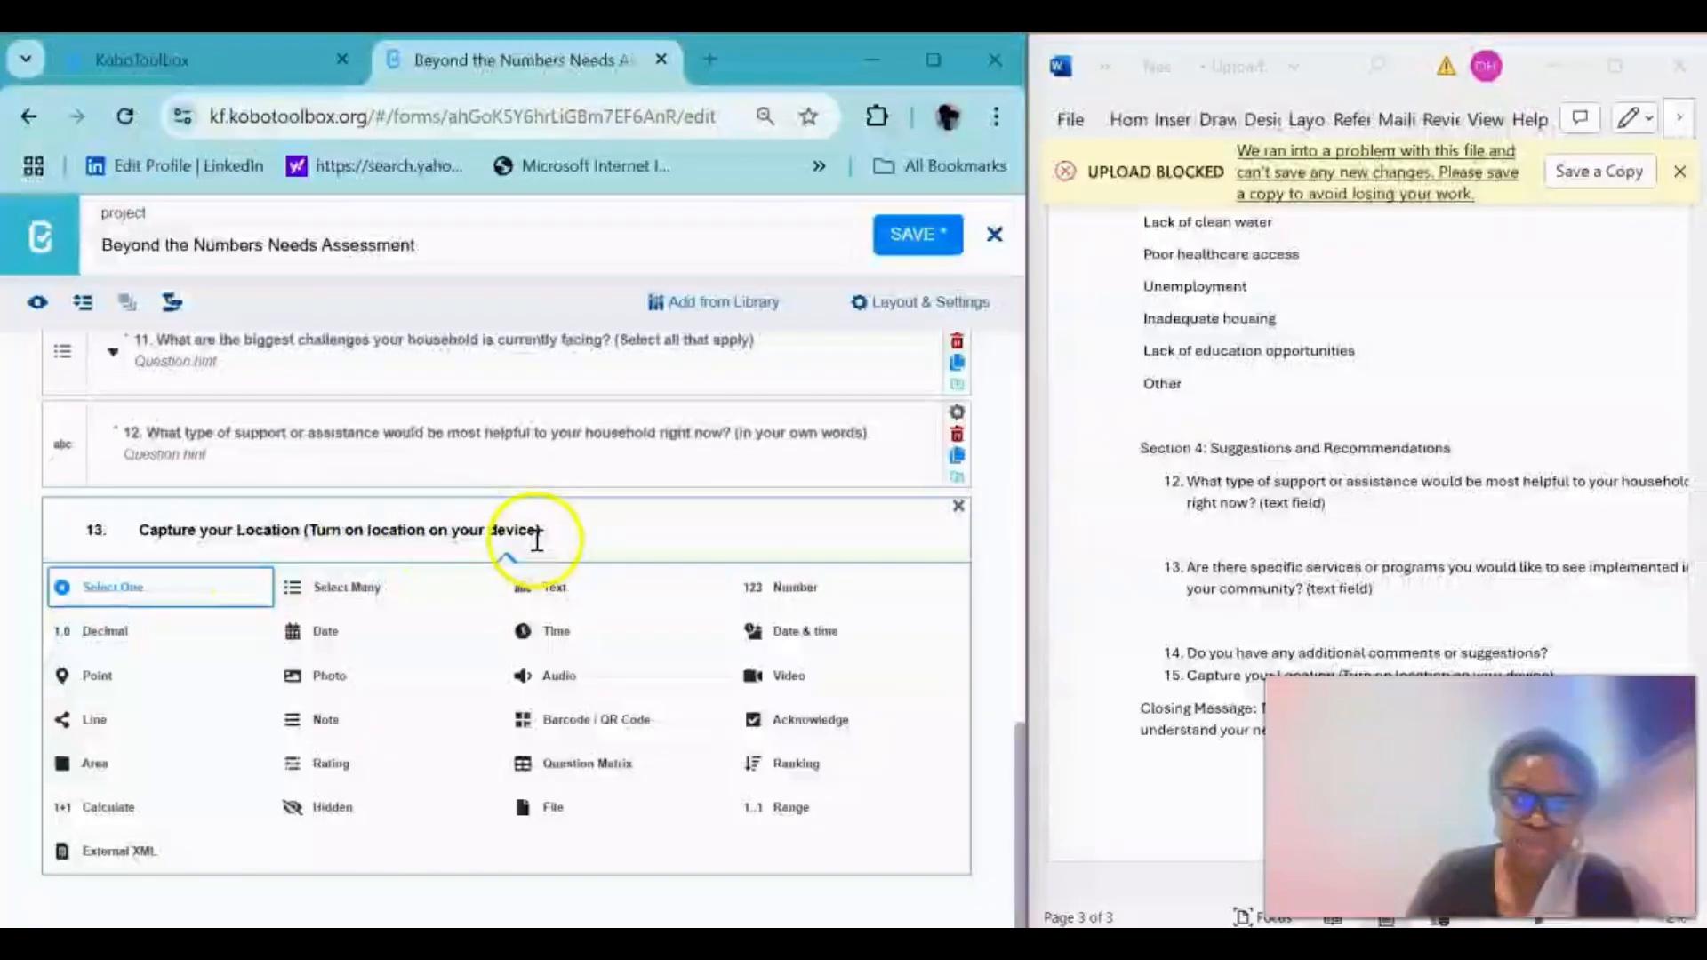
- Add "Capture your Location (Turn on location on your device)" as a Point question and open its settings
click(98, 676)
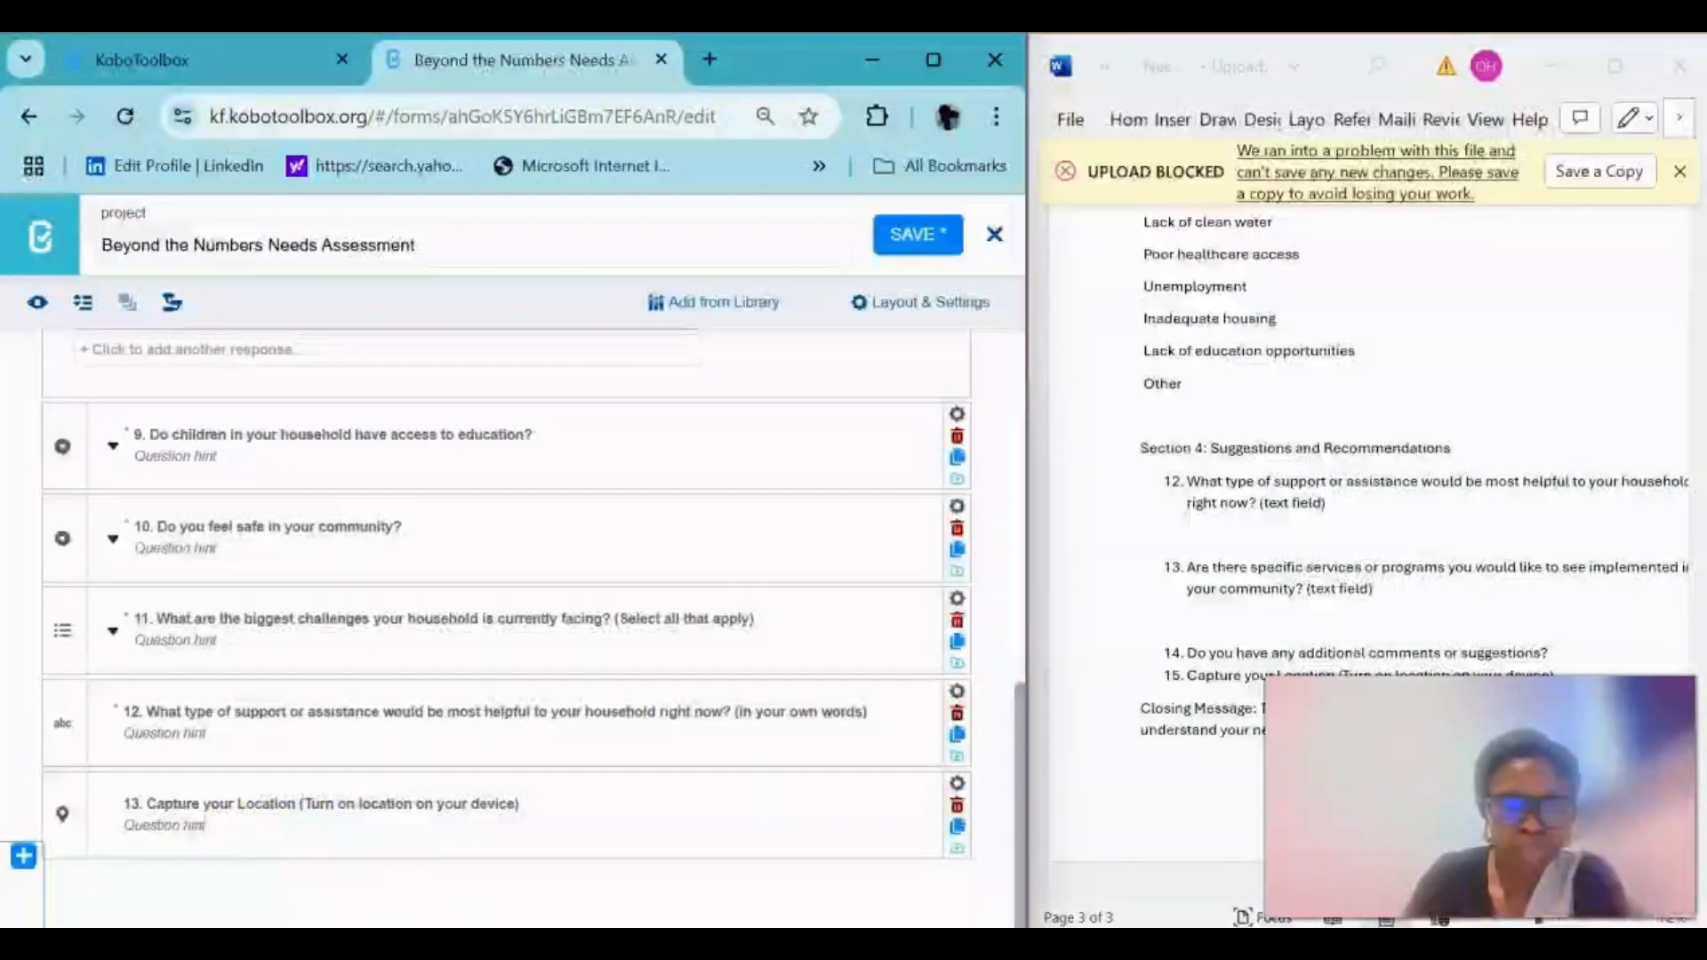
click(961, 789)
scroll(596, 756, down, 5)
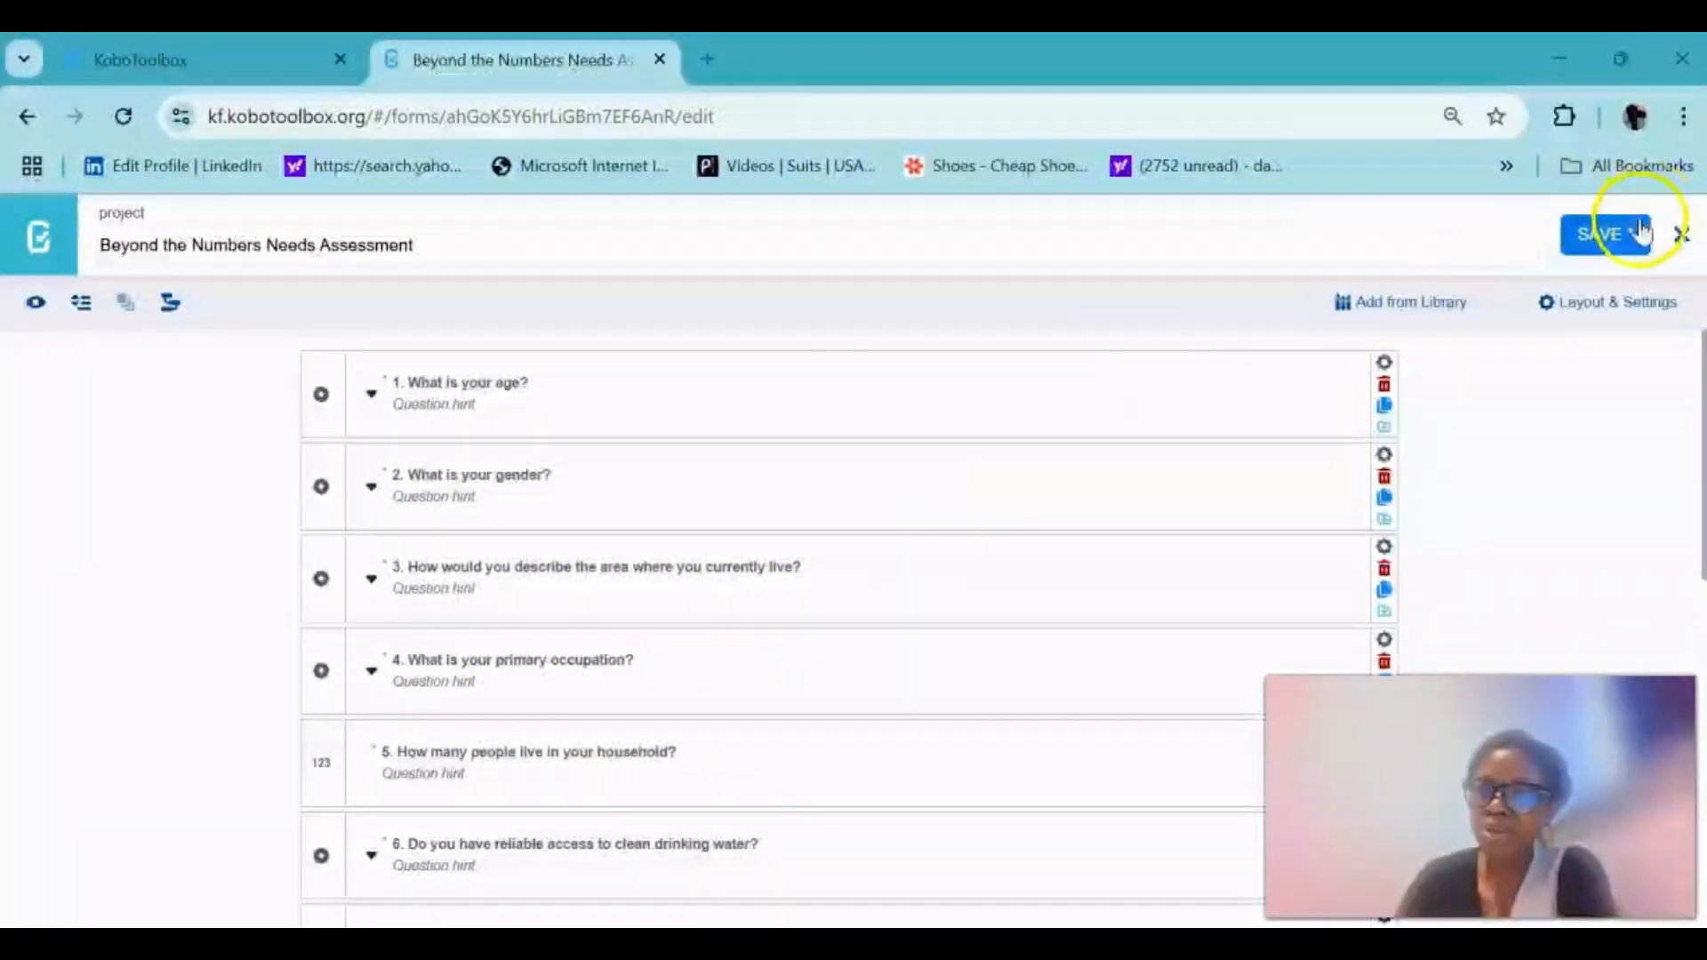
- Save the form, return to the project list, and review the summary of the Beyond the Numbers Needs Assessment project
click(1617, 249)
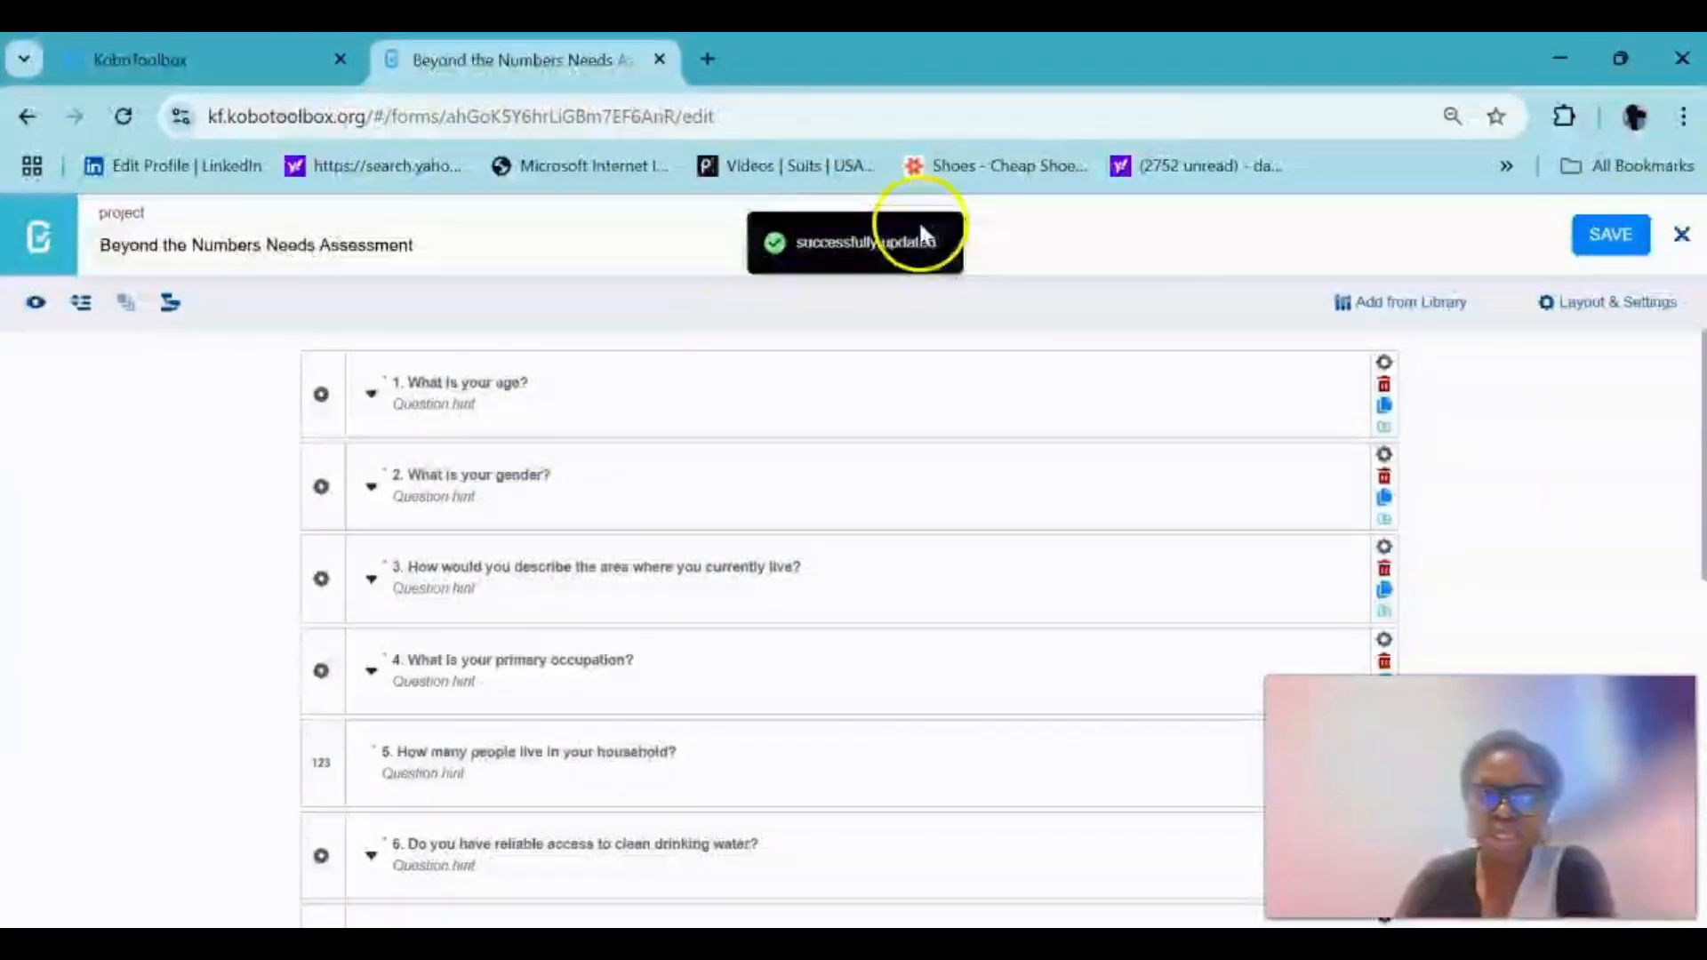
click(33, 254)
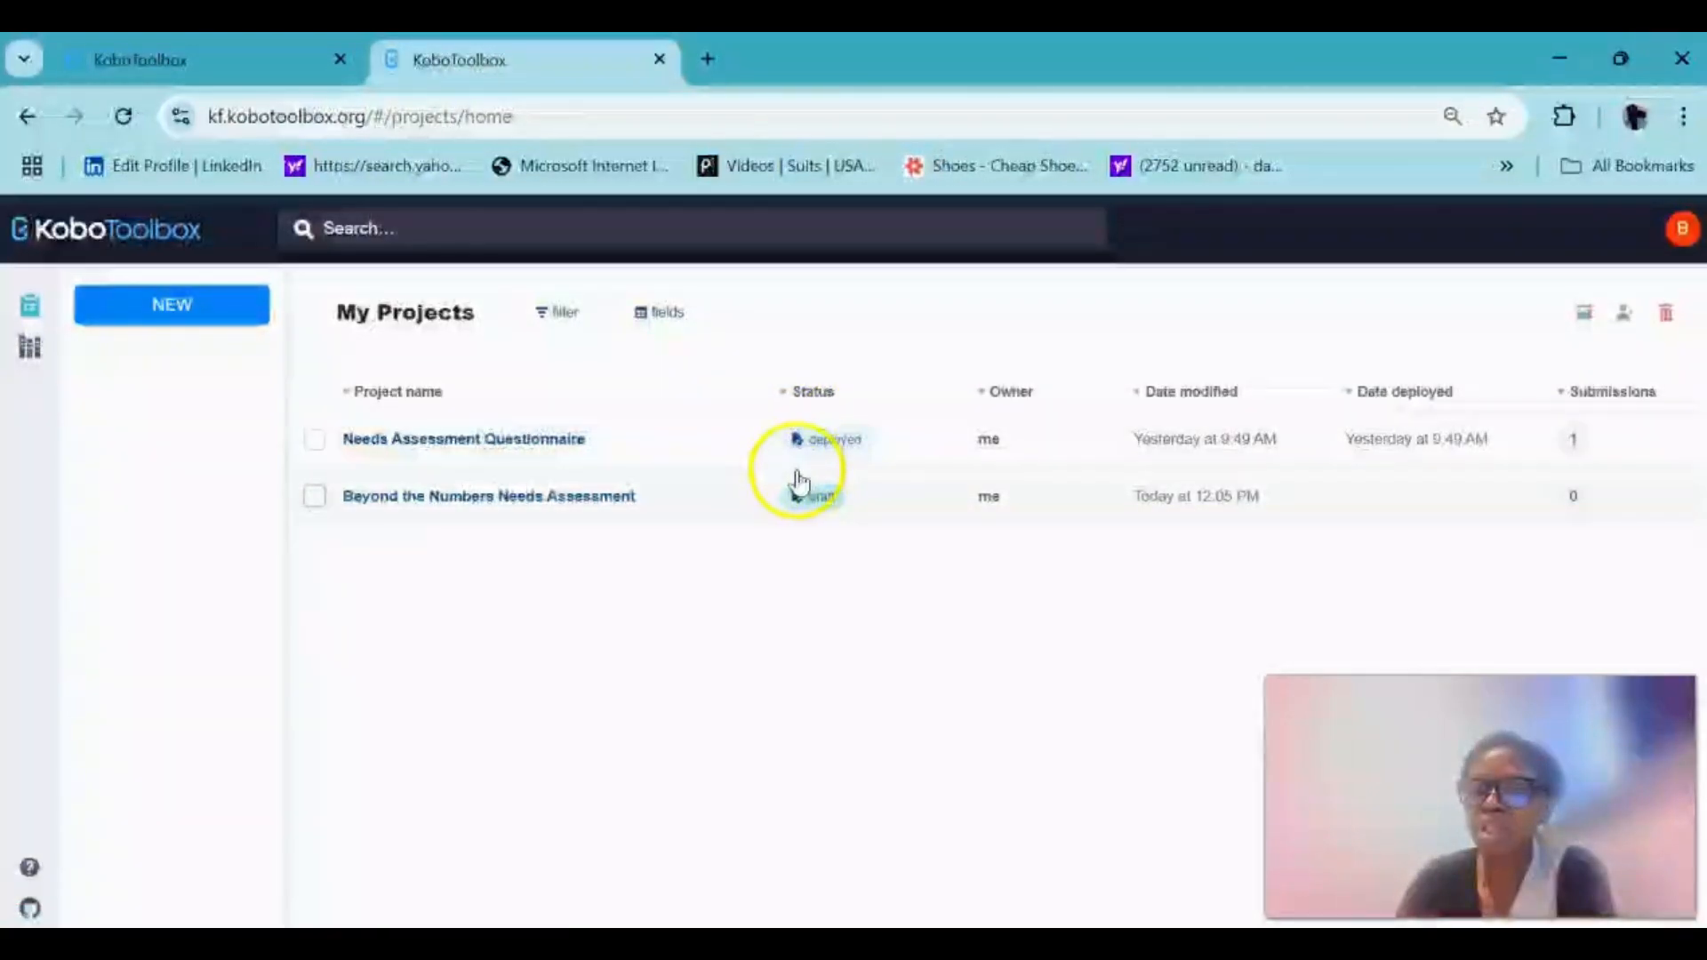
click(440, 509)
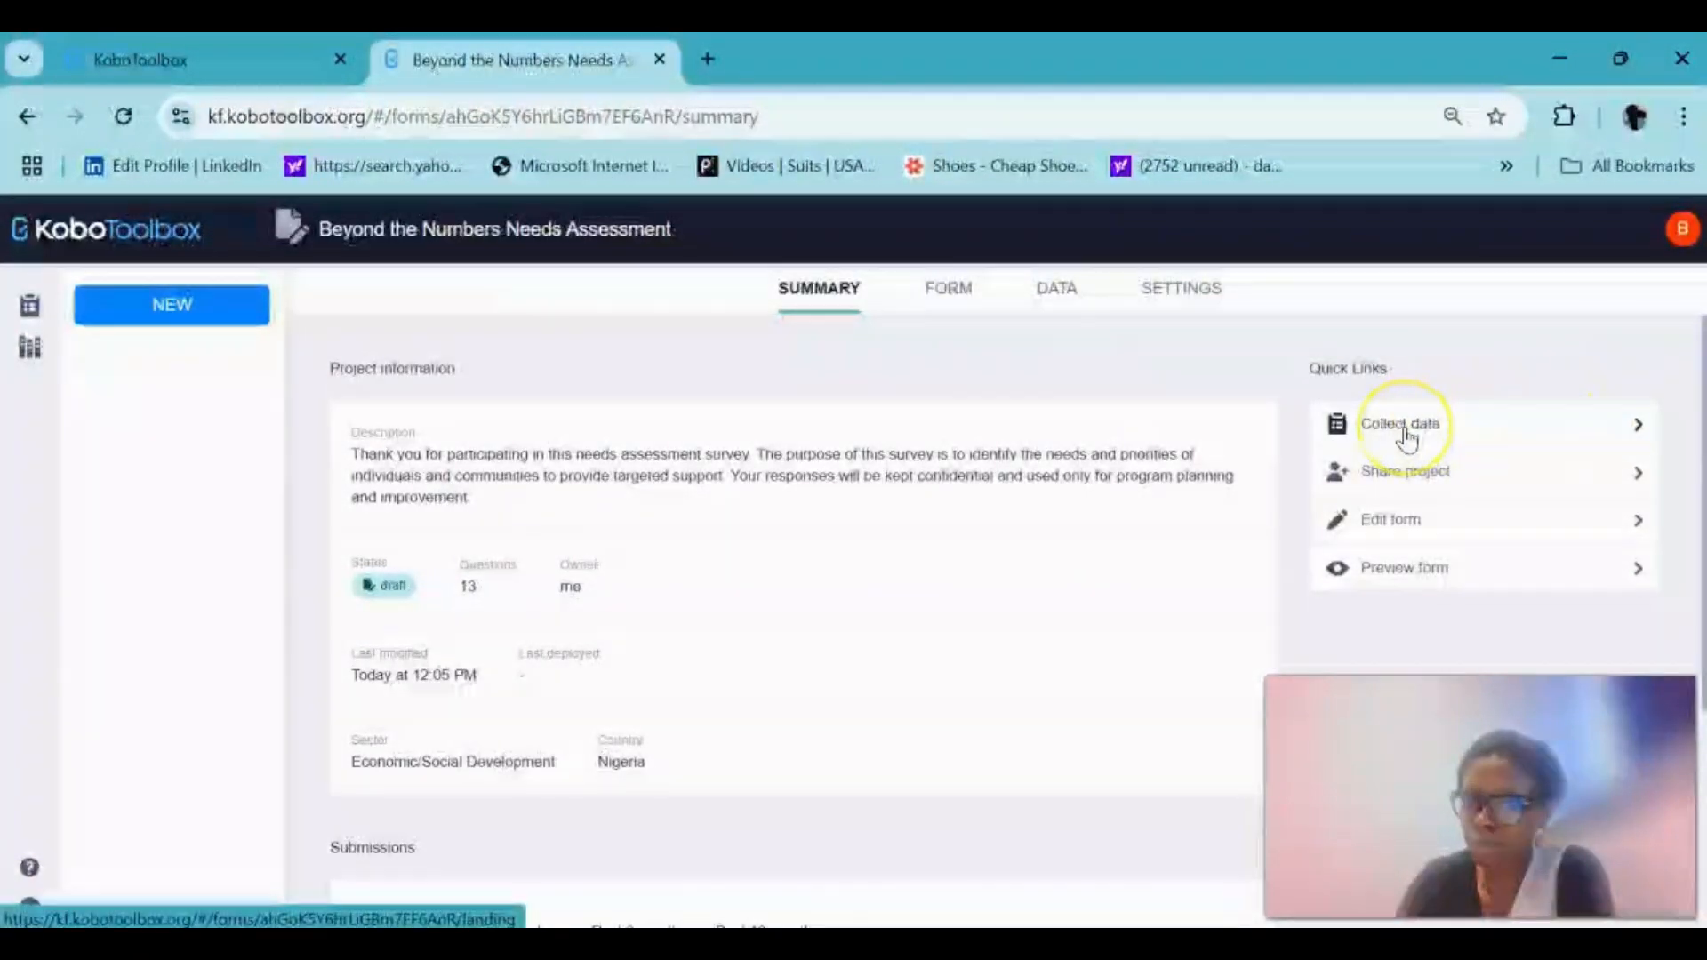
scroll(861, 663, down, 4)
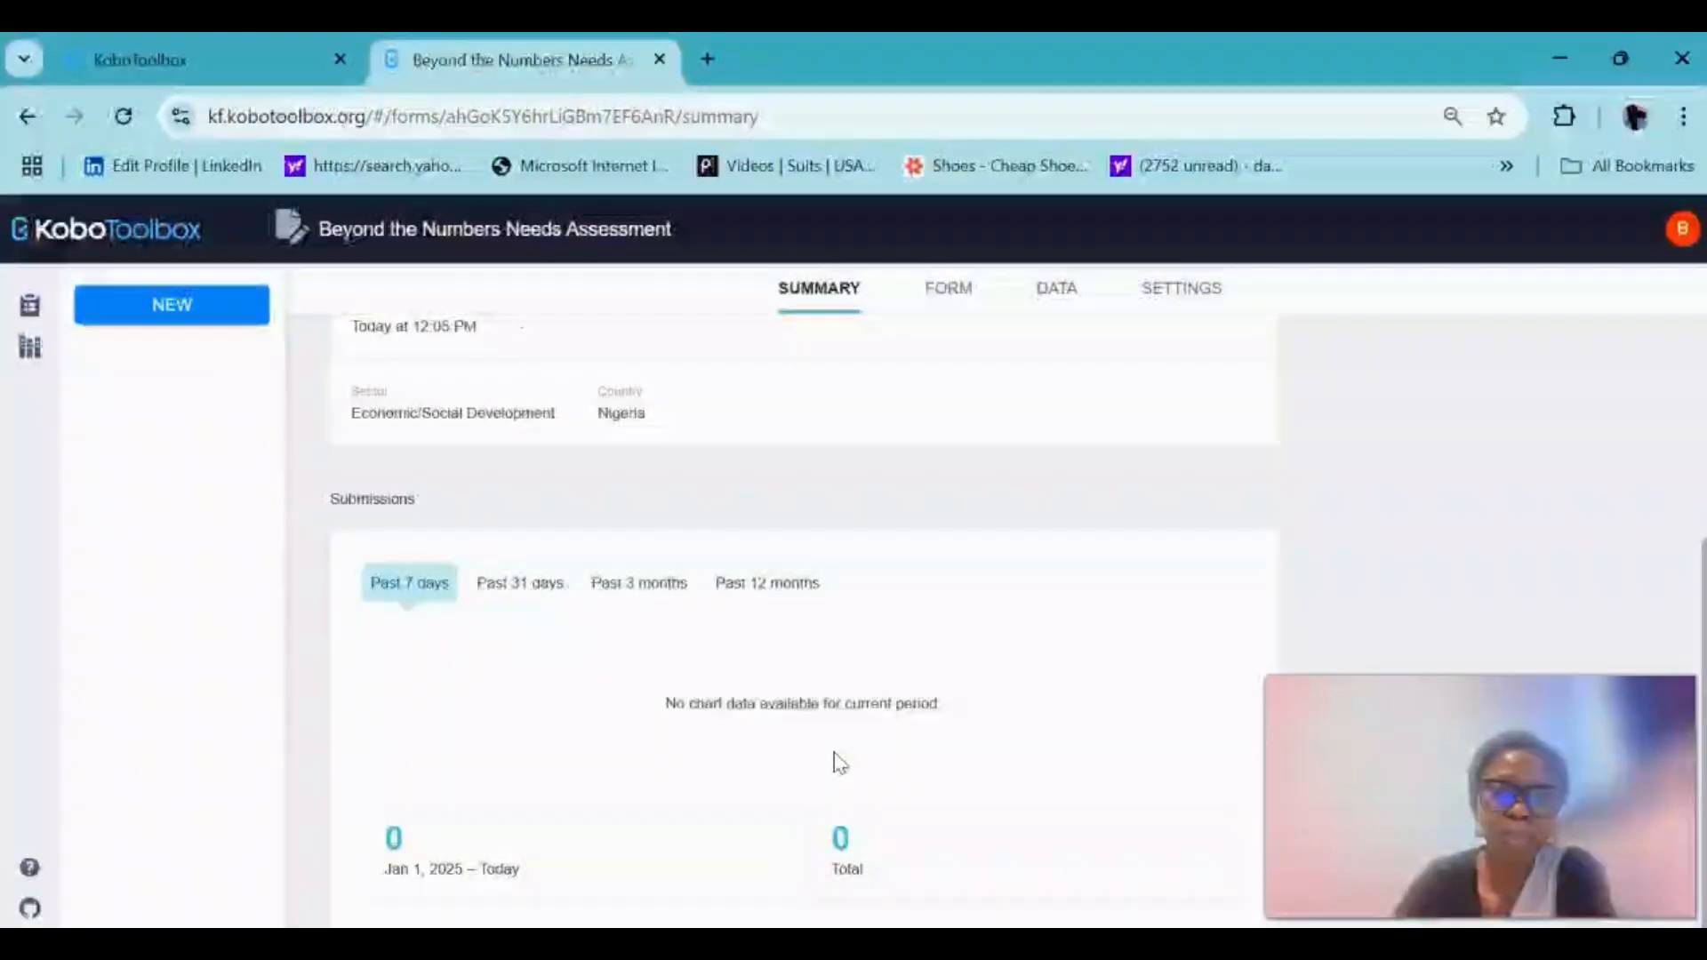
scroll(925, 685, up, 4)
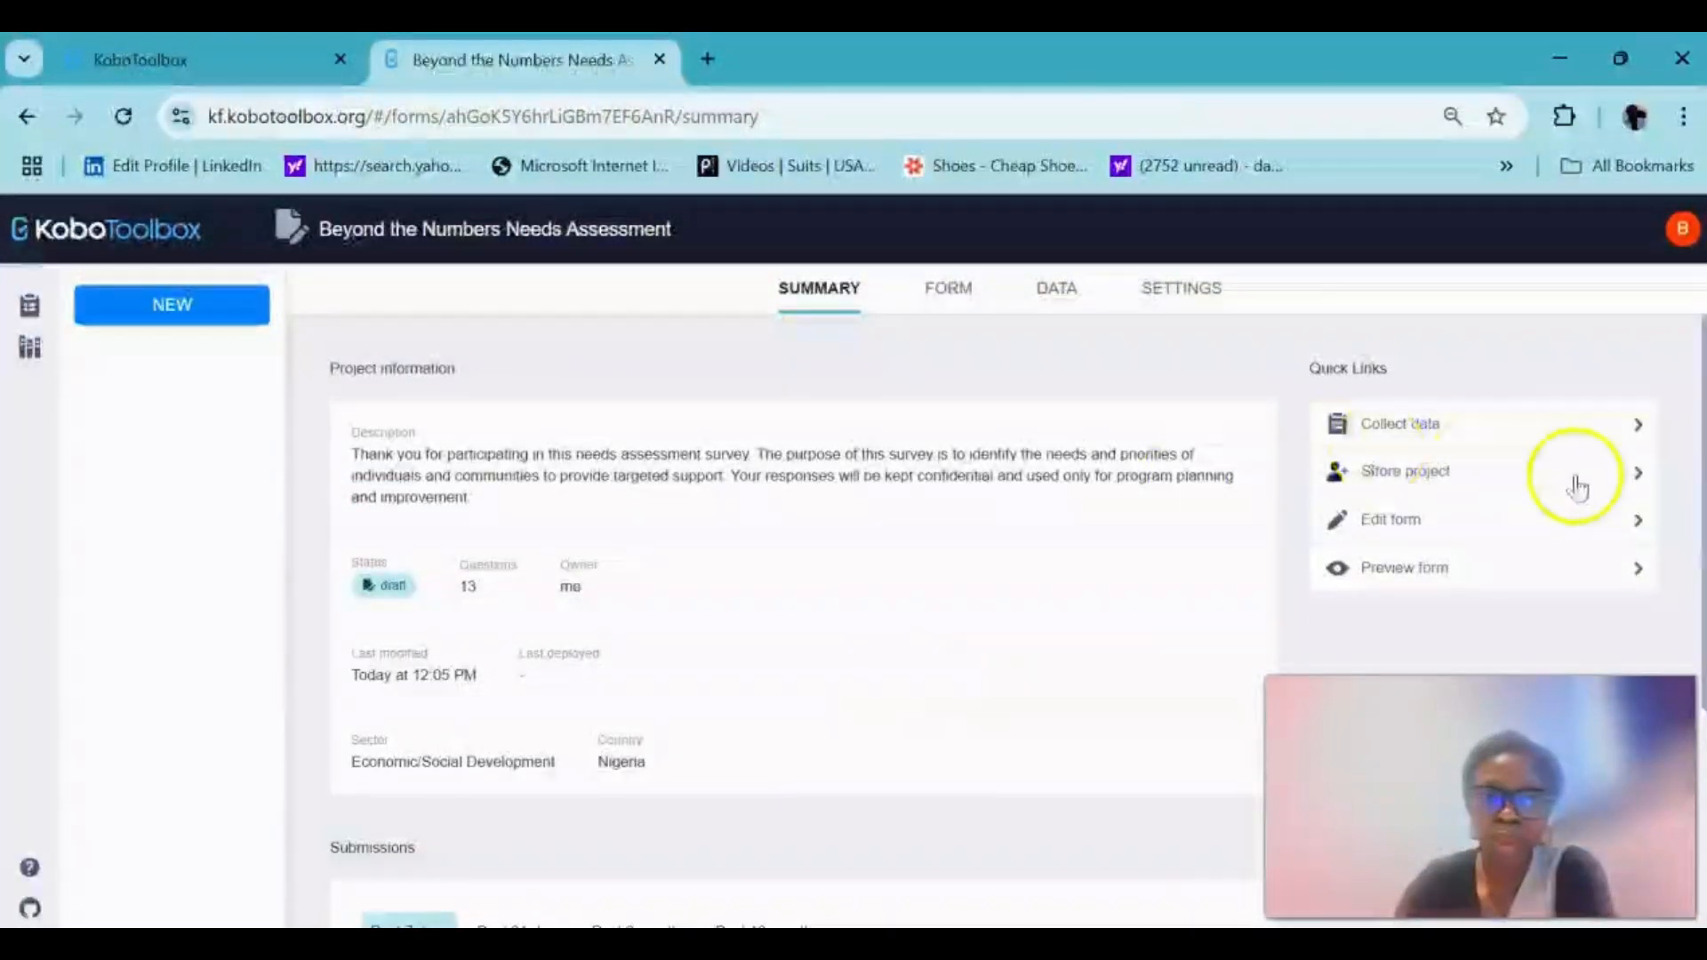
- Deploy the form for data collection and allow submissions without a username and password
click(1398, 427)
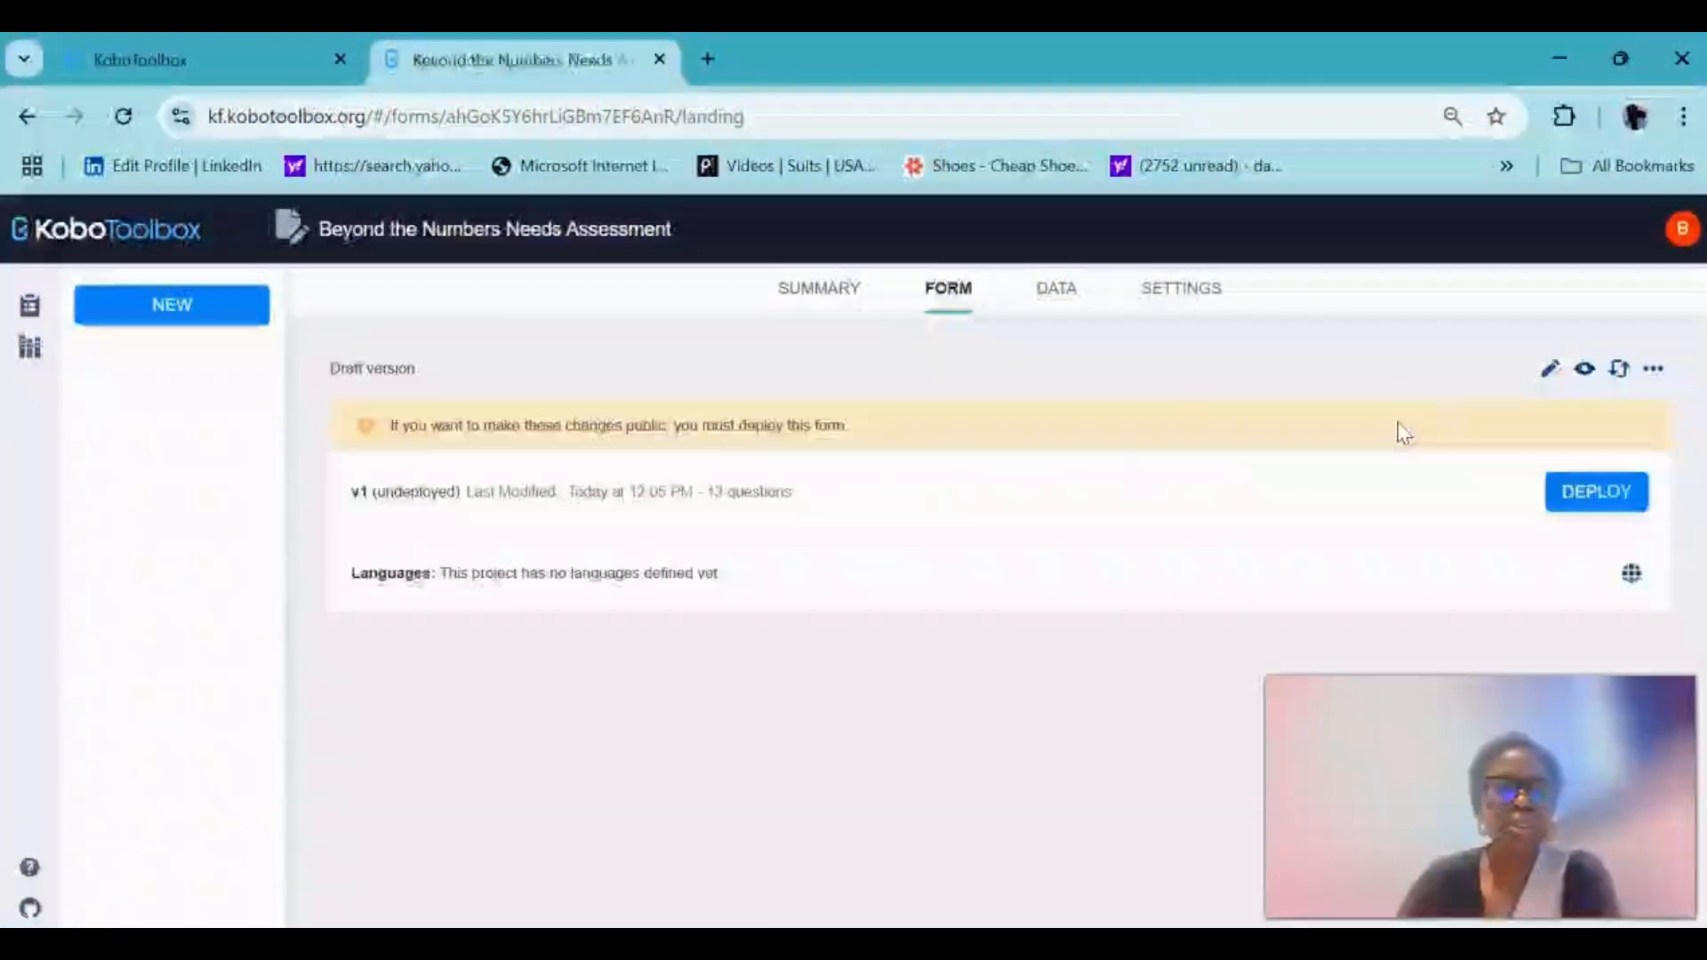
click(1612, 510)
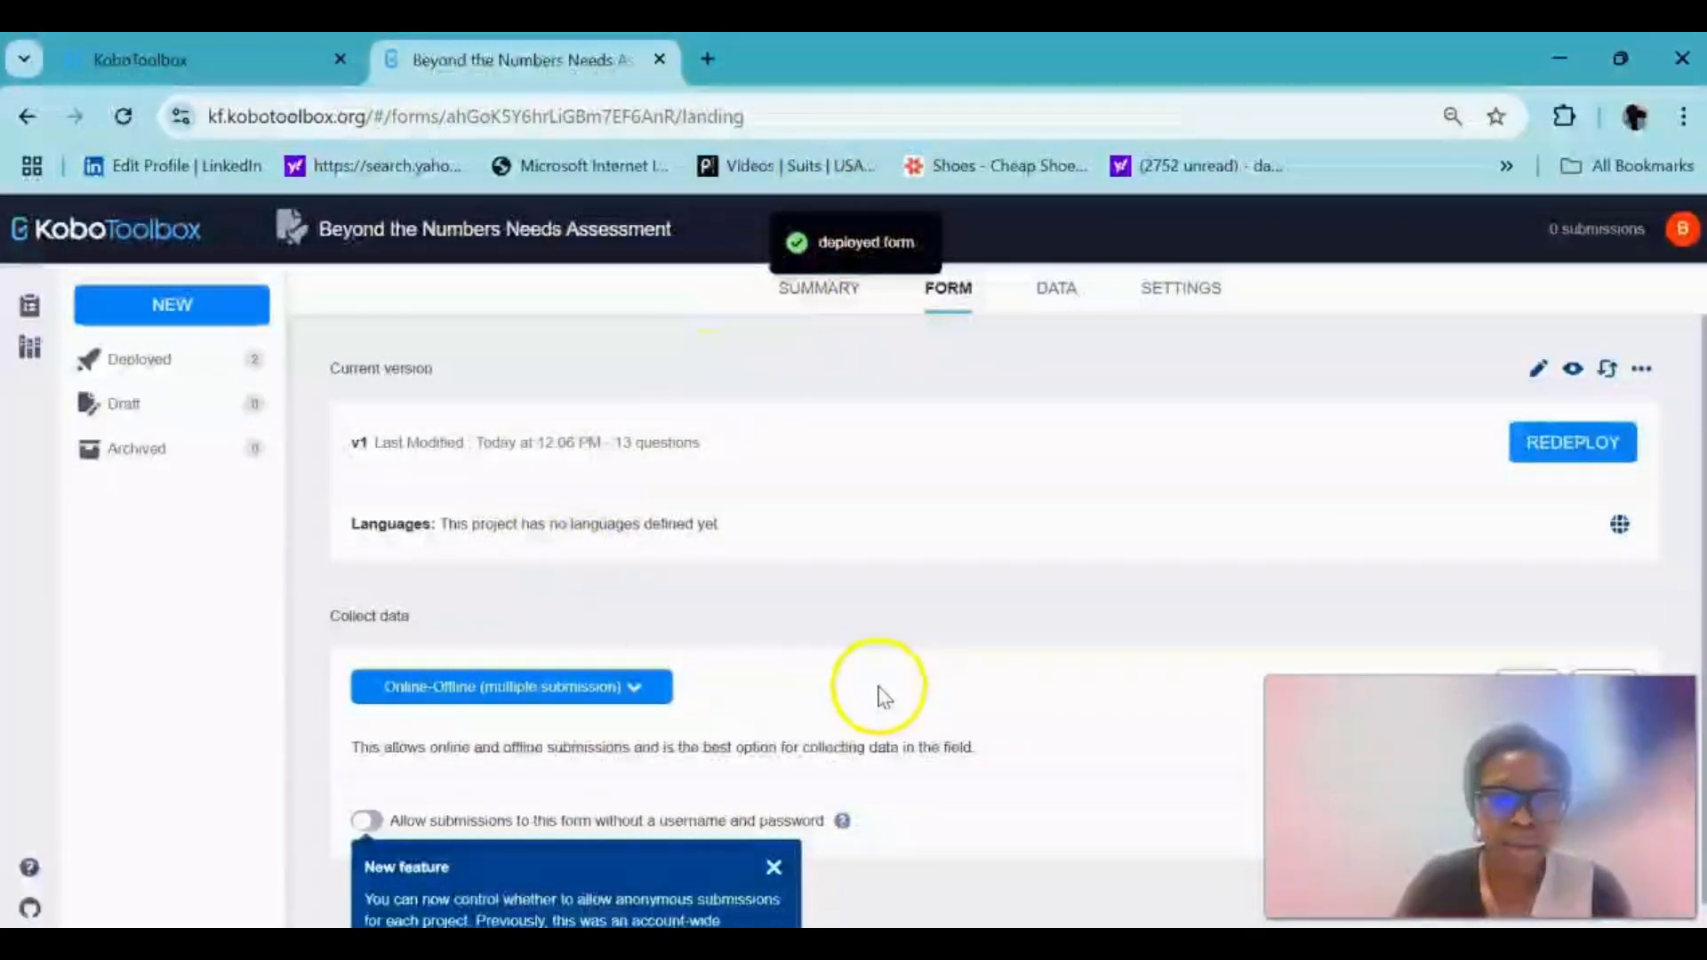
scroll(997, 769, down, 1)
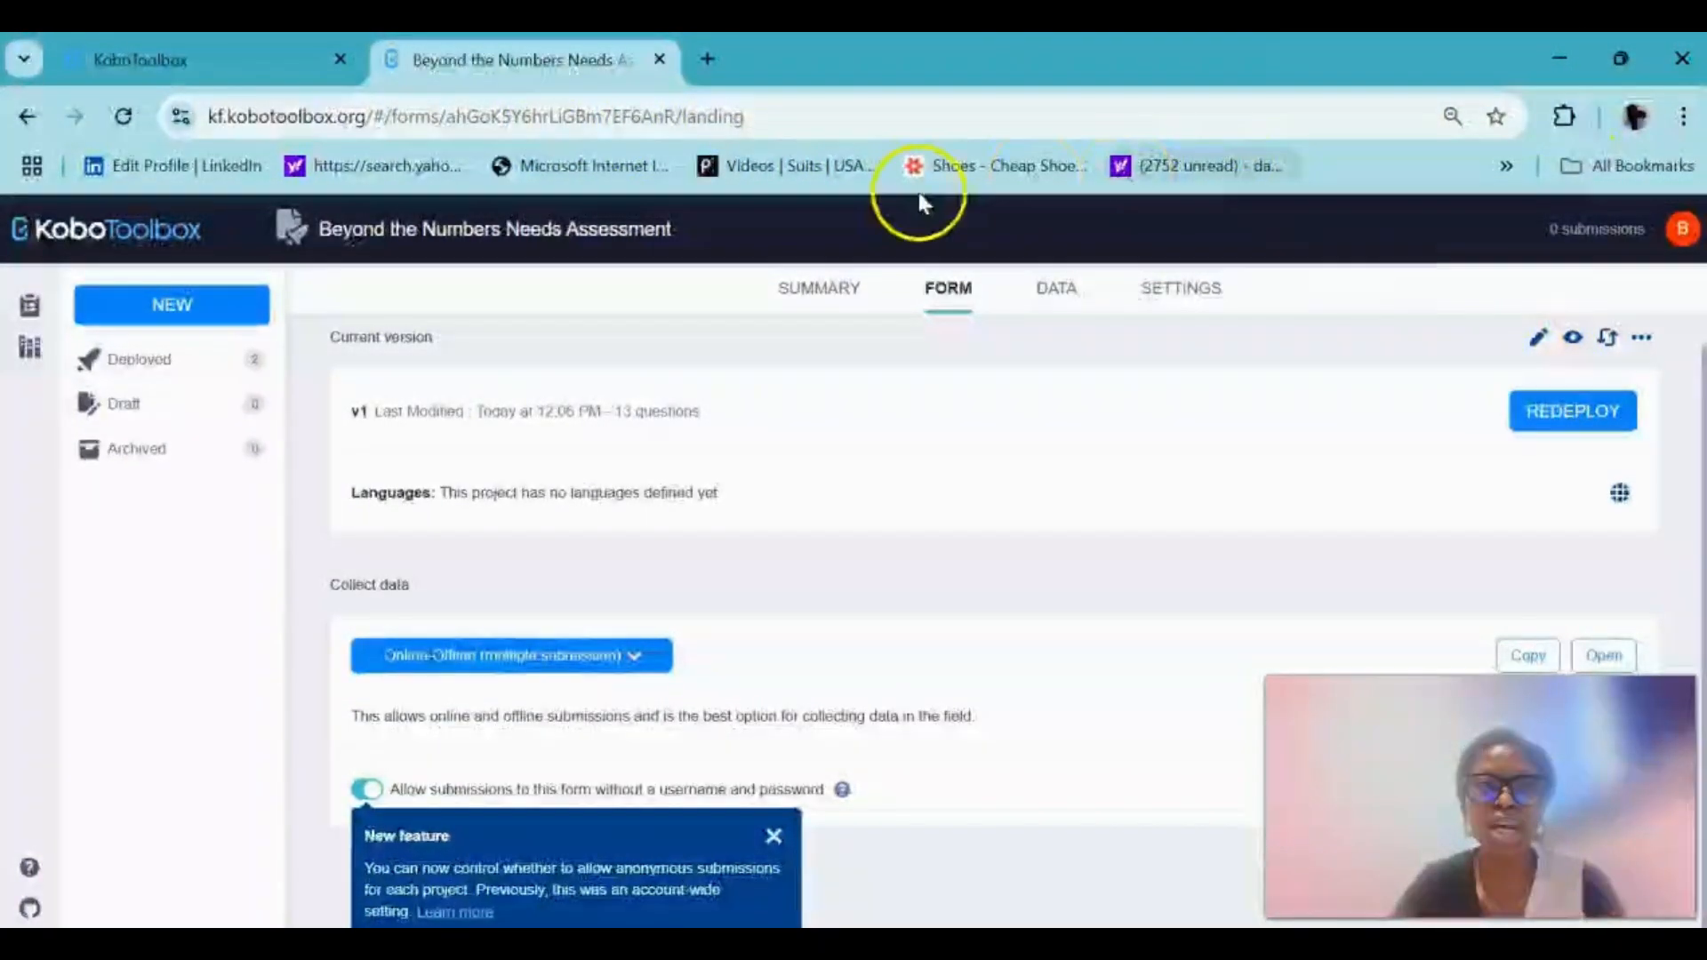
click(221, 61)
click(515, 115)
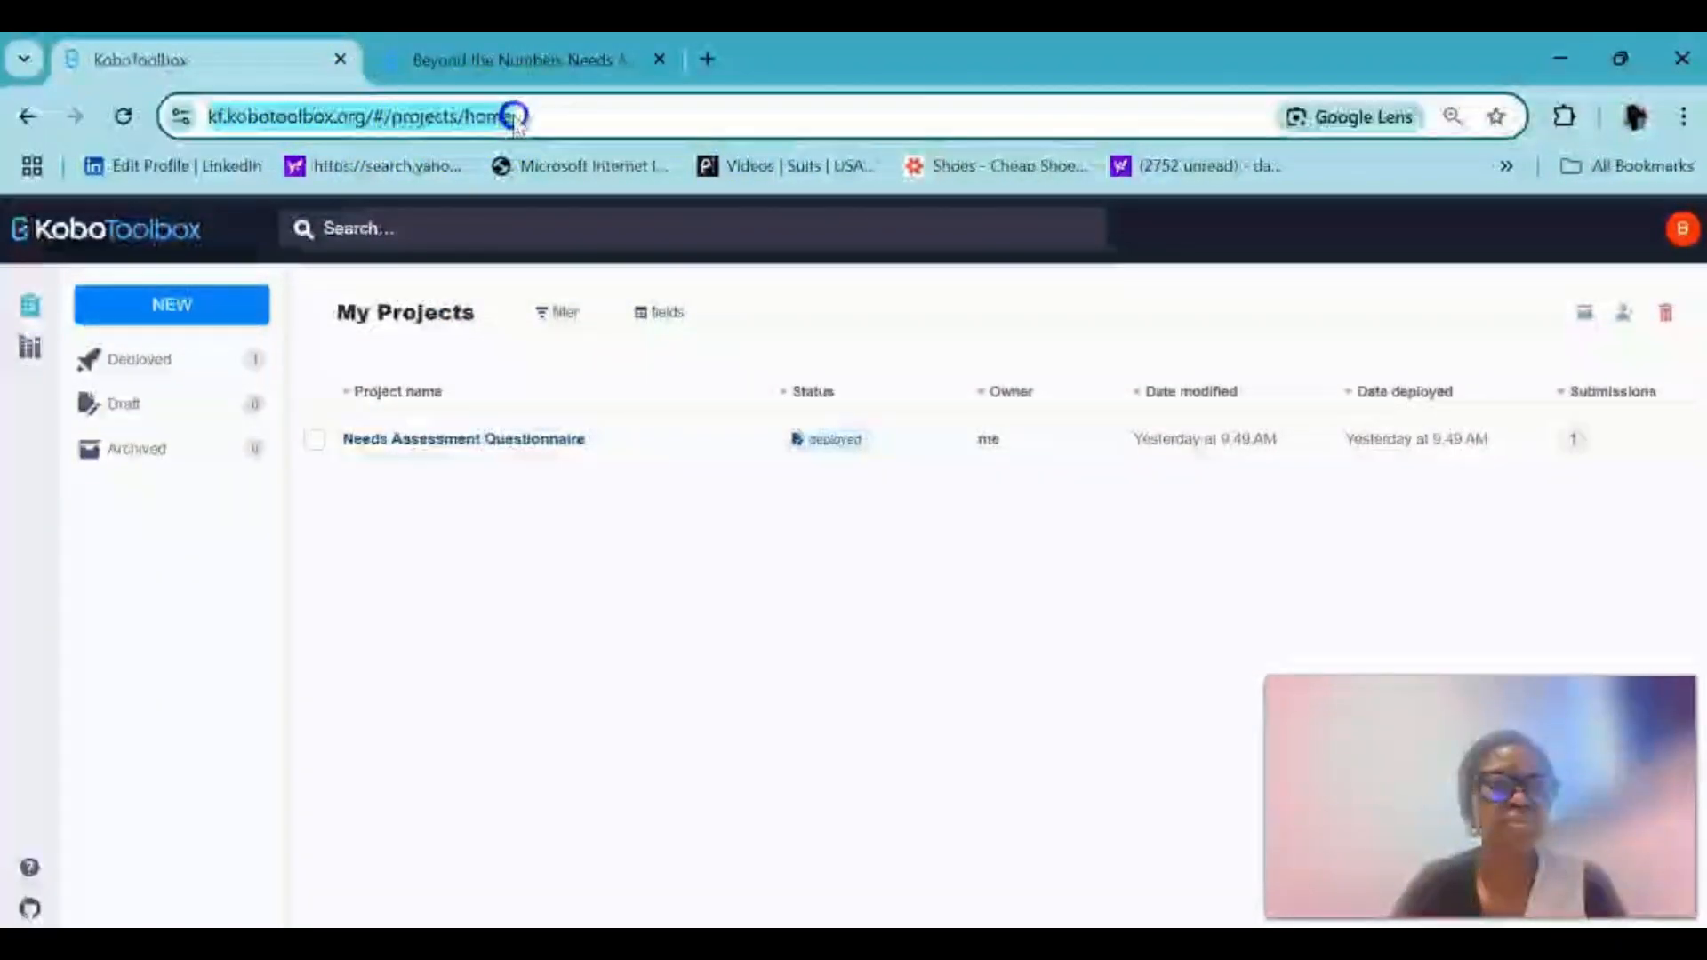
text(https://ee.kobotoolbox.org/x/xGPD9tMu)
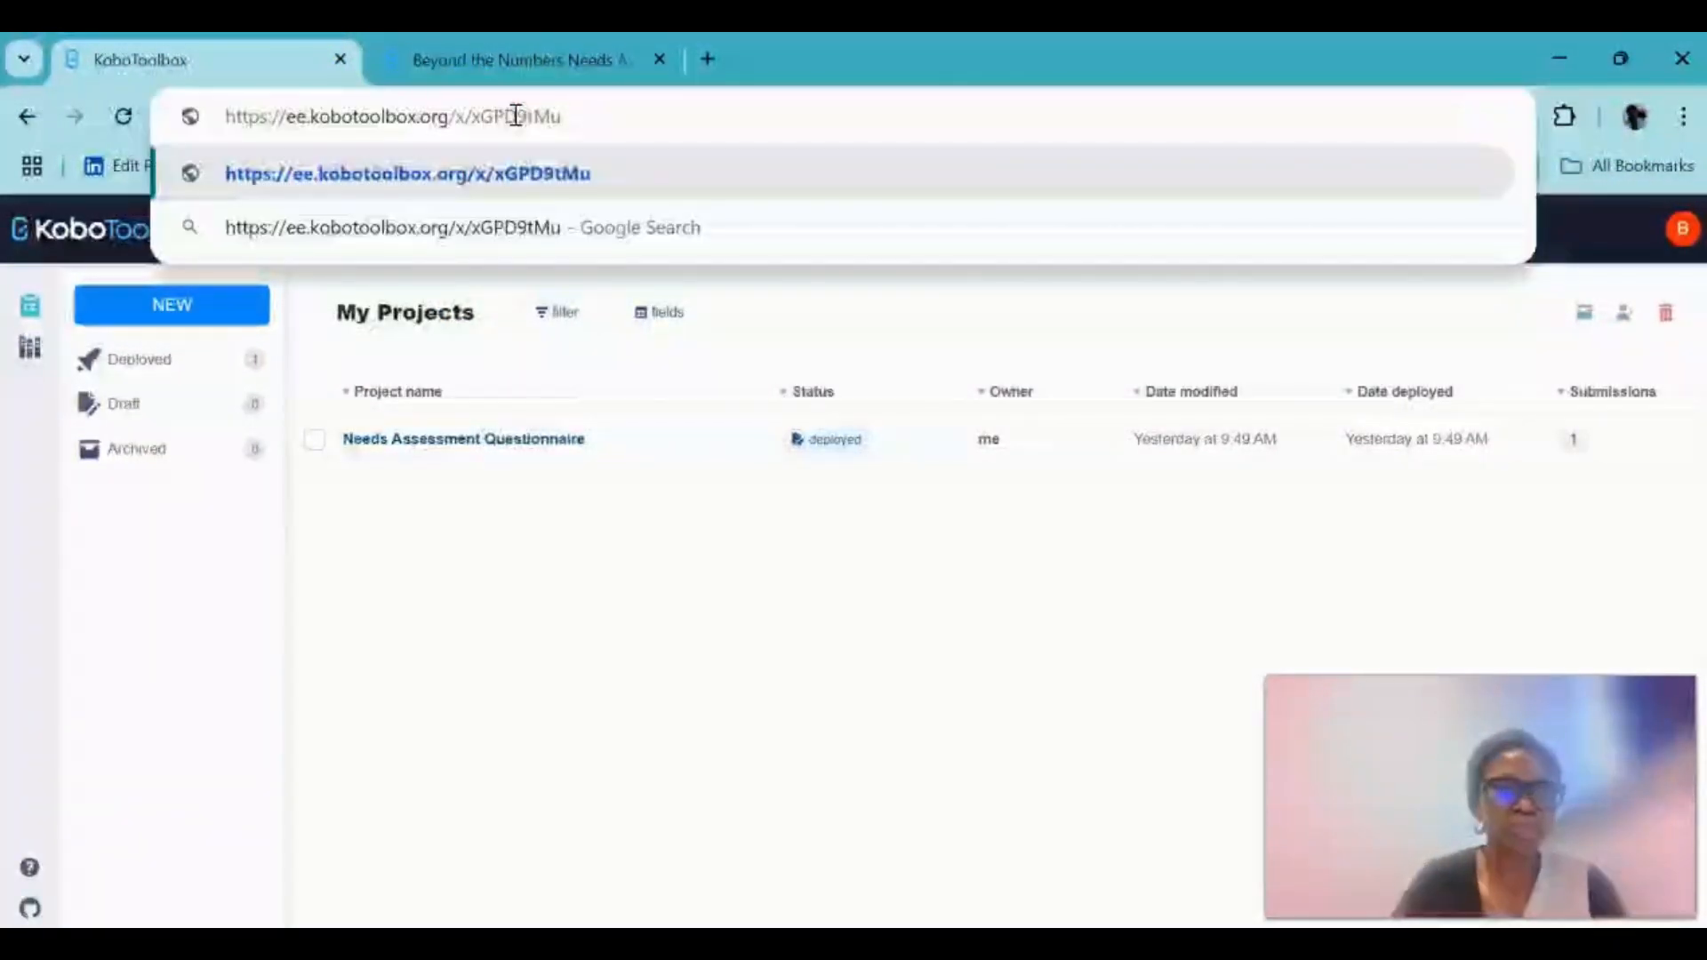
key(Return)
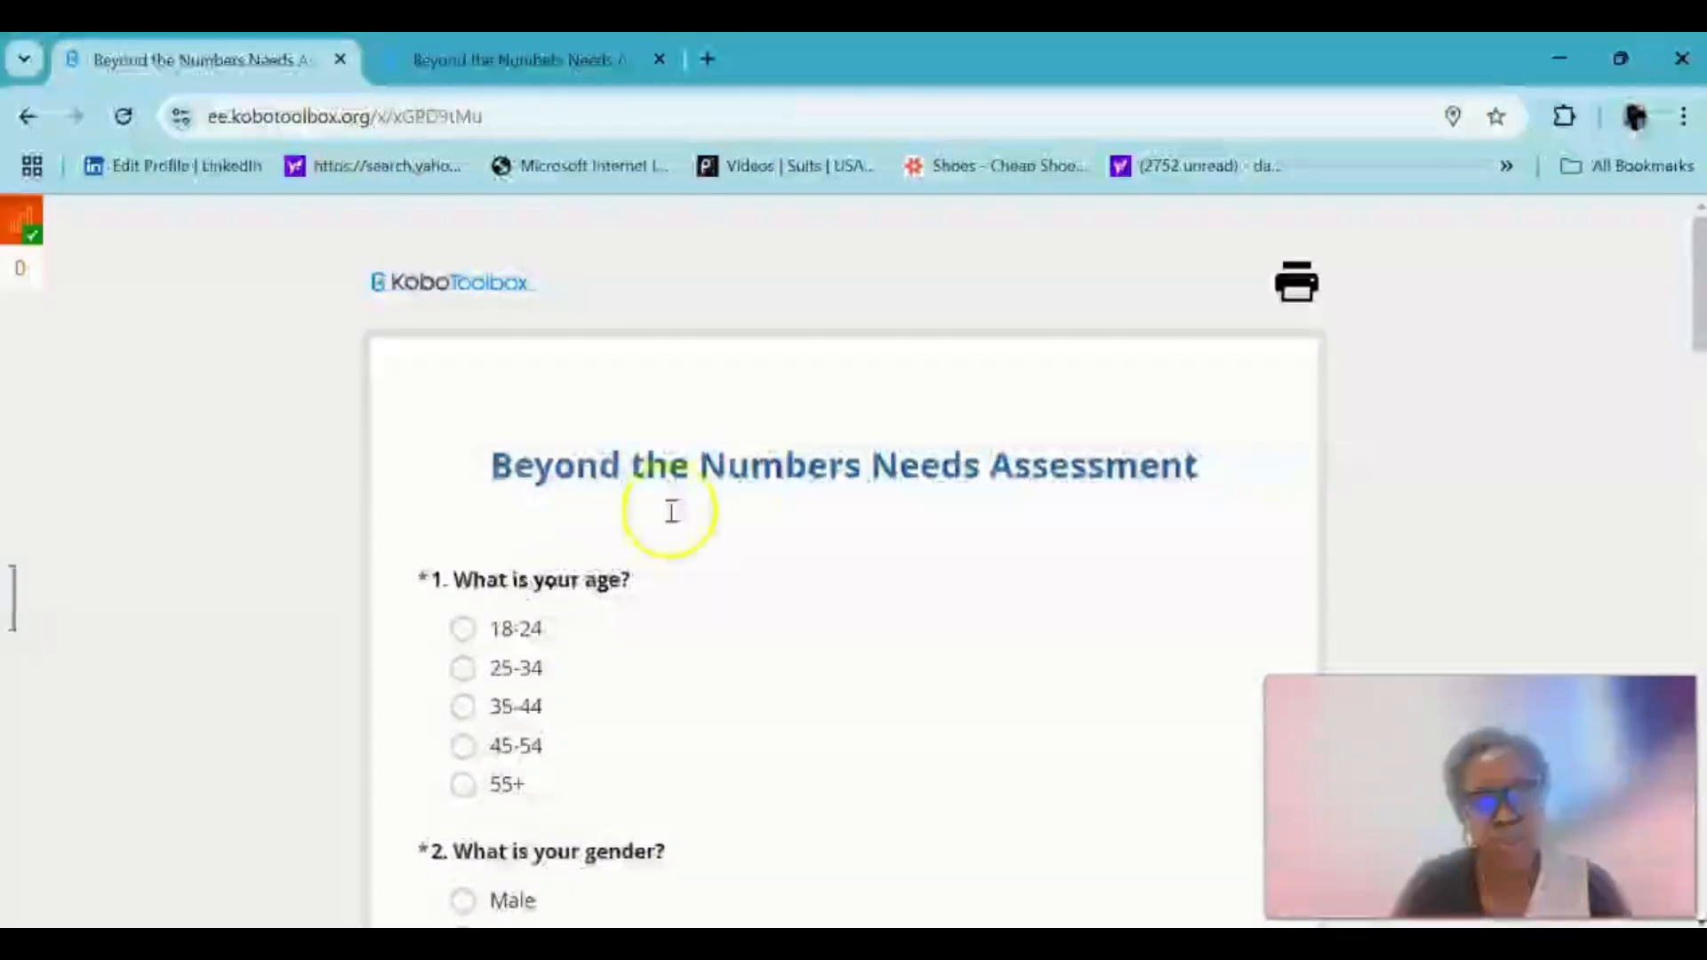
- Answer the first four survey questions with age 25-34, gender Male, area Urban and primary occupation Teacher
click(511, 668)
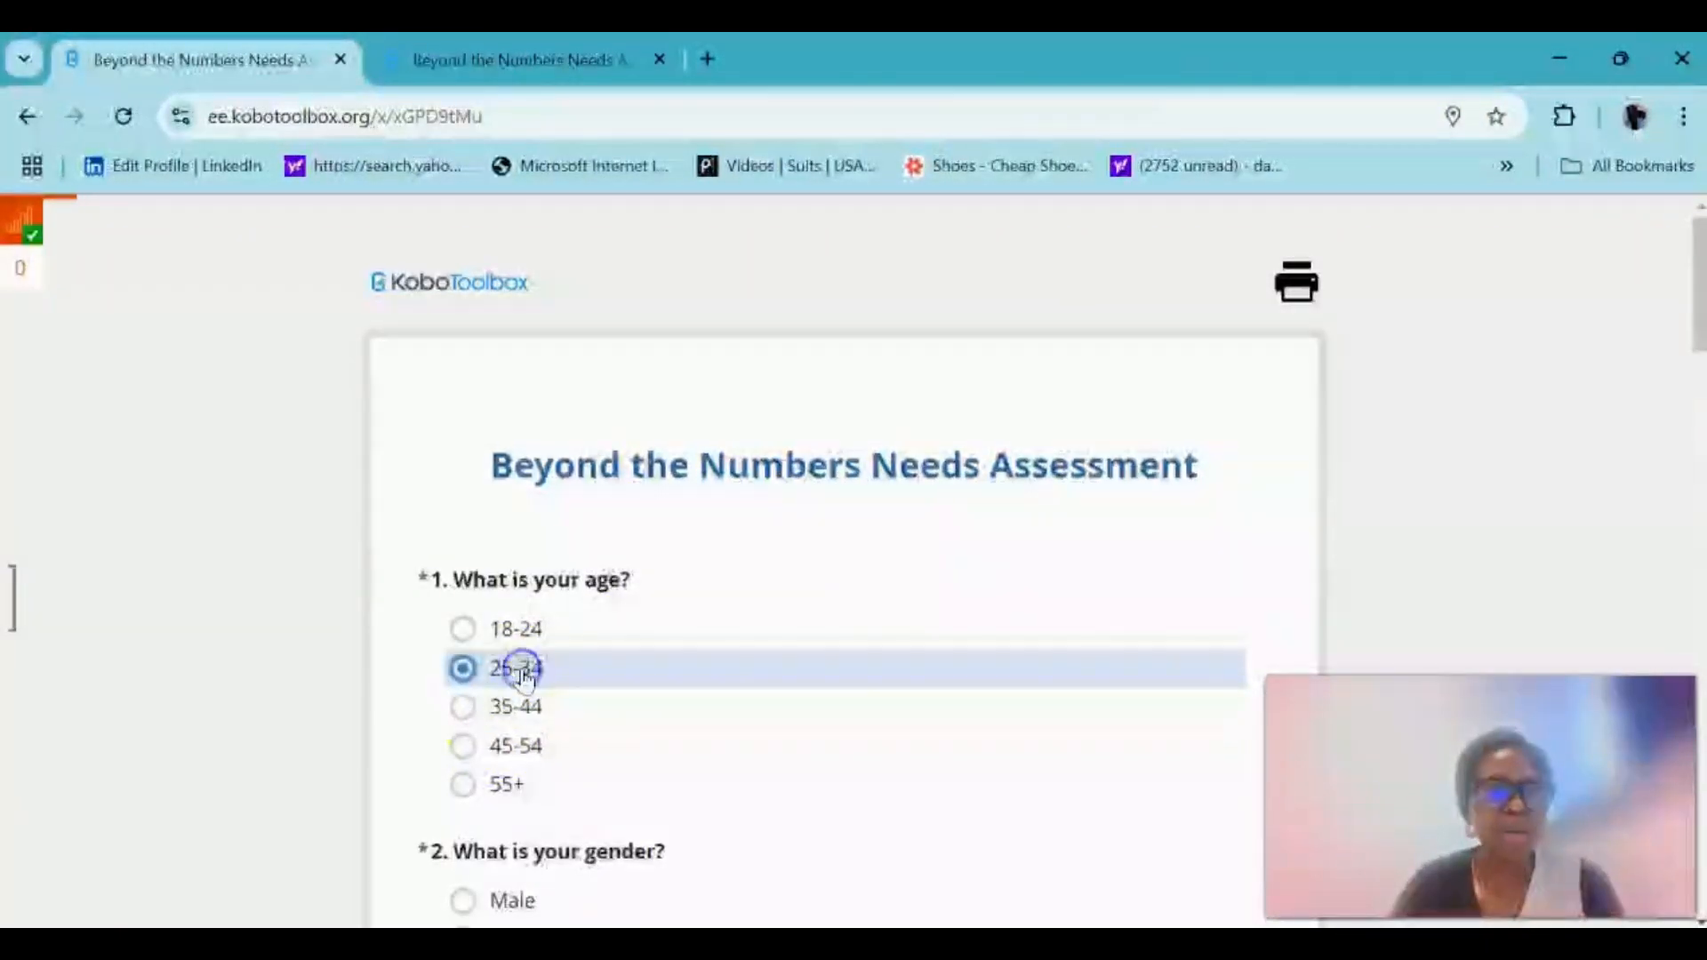
scroll(653, 734, down, 4)
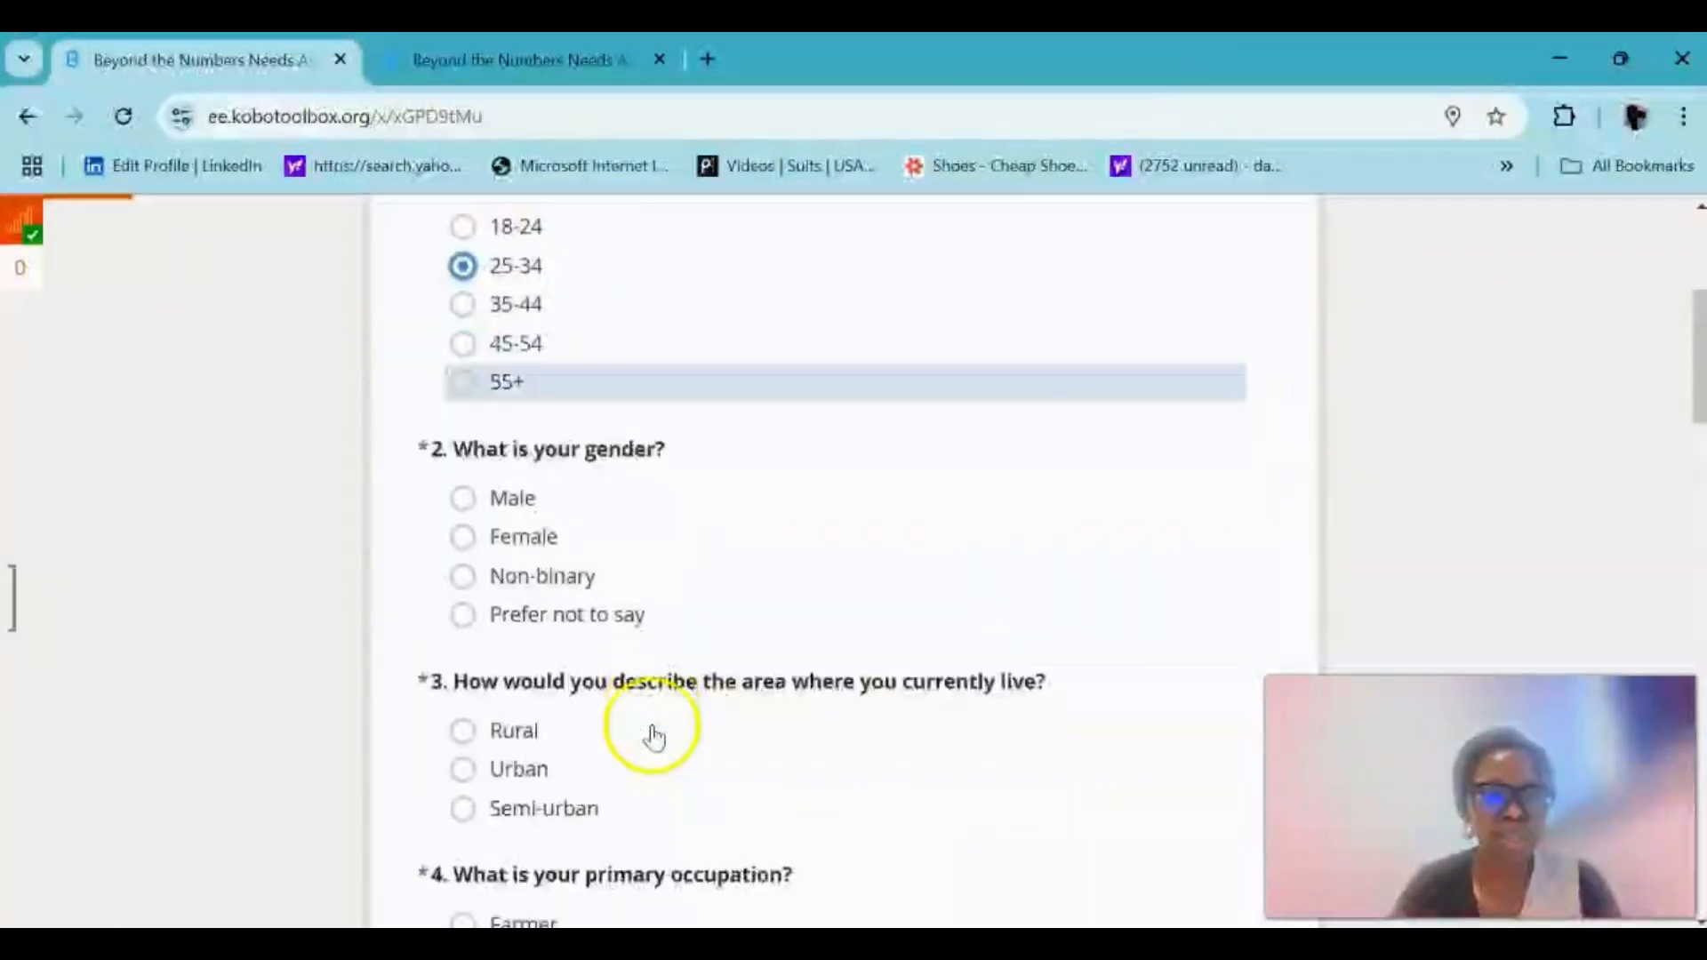
click(526, 497)
scroll(590, 755, down, 2)
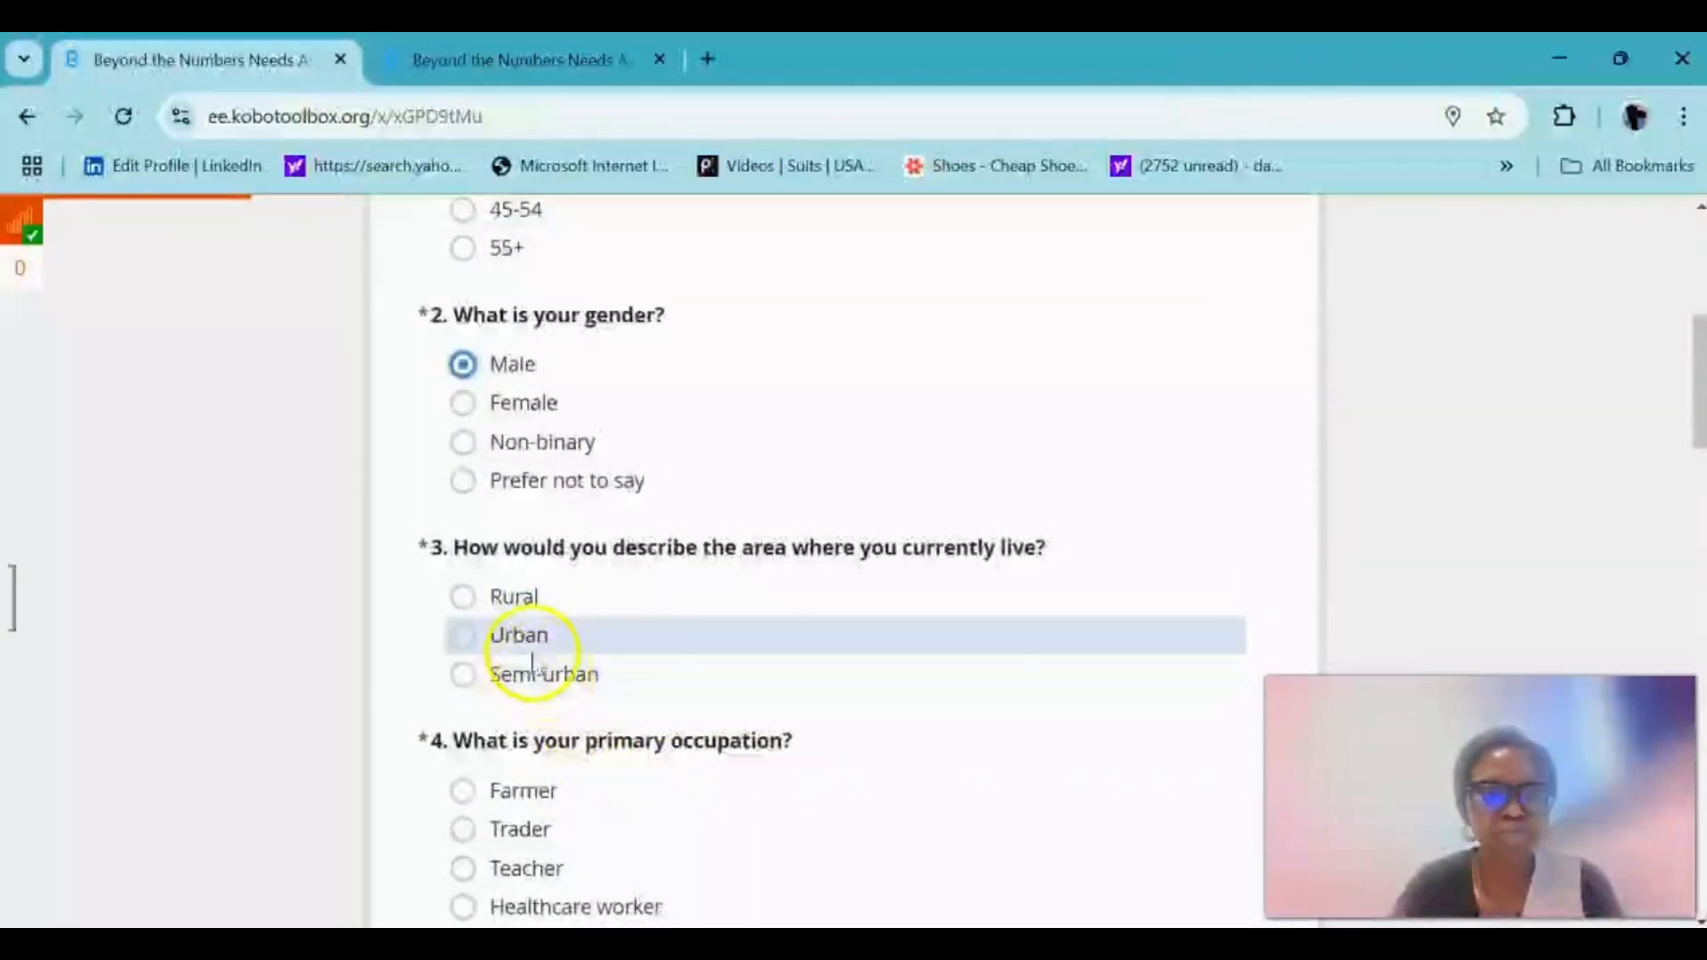
click(524, 634)
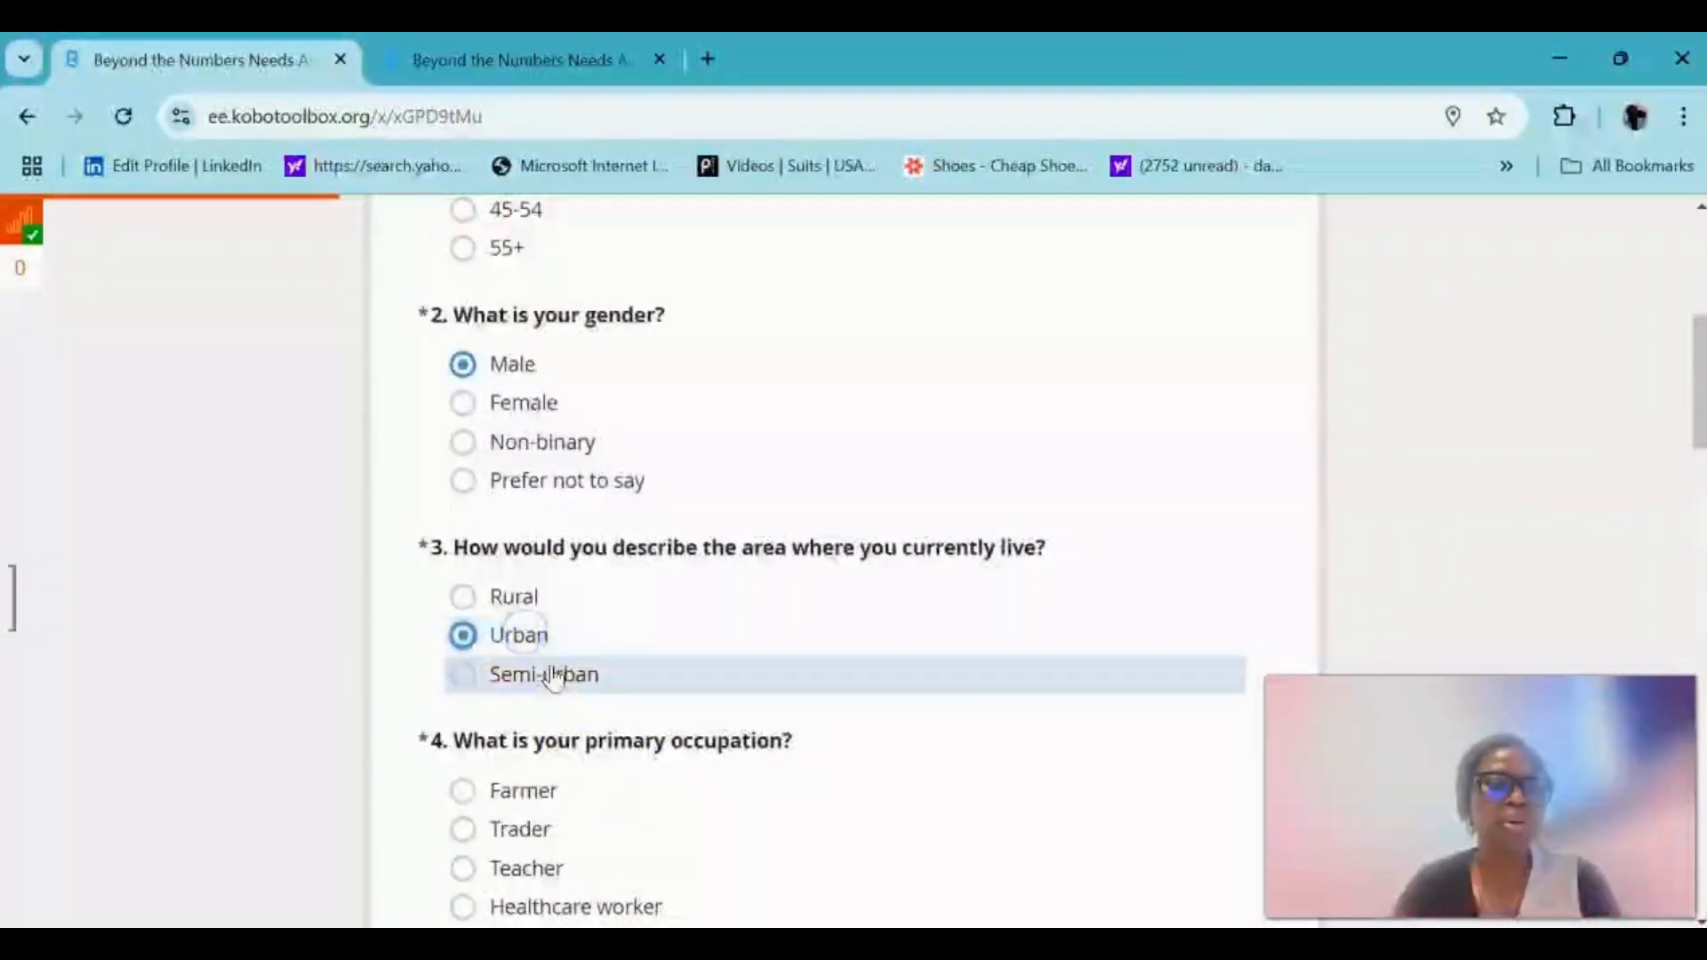
scroll(665, 665, down, 5)
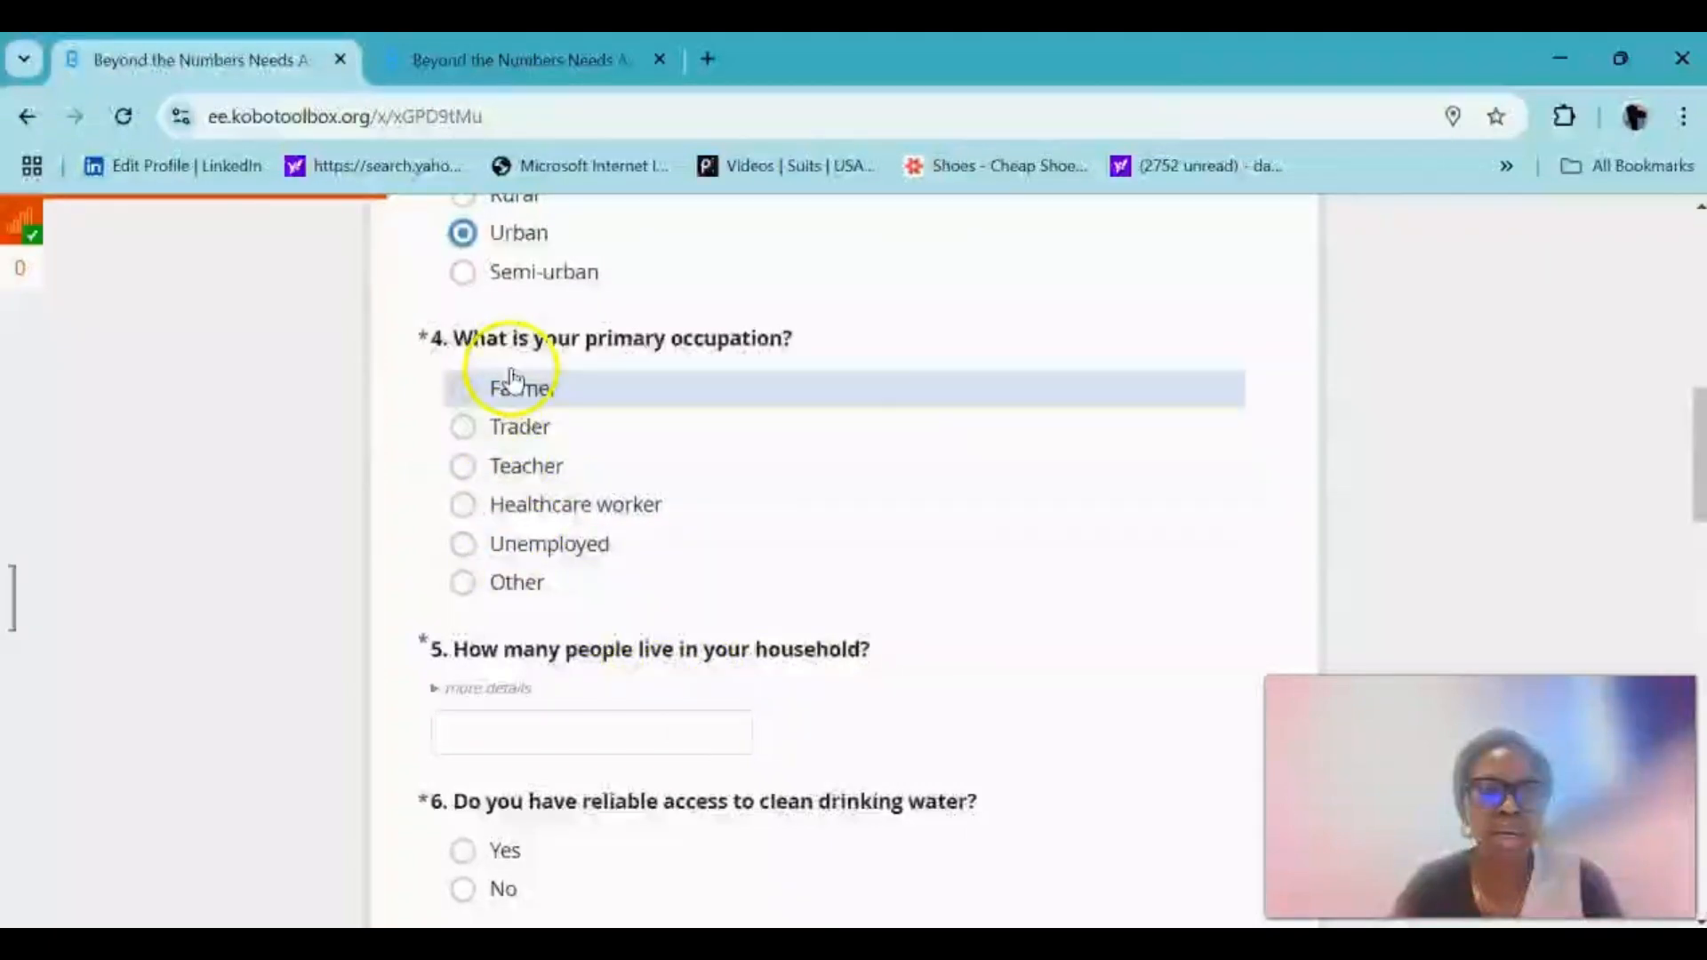
click(513, 469)
scroll(629, 579, down, 3)
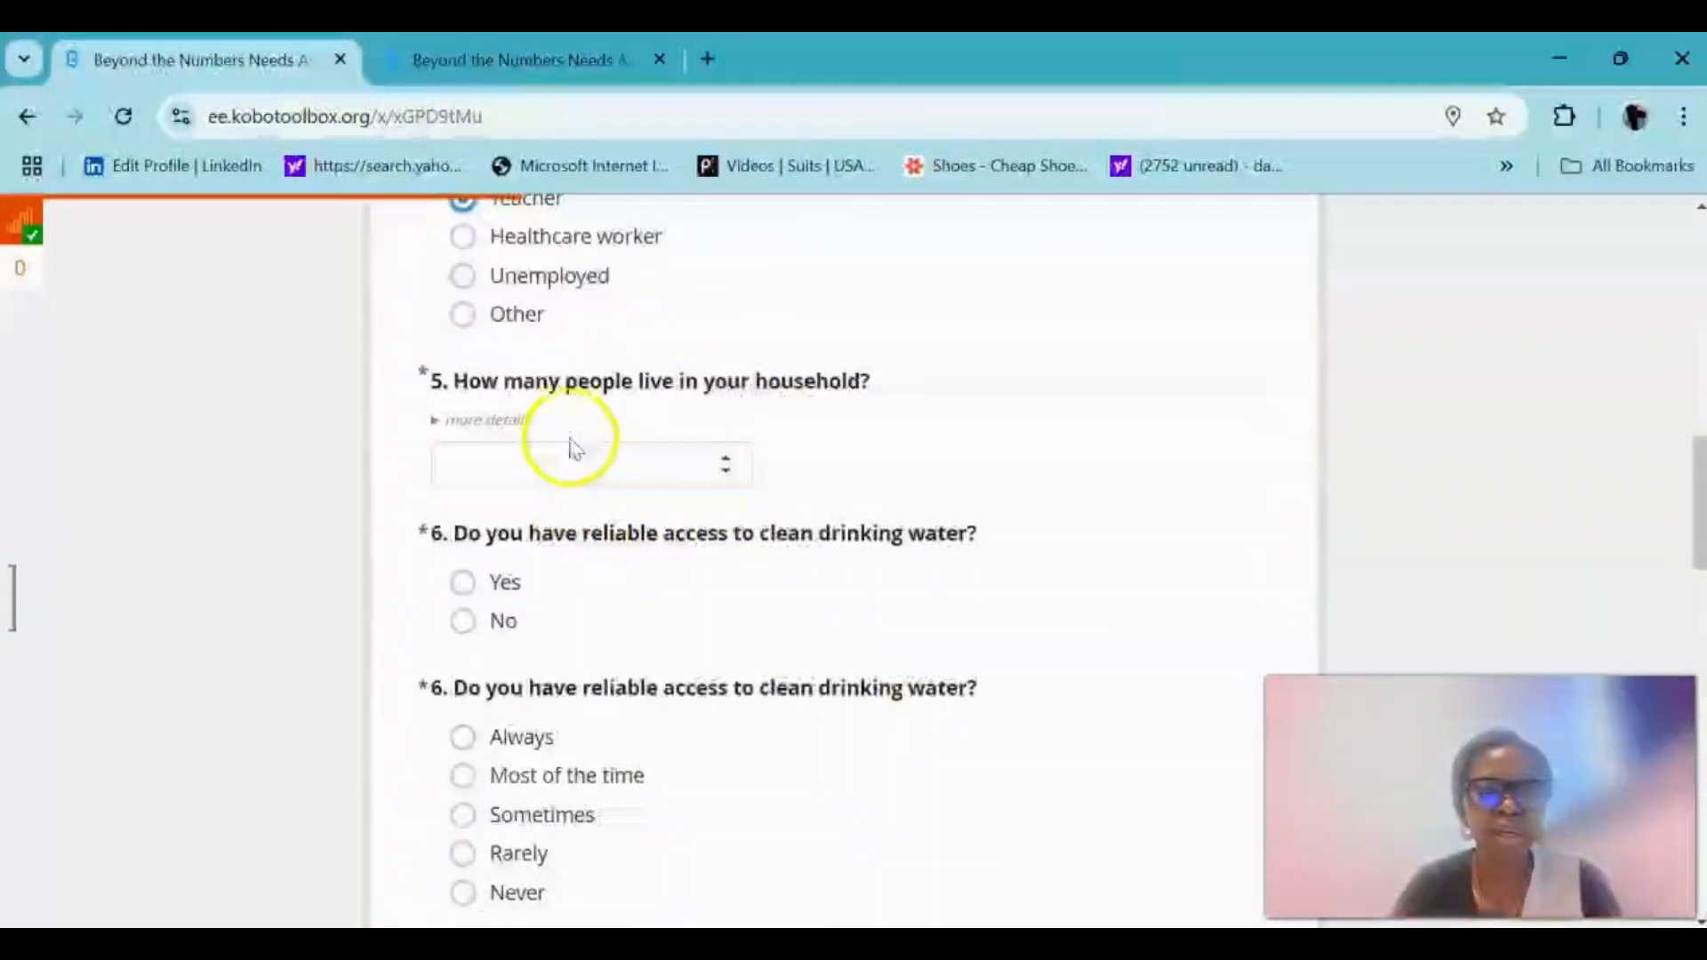
- Show the household-size question's guidance hint, enter 3 as the household size, and answer Yes to reliable clean drinking water
click(597, 463)
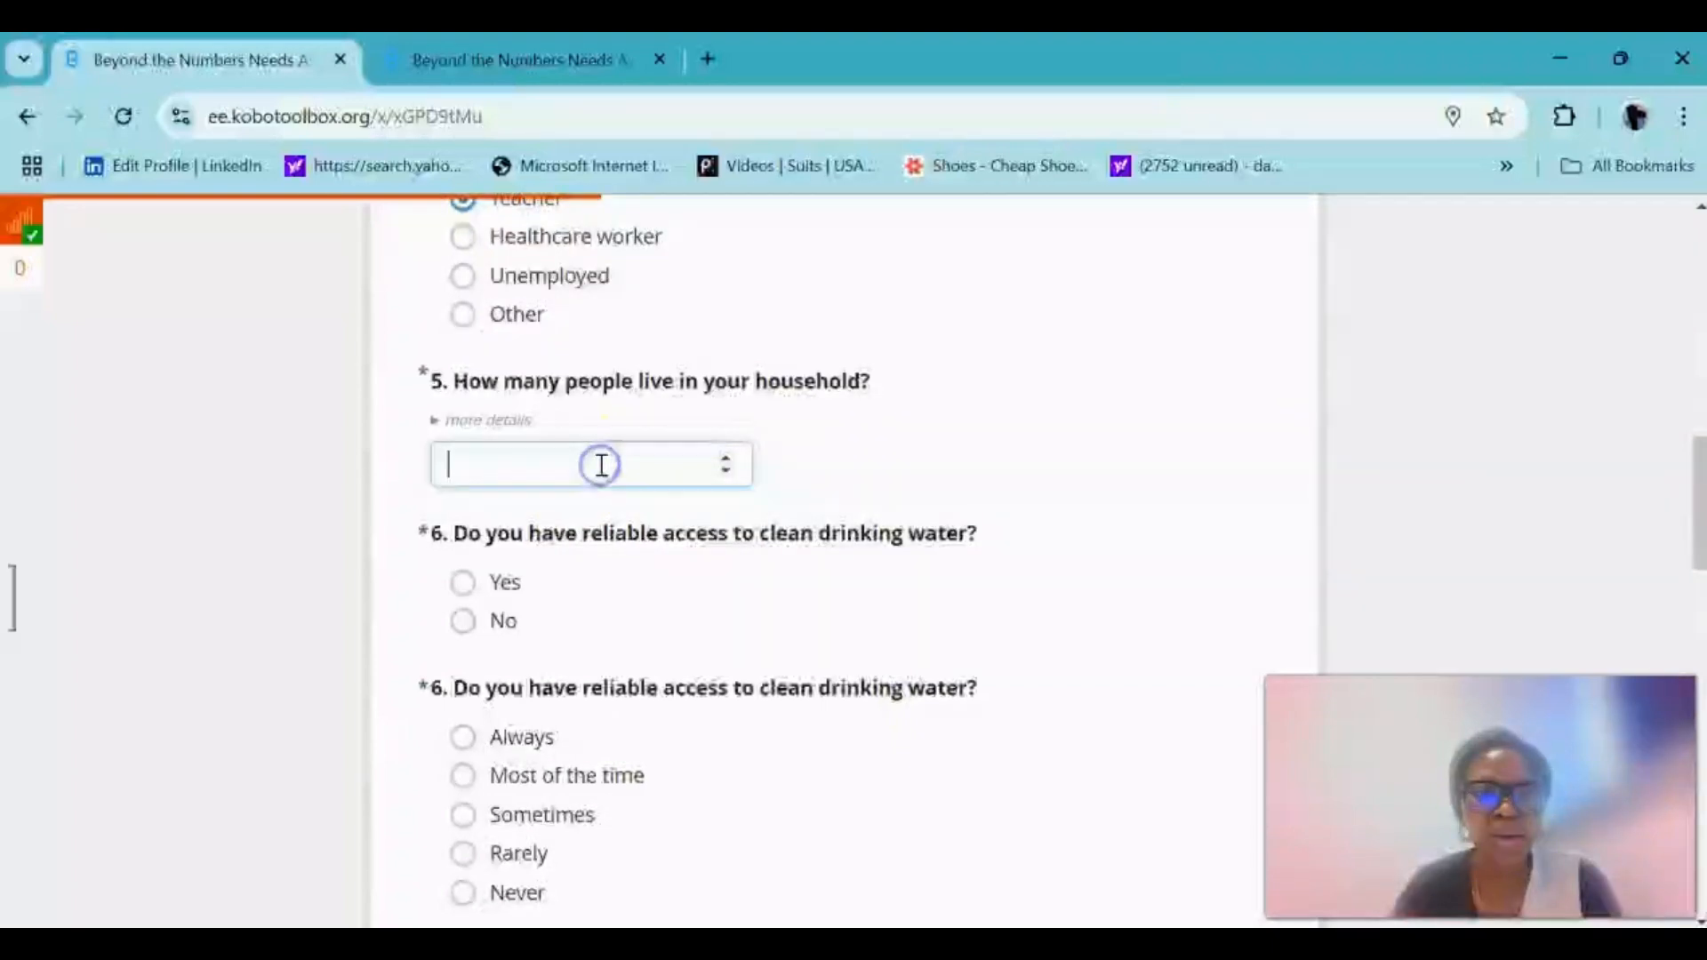
click(438, 420)
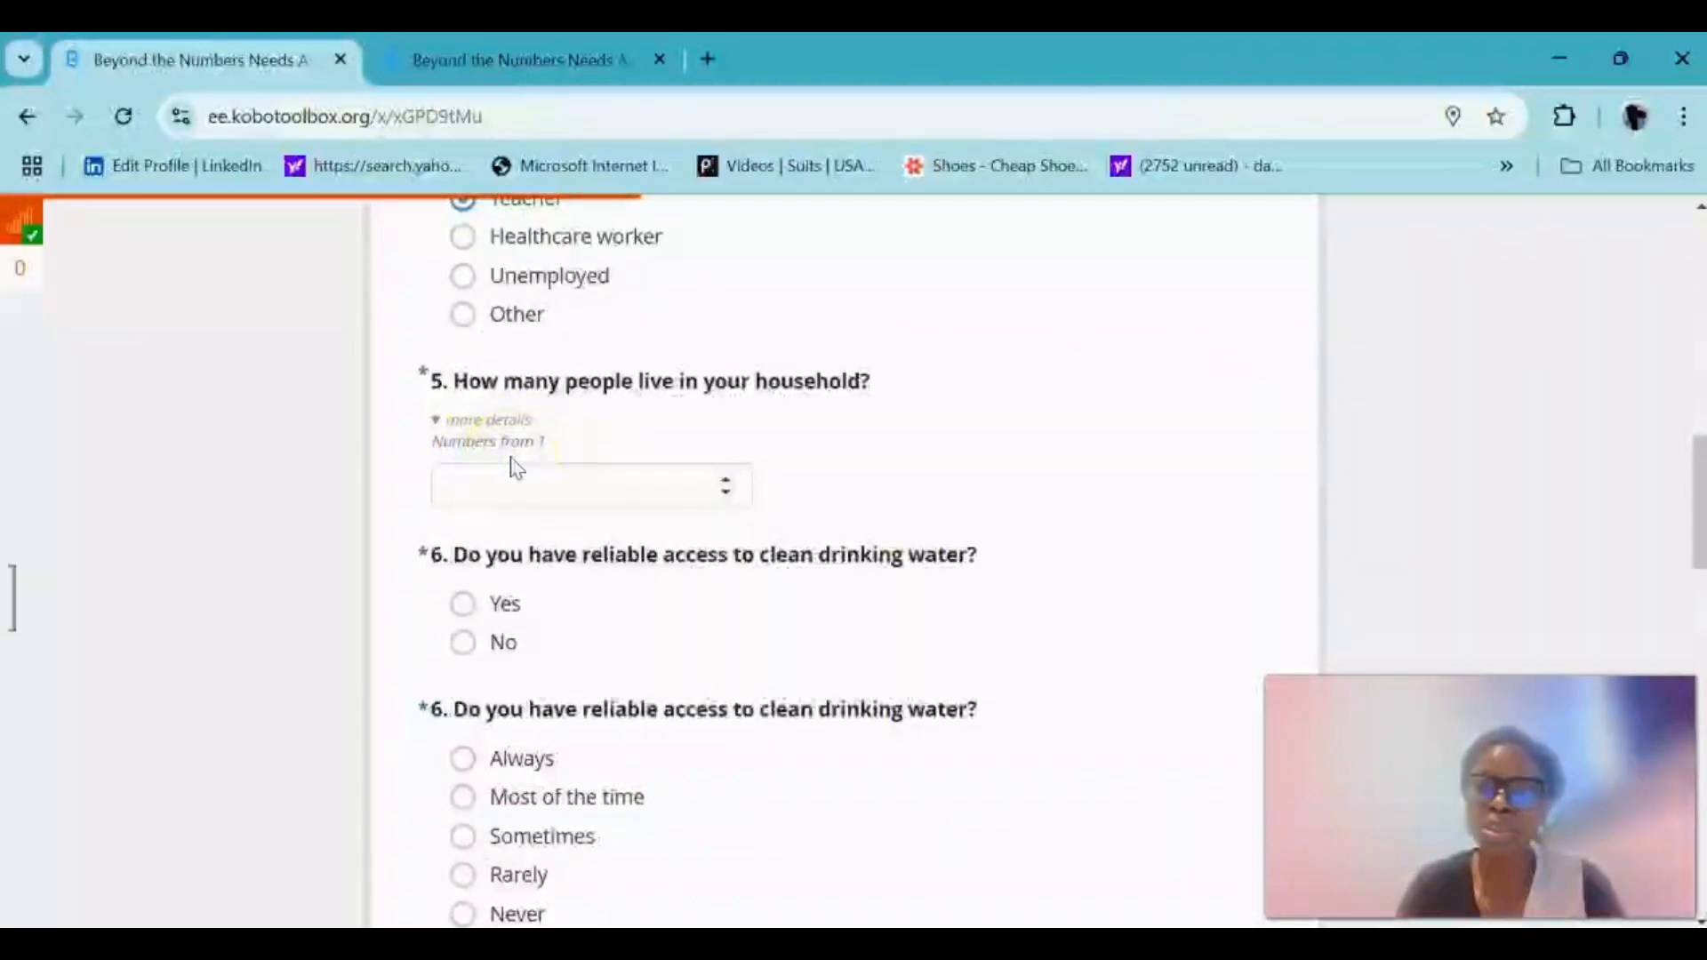
click(544, 493)
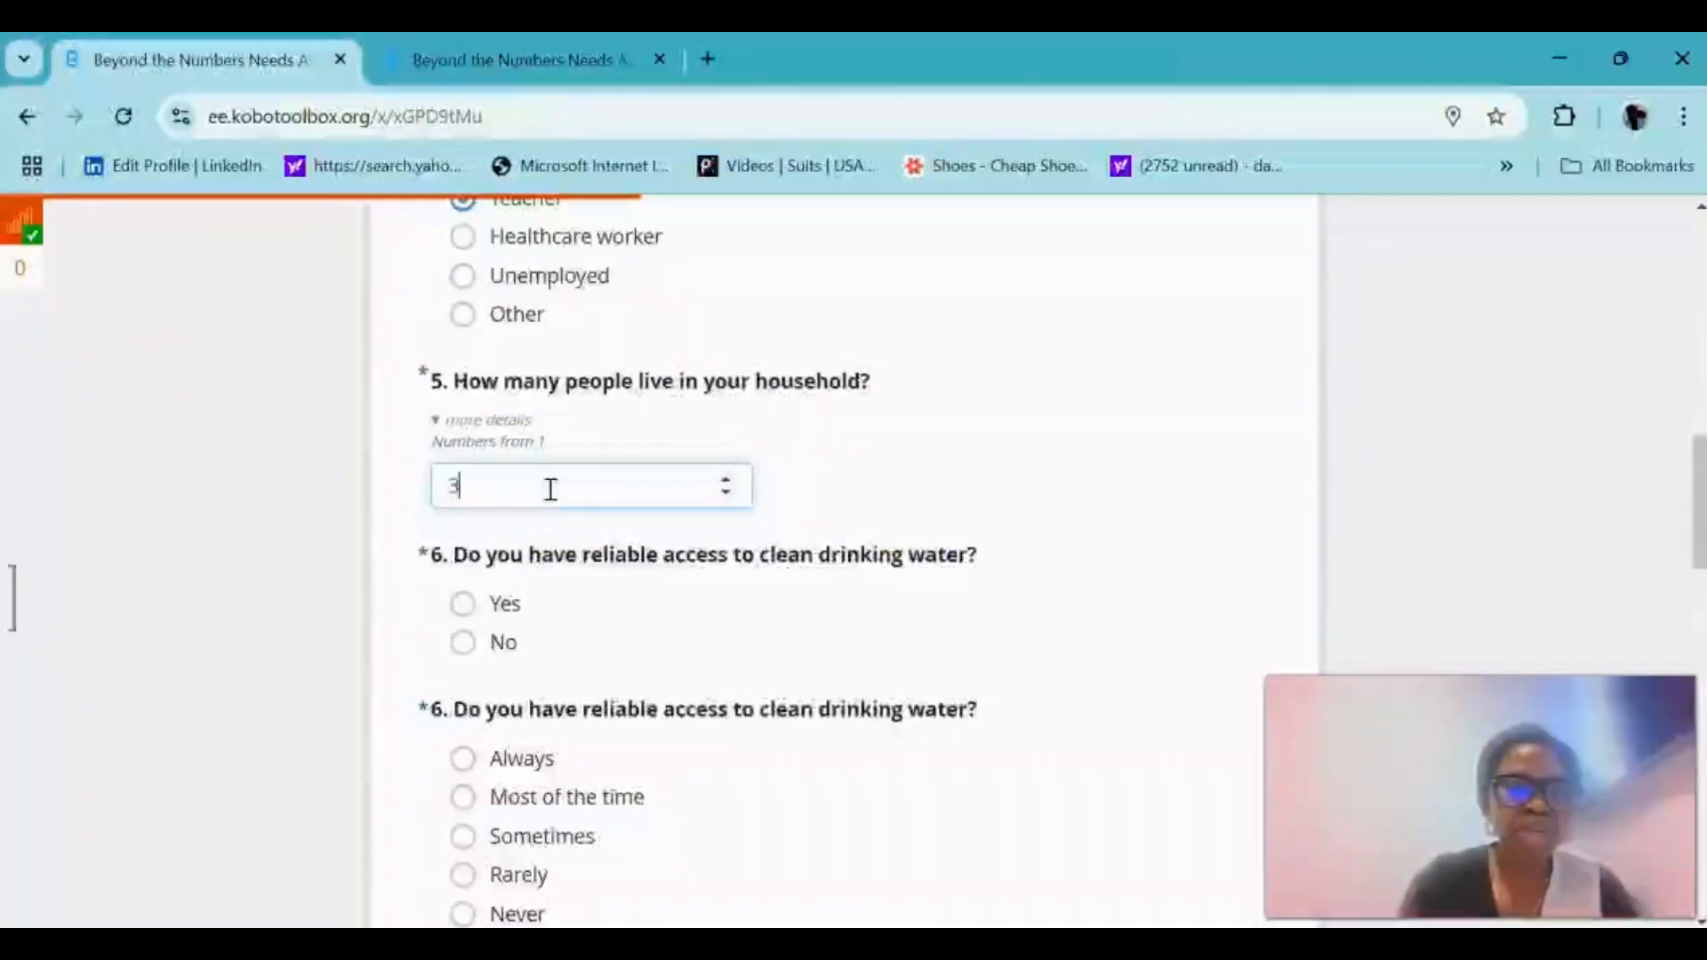
click(627, 607)
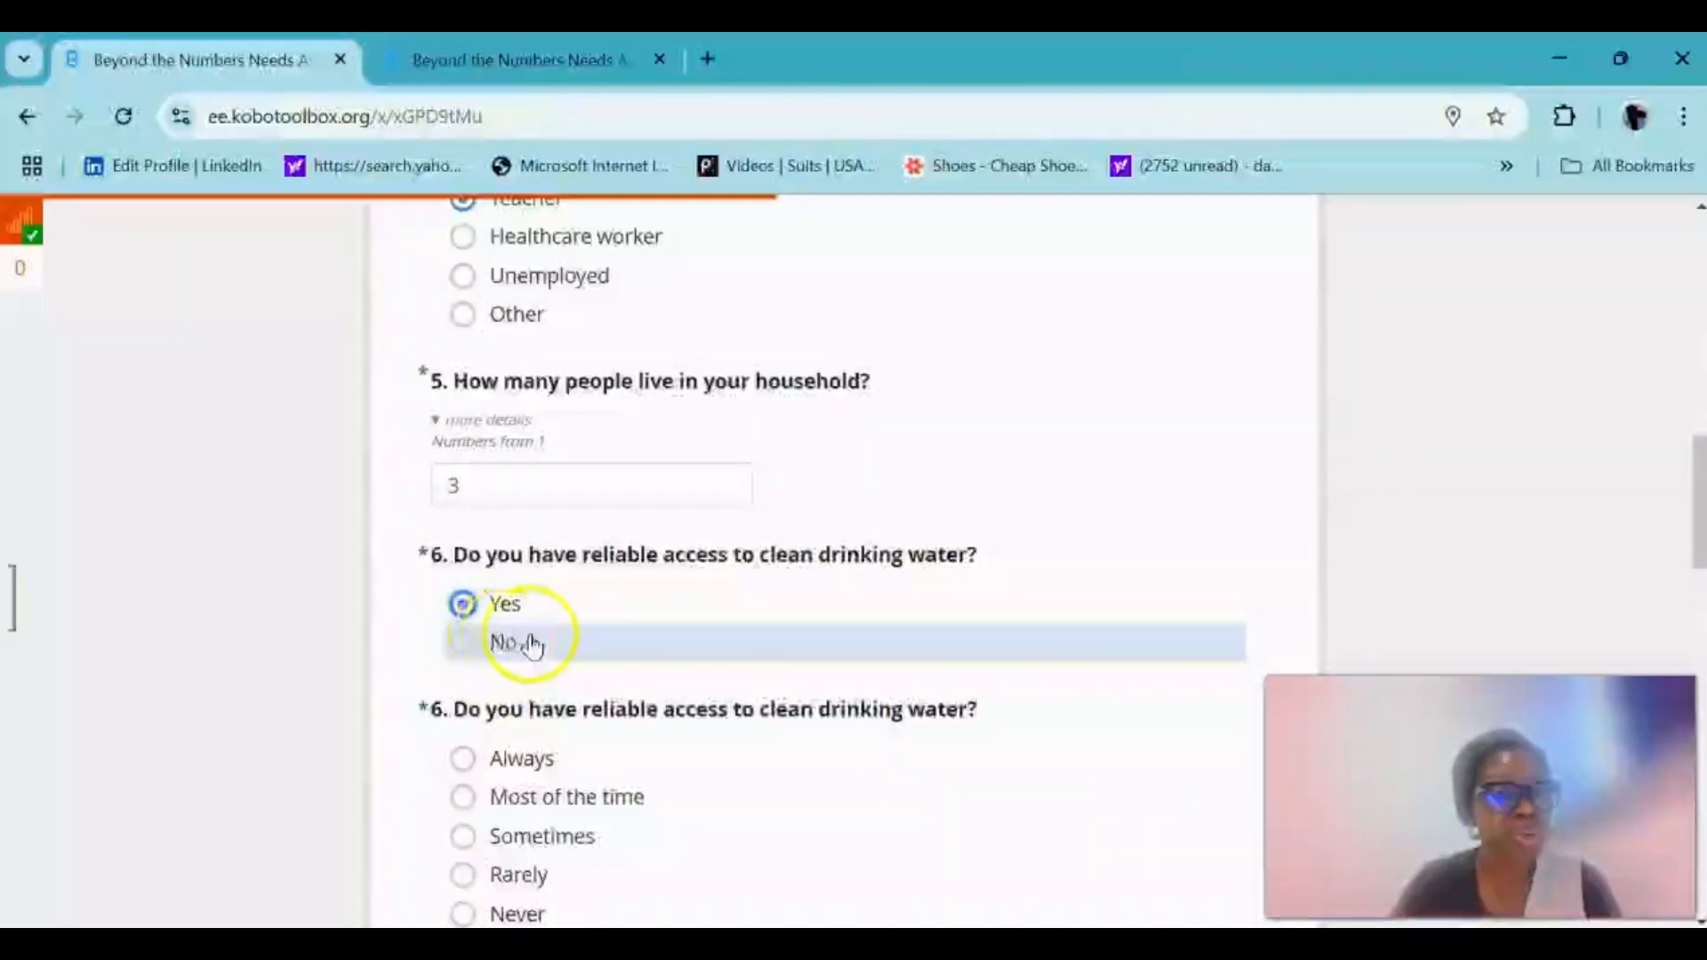
- Change the clean drinking water answer to No and answer Rarely to the second drinking-water question below it
click(531, 645)
scroll(690, 655, down, 5)
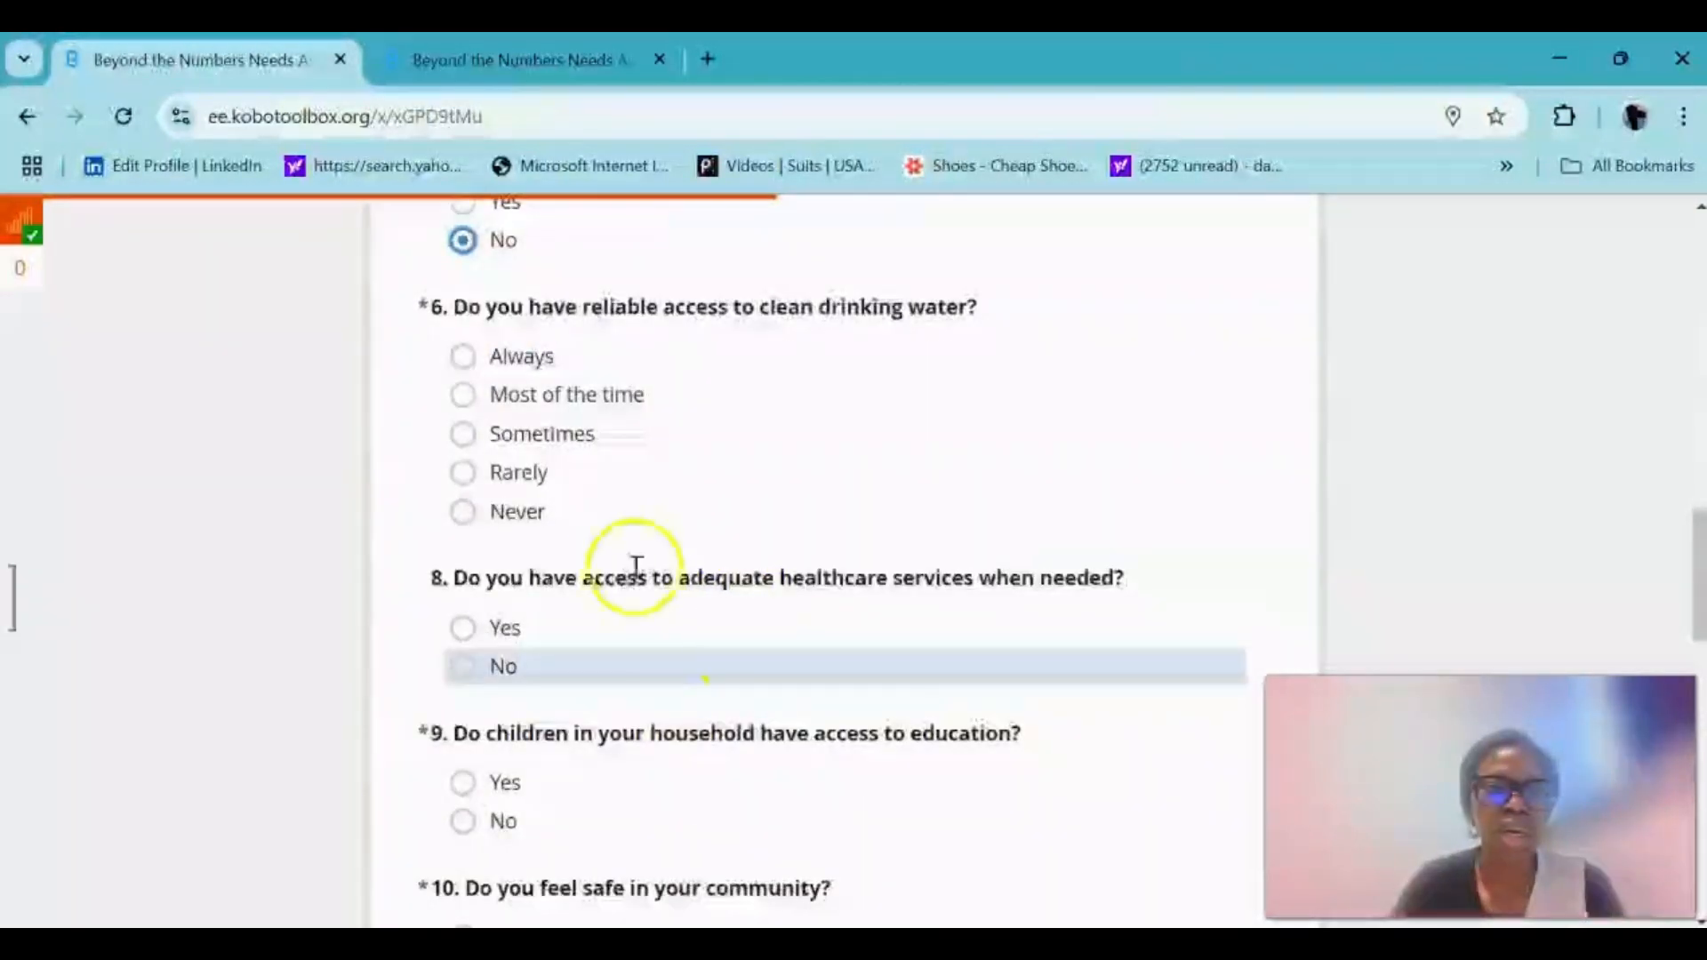
scroll(869, 541, up, 3)
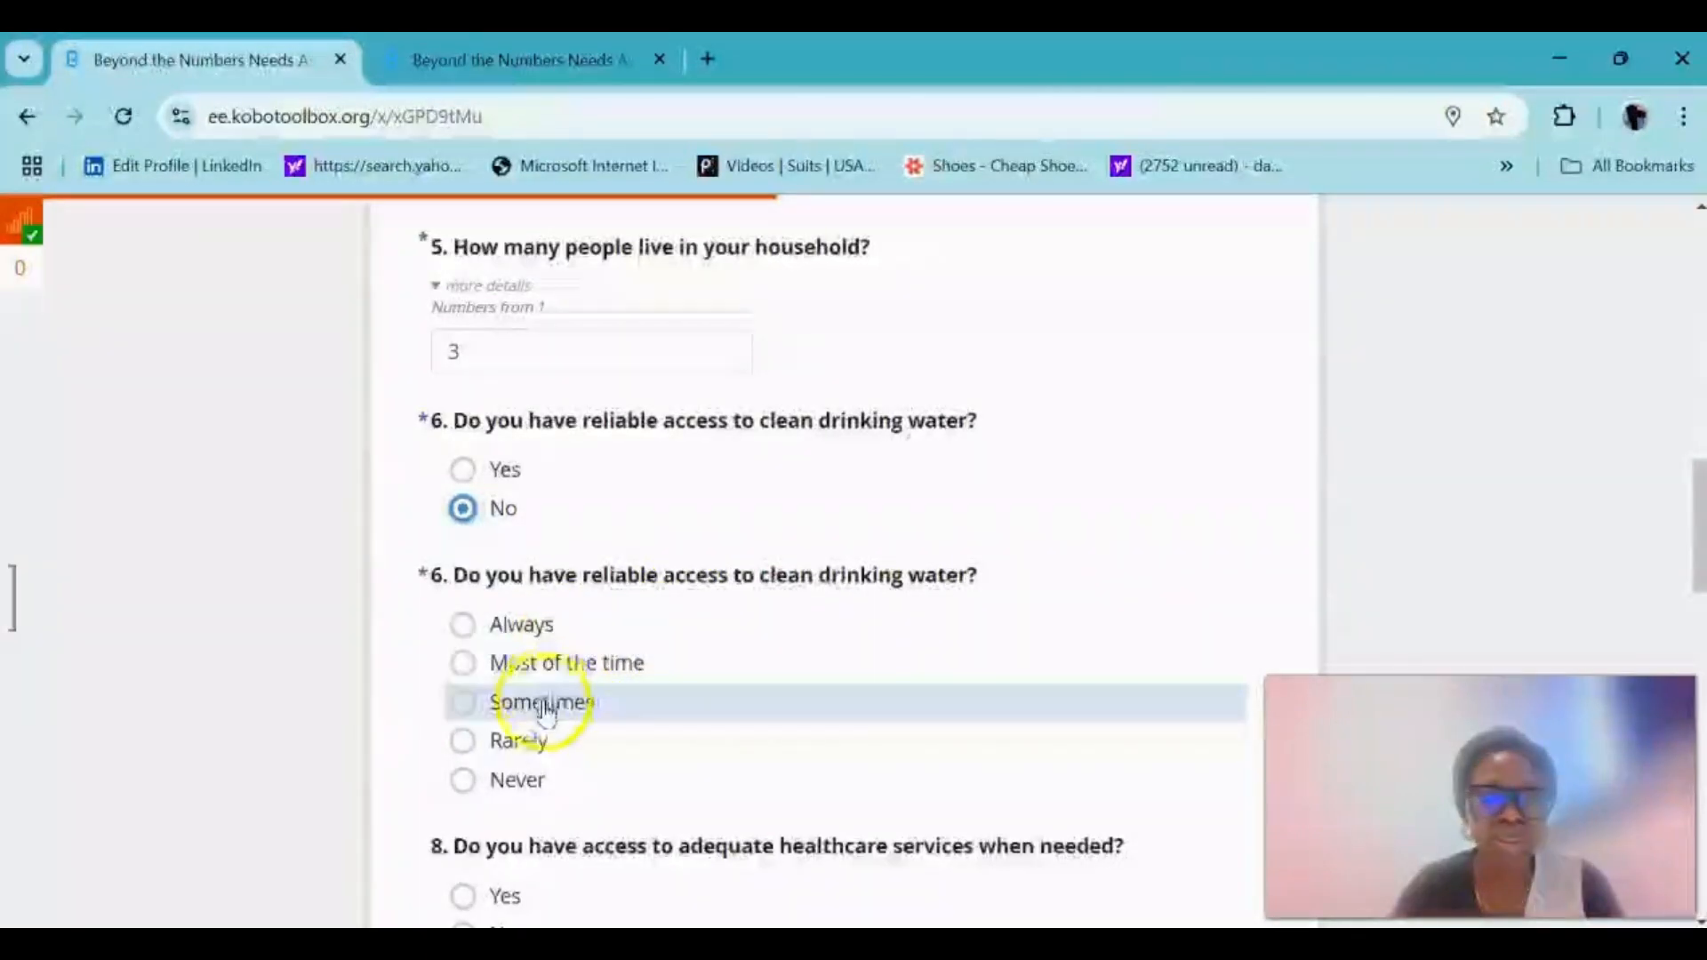
click(534, 738)
- Answer No to adequate healthcare access, children's access to education, and feeling safe in the community
scroll(857, 674, down, 5)
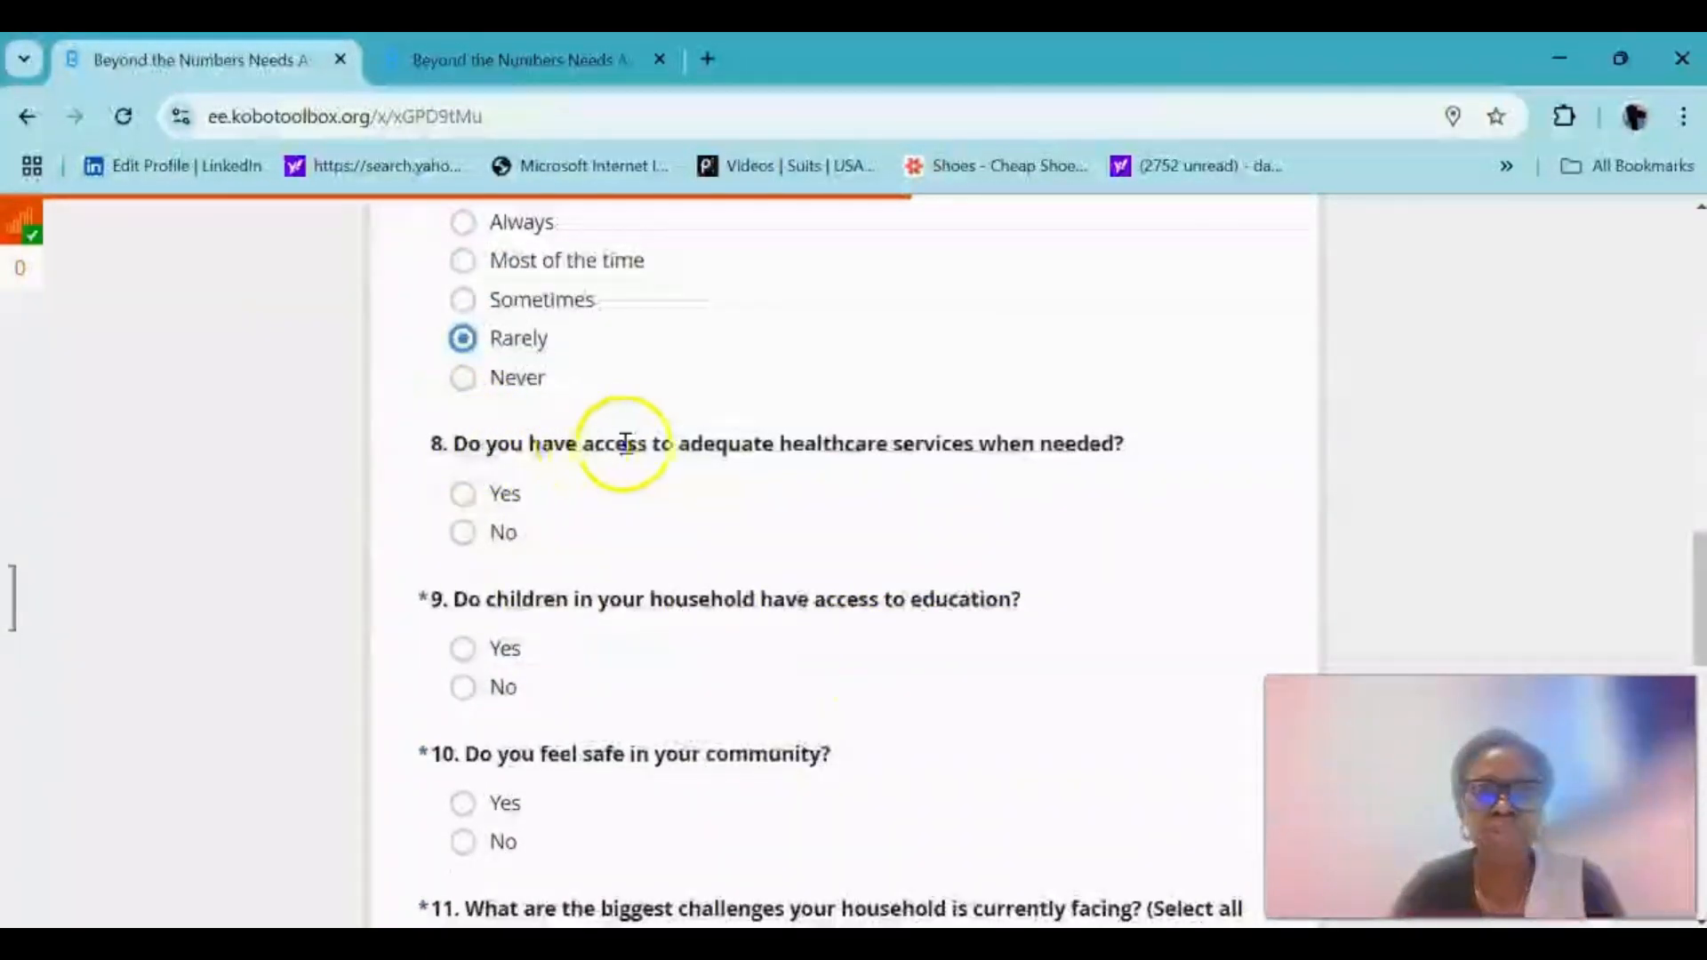
click(507, 532)
scroll(730, 683, down, 3)
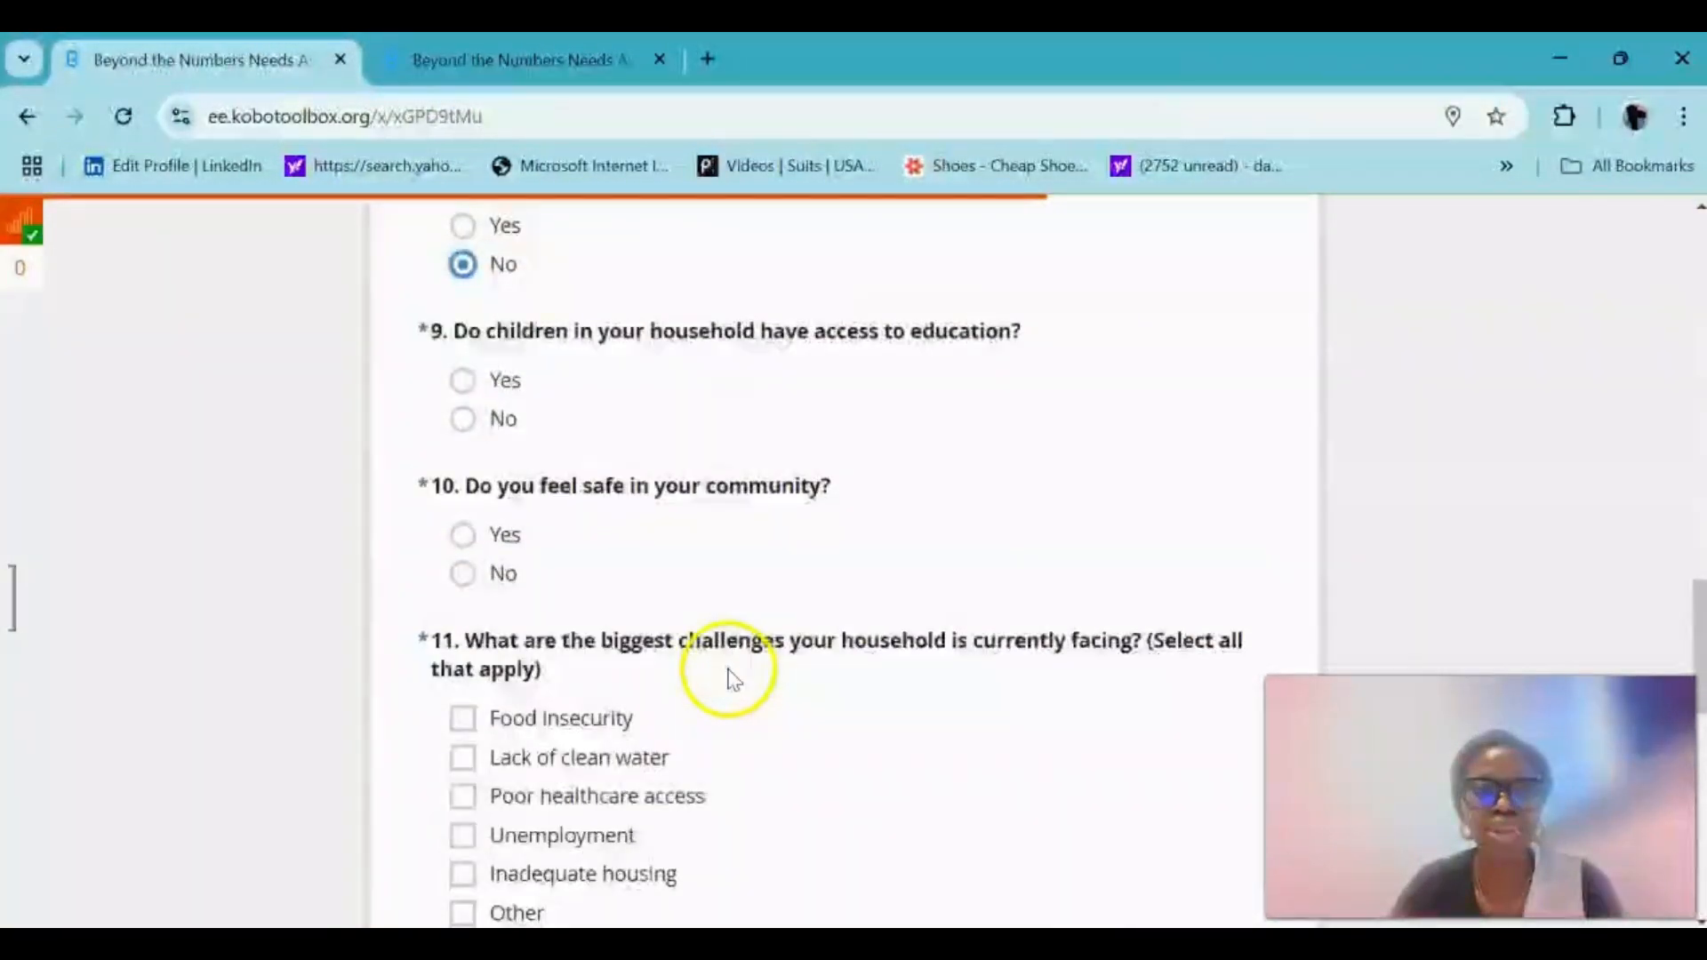
click(504, 422)
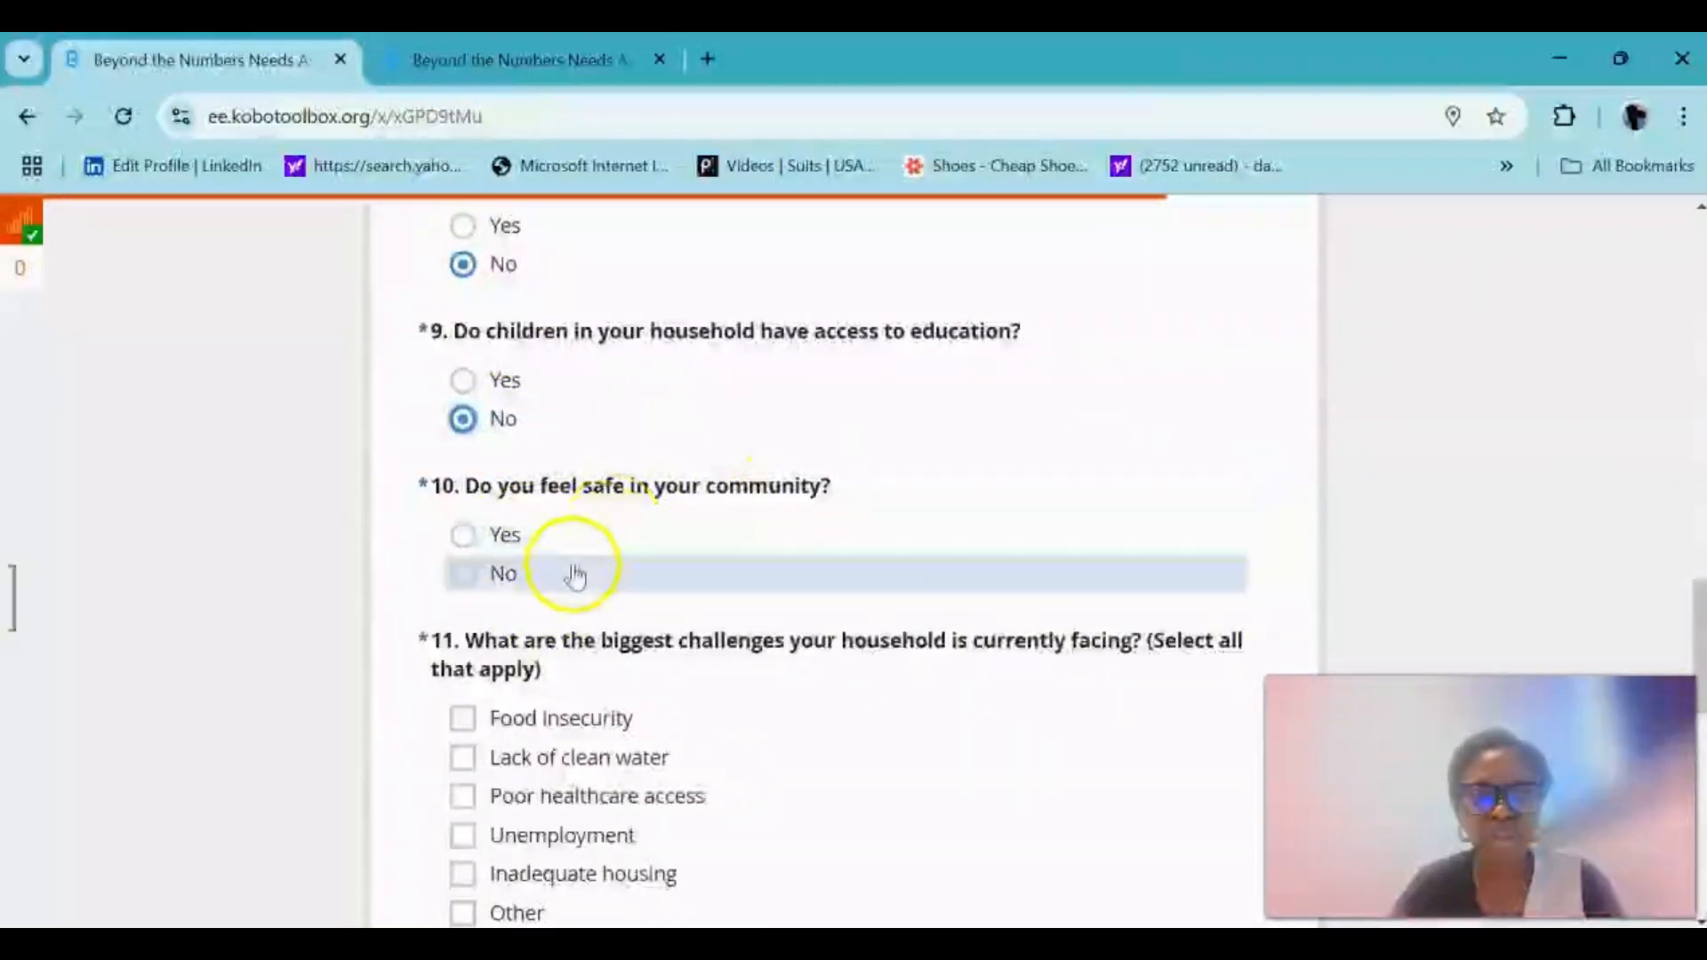
click(511, 579)
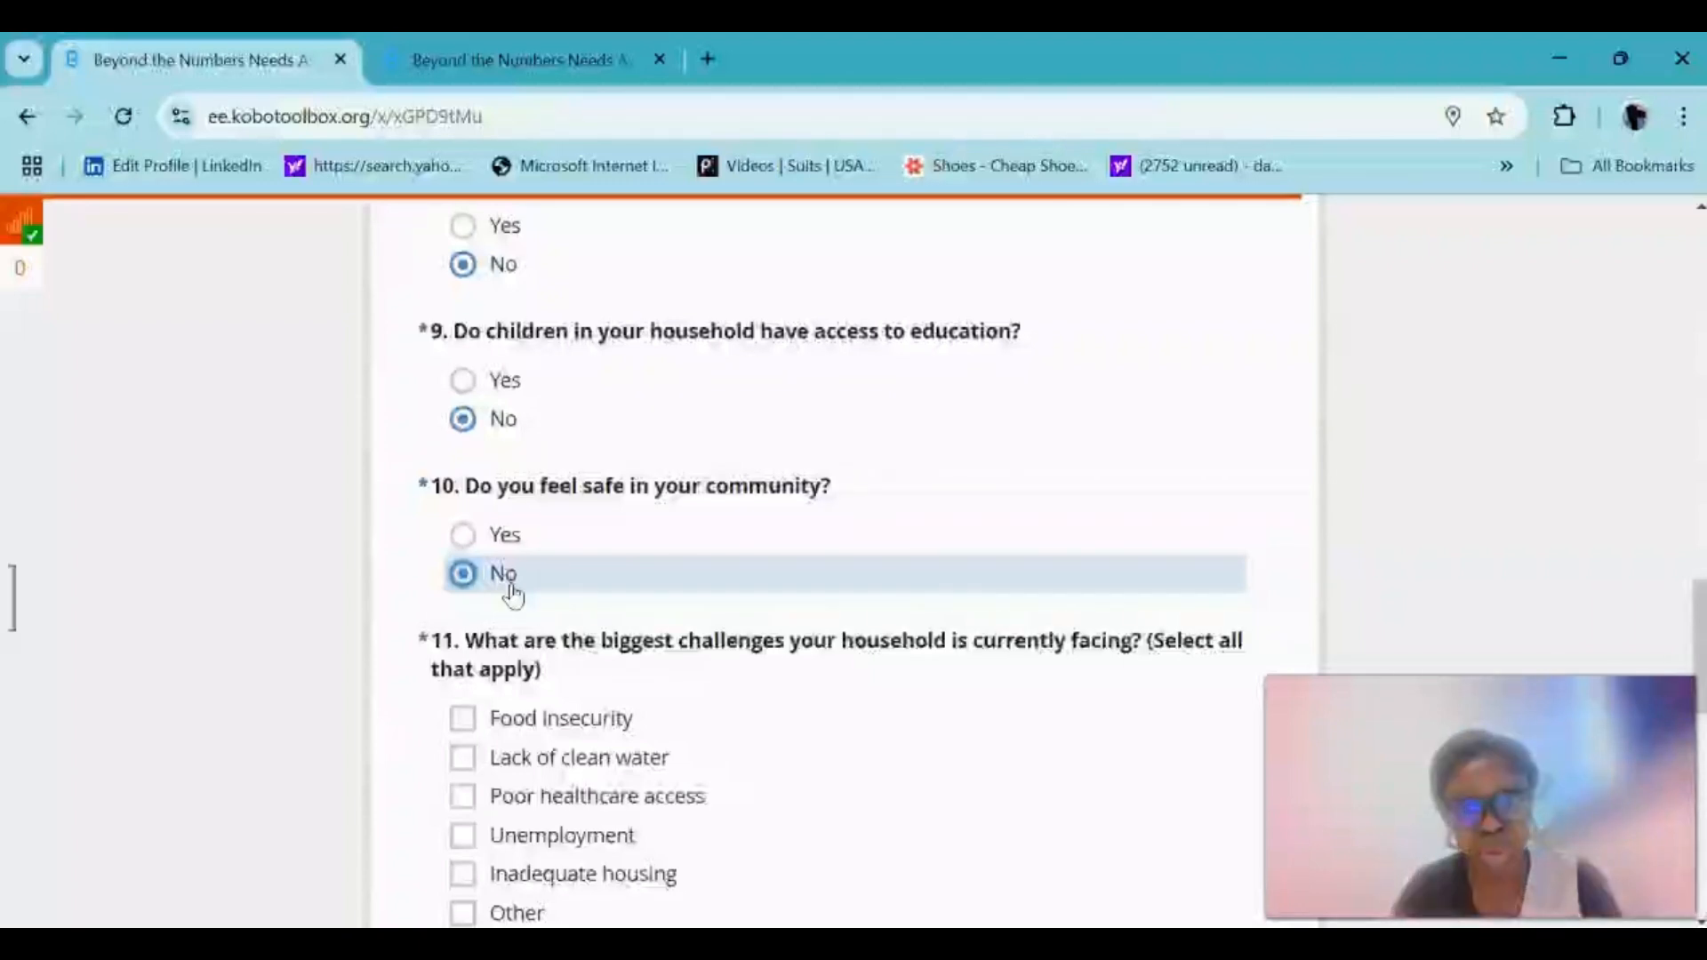
- Select Food insecurity, Lack of clean water, Poor healthcare access and Unemployment as the household's biggest challenges
scroll(515, 644, down, 3)
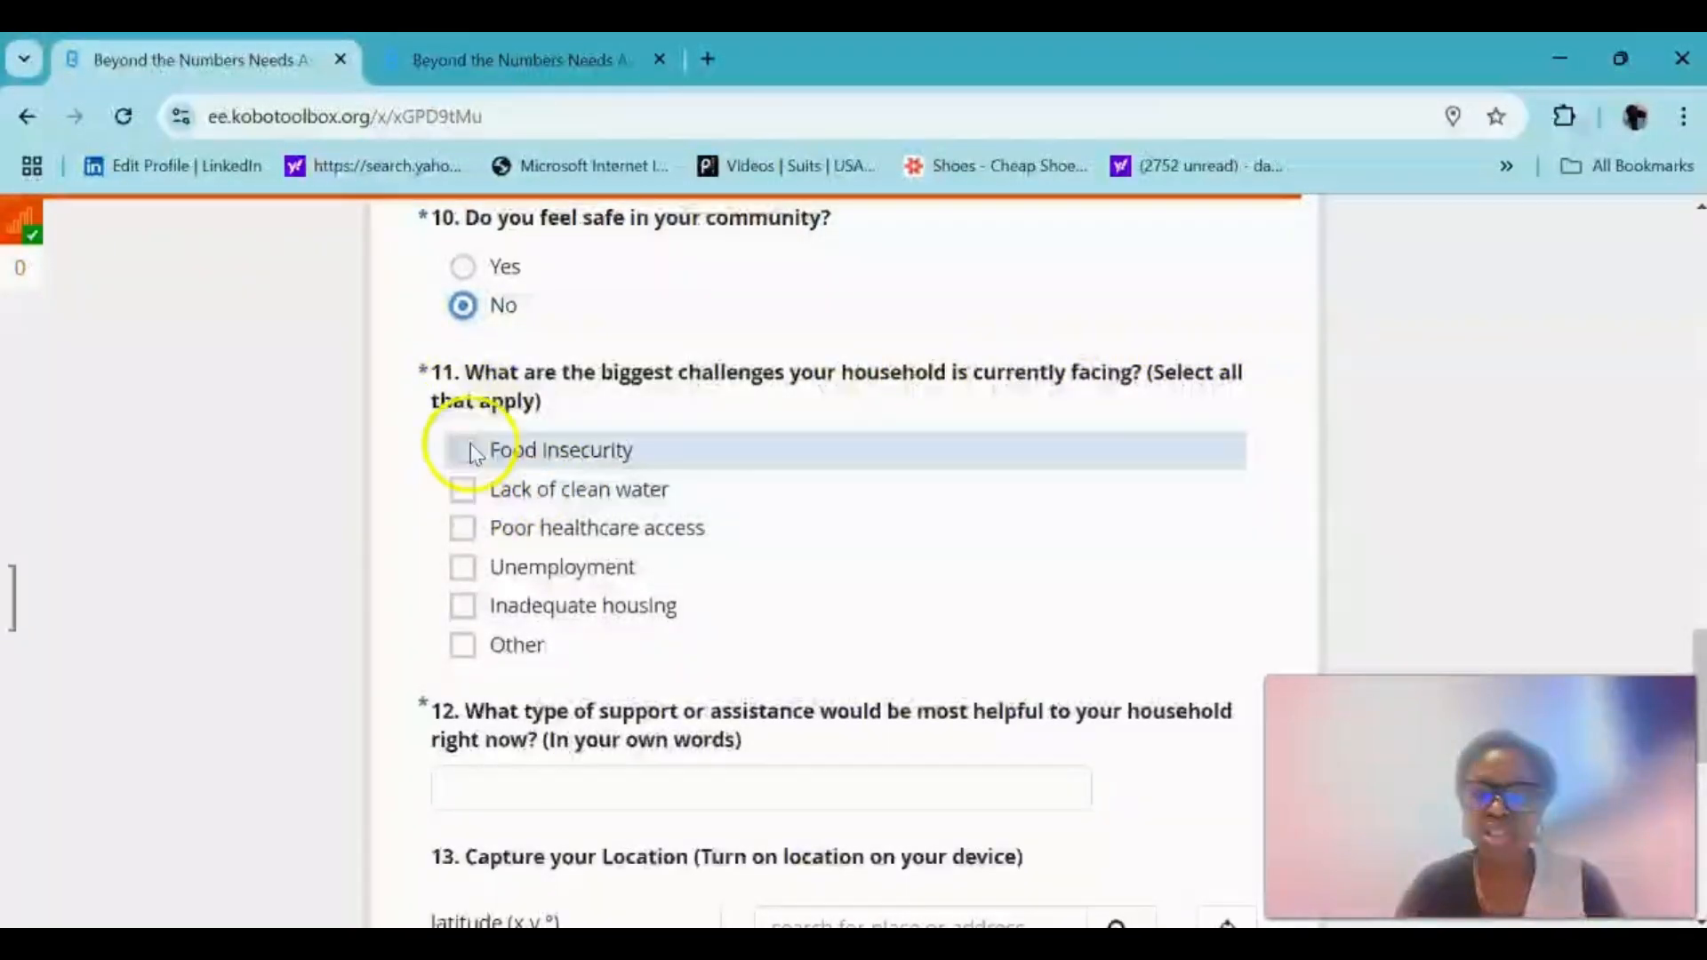
click(514, 456)
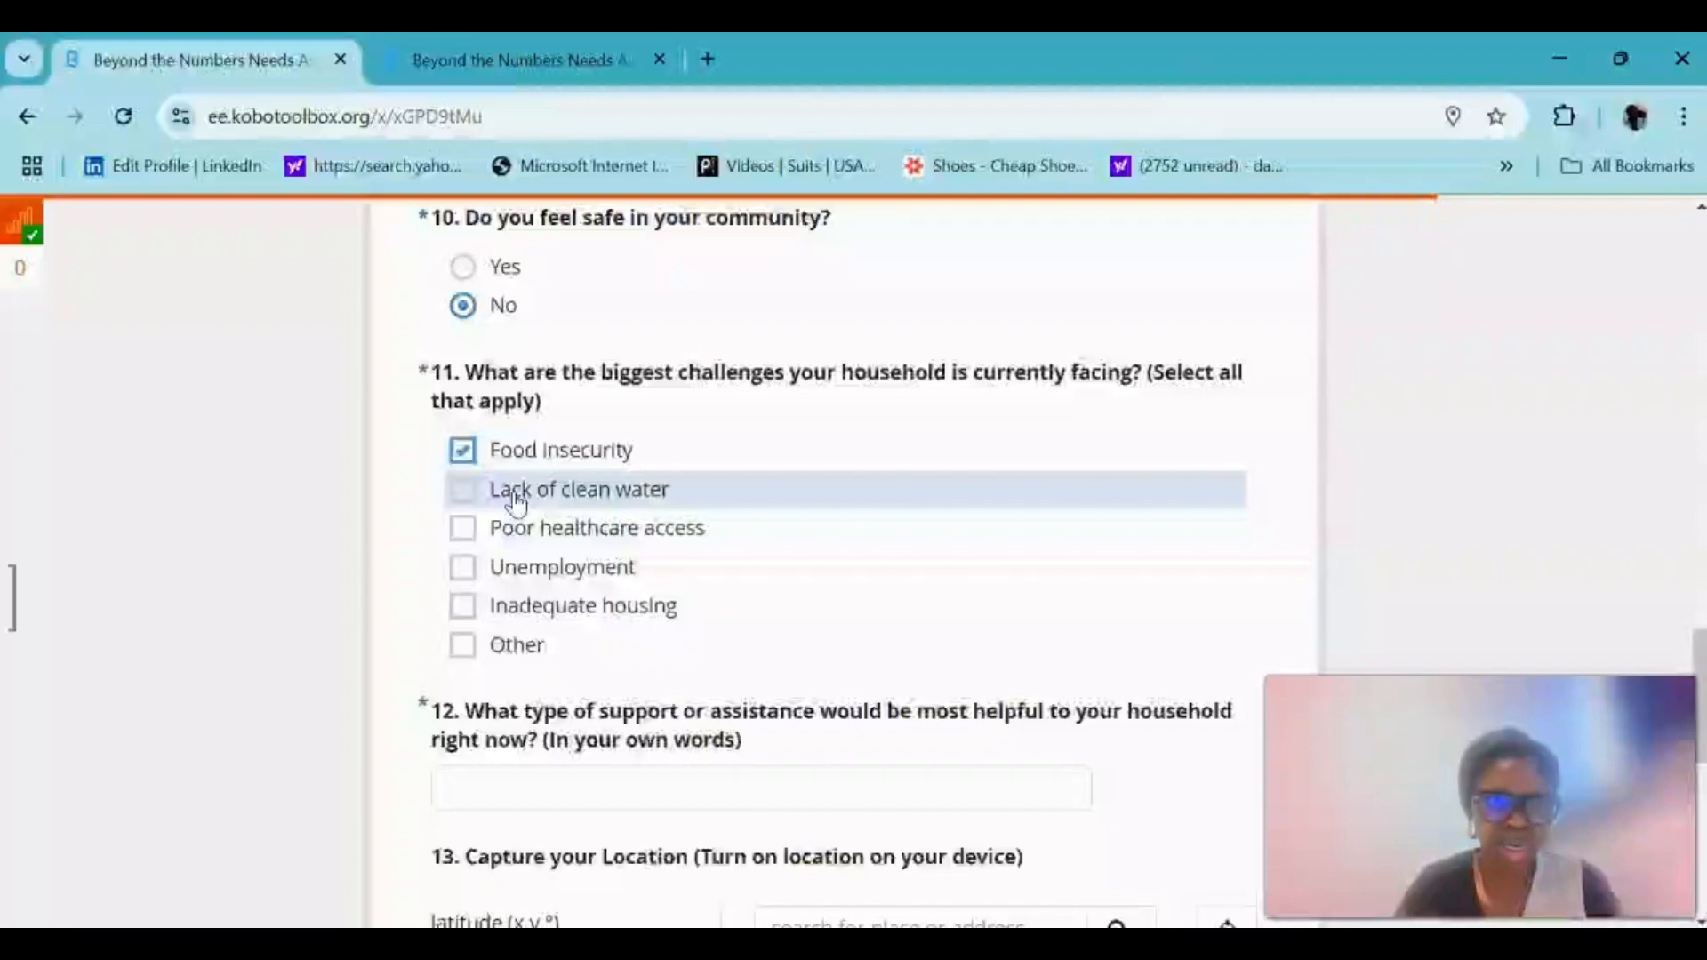
click(515, 500)
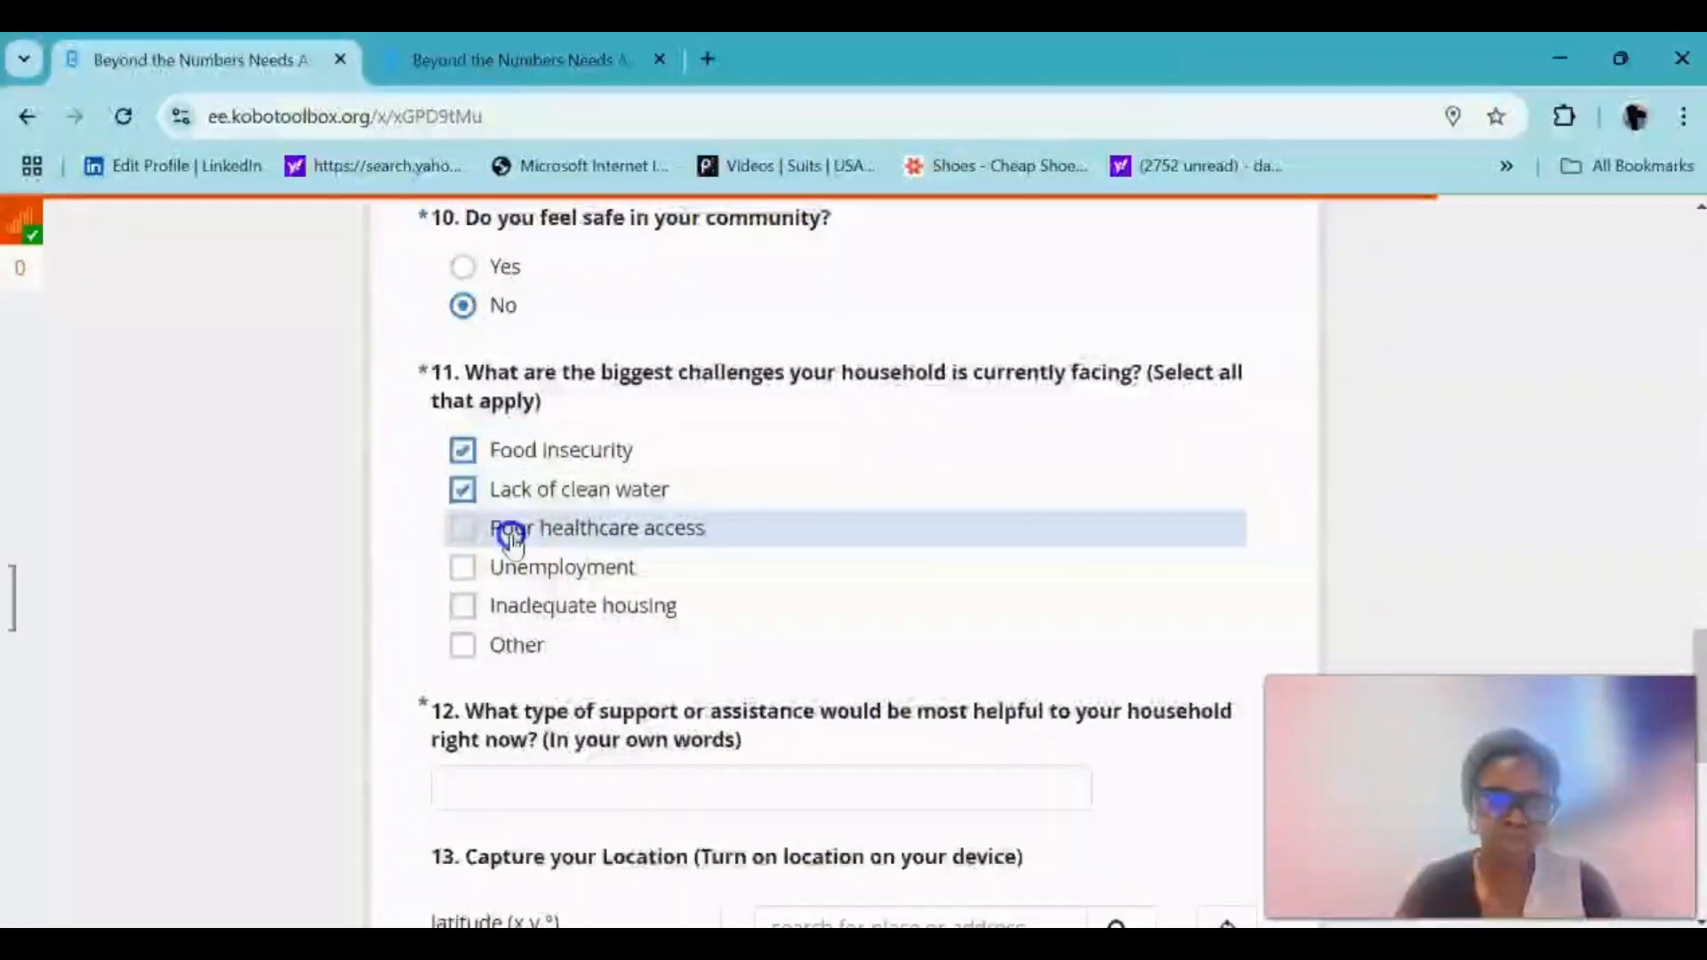
click(510, 534)
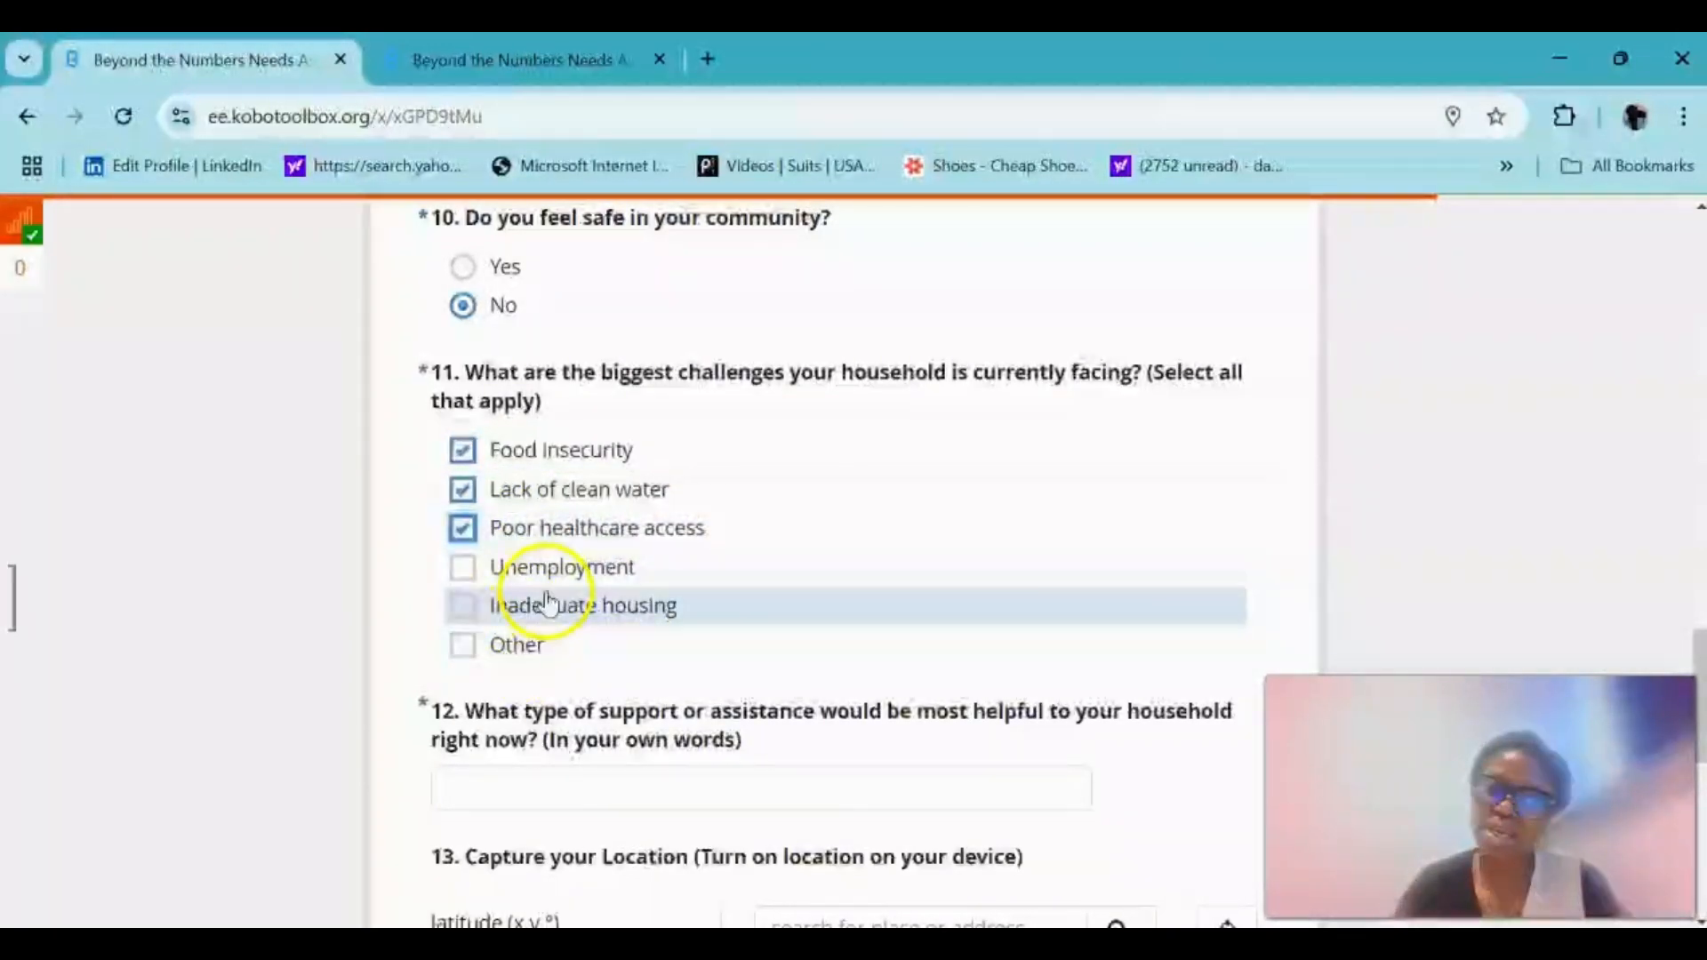
scroll(649, 676, down, 3)
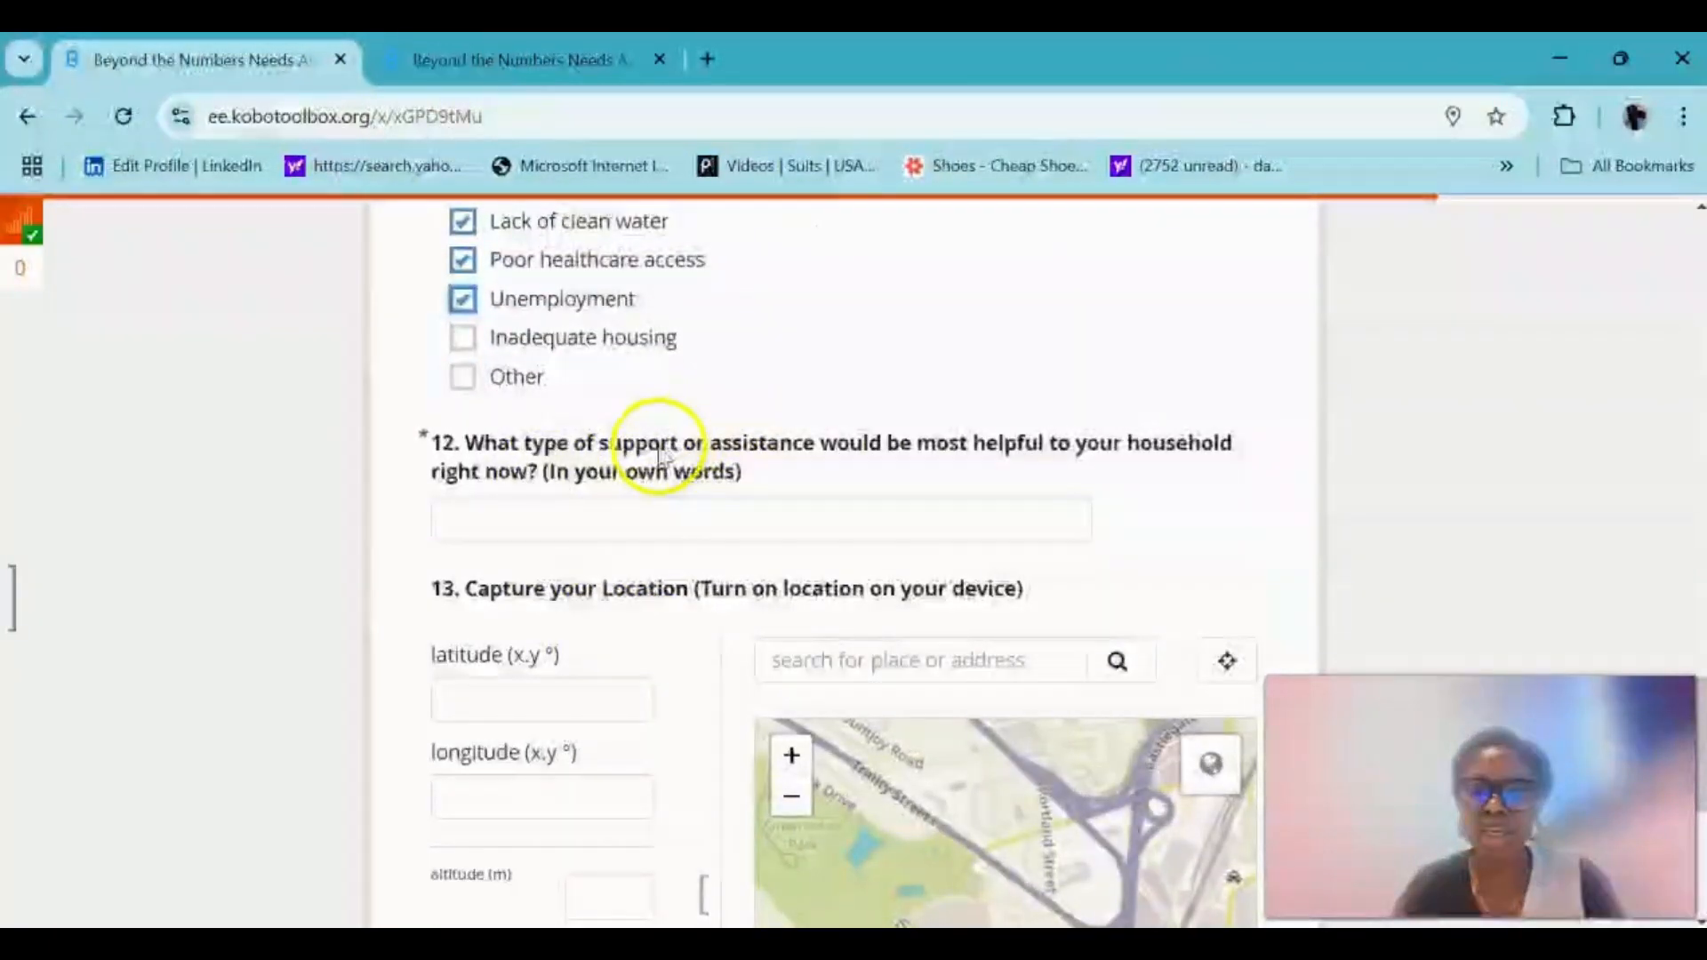
- Answer the most-helpful-support question with "Funding for business, scholarship for children"
click(500, 522)
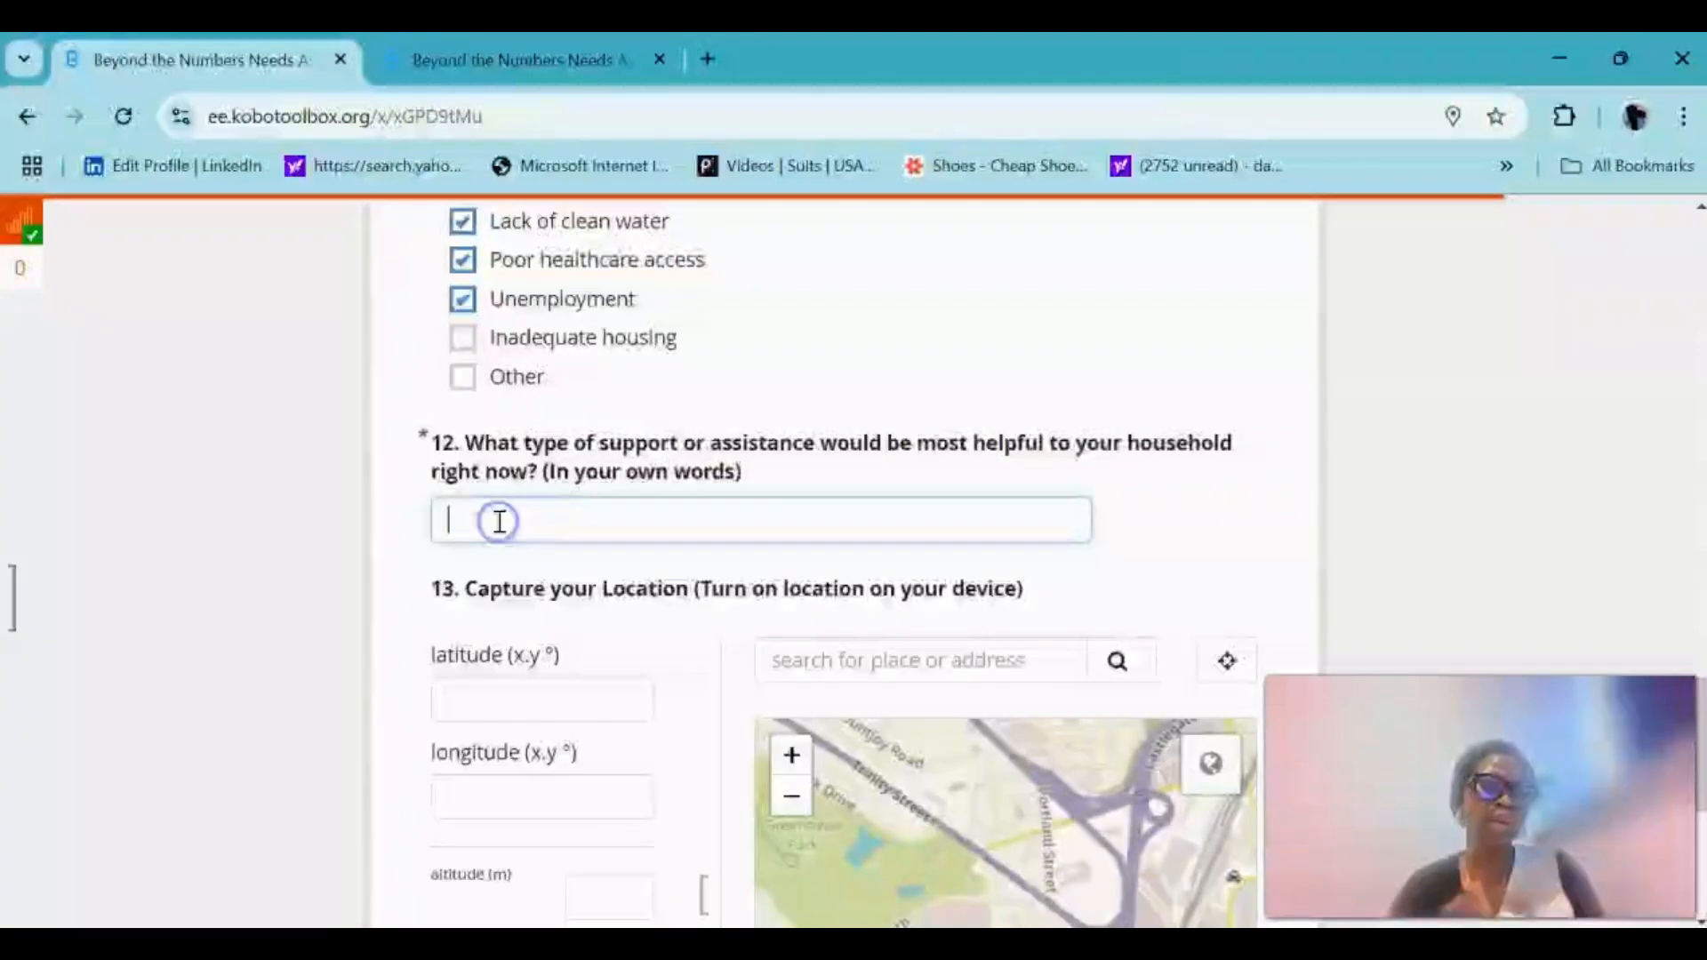
text(Funding for business)
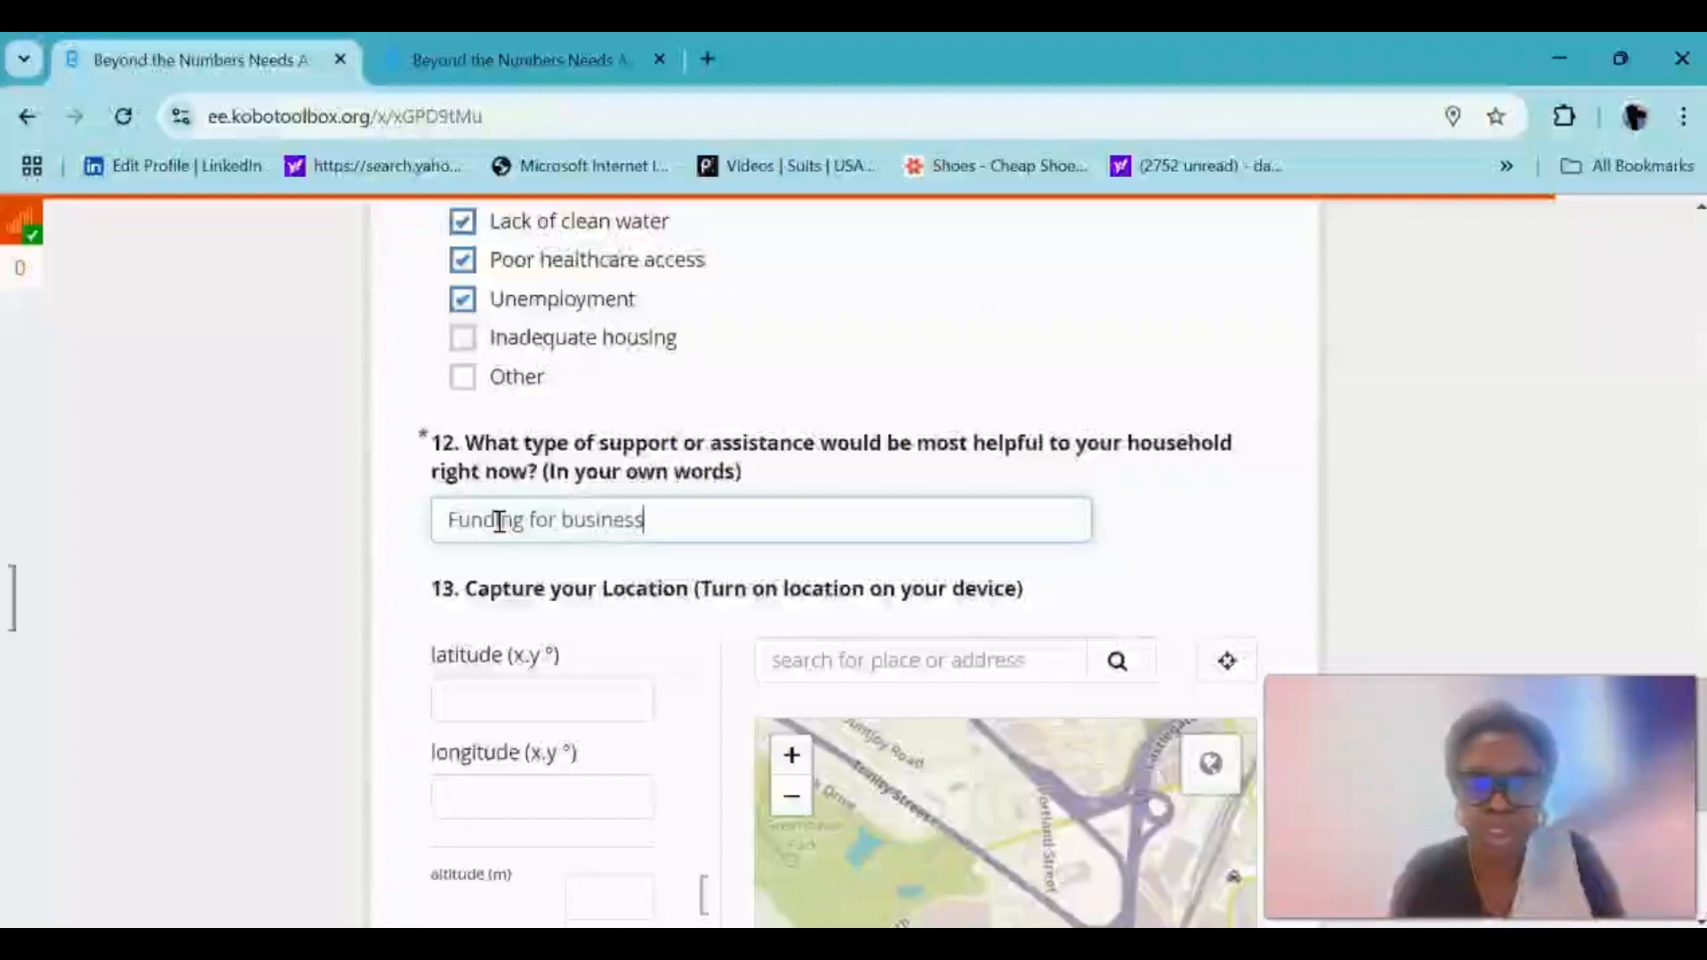
text(, scholarship for children)
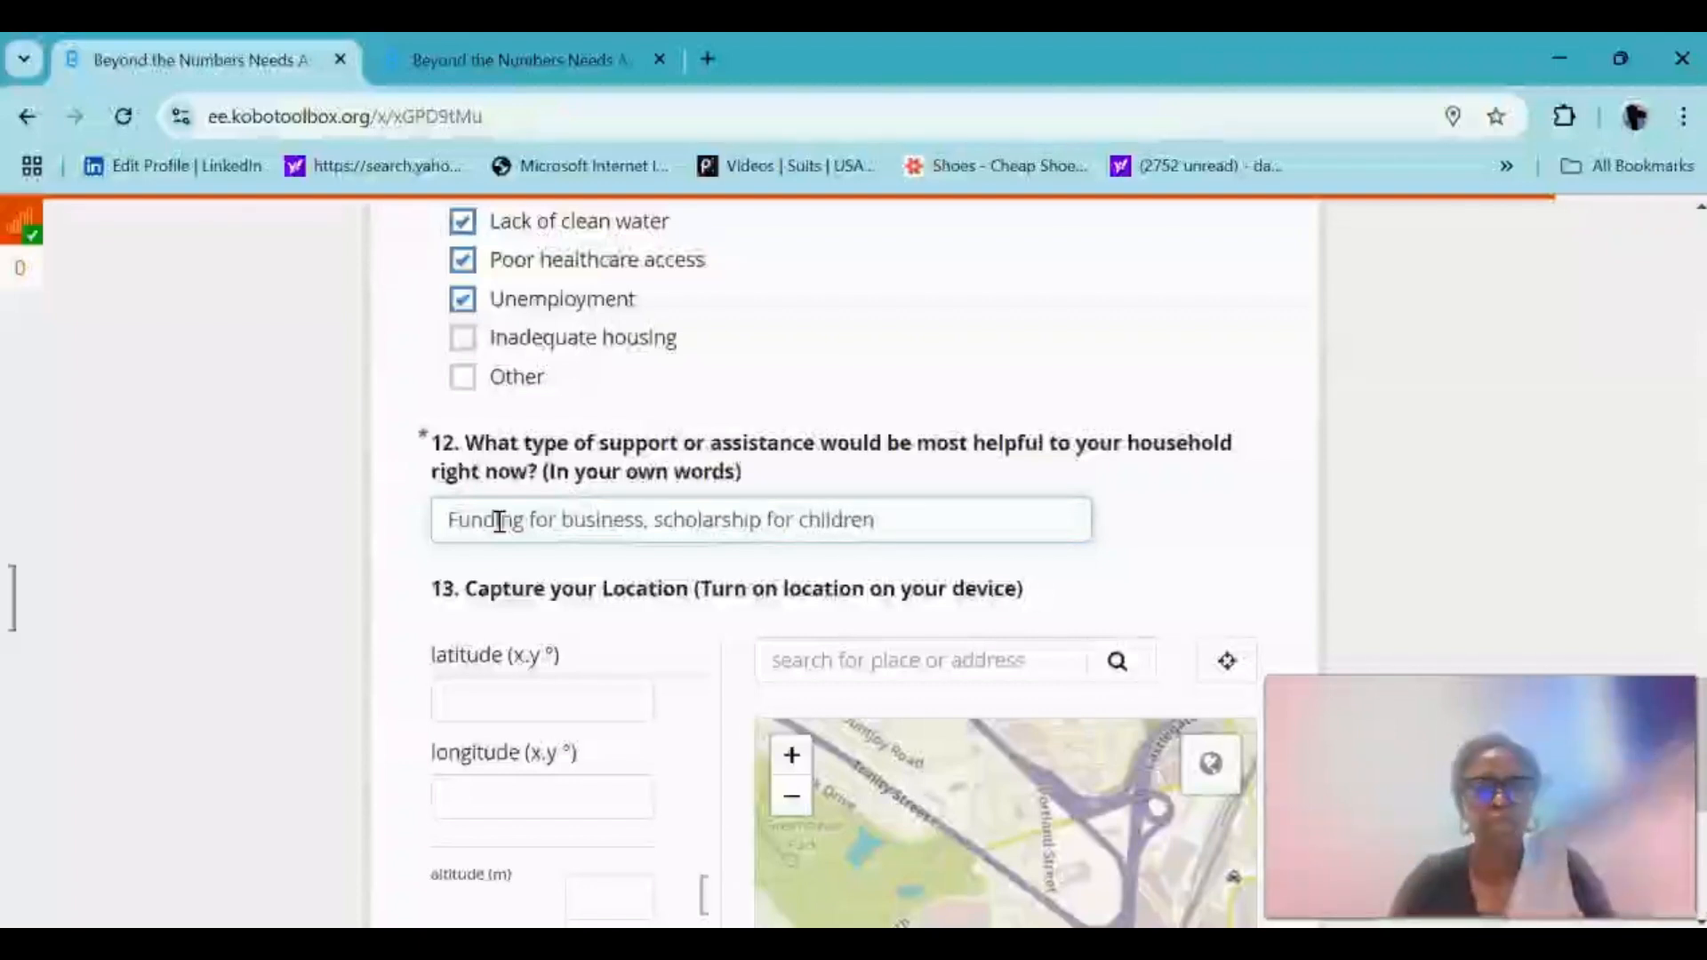
- Try to detect the current location for question 13 and submit the completed survey response
scroll(794, 573, down, 1)
scroll(794, 578, down, 1)
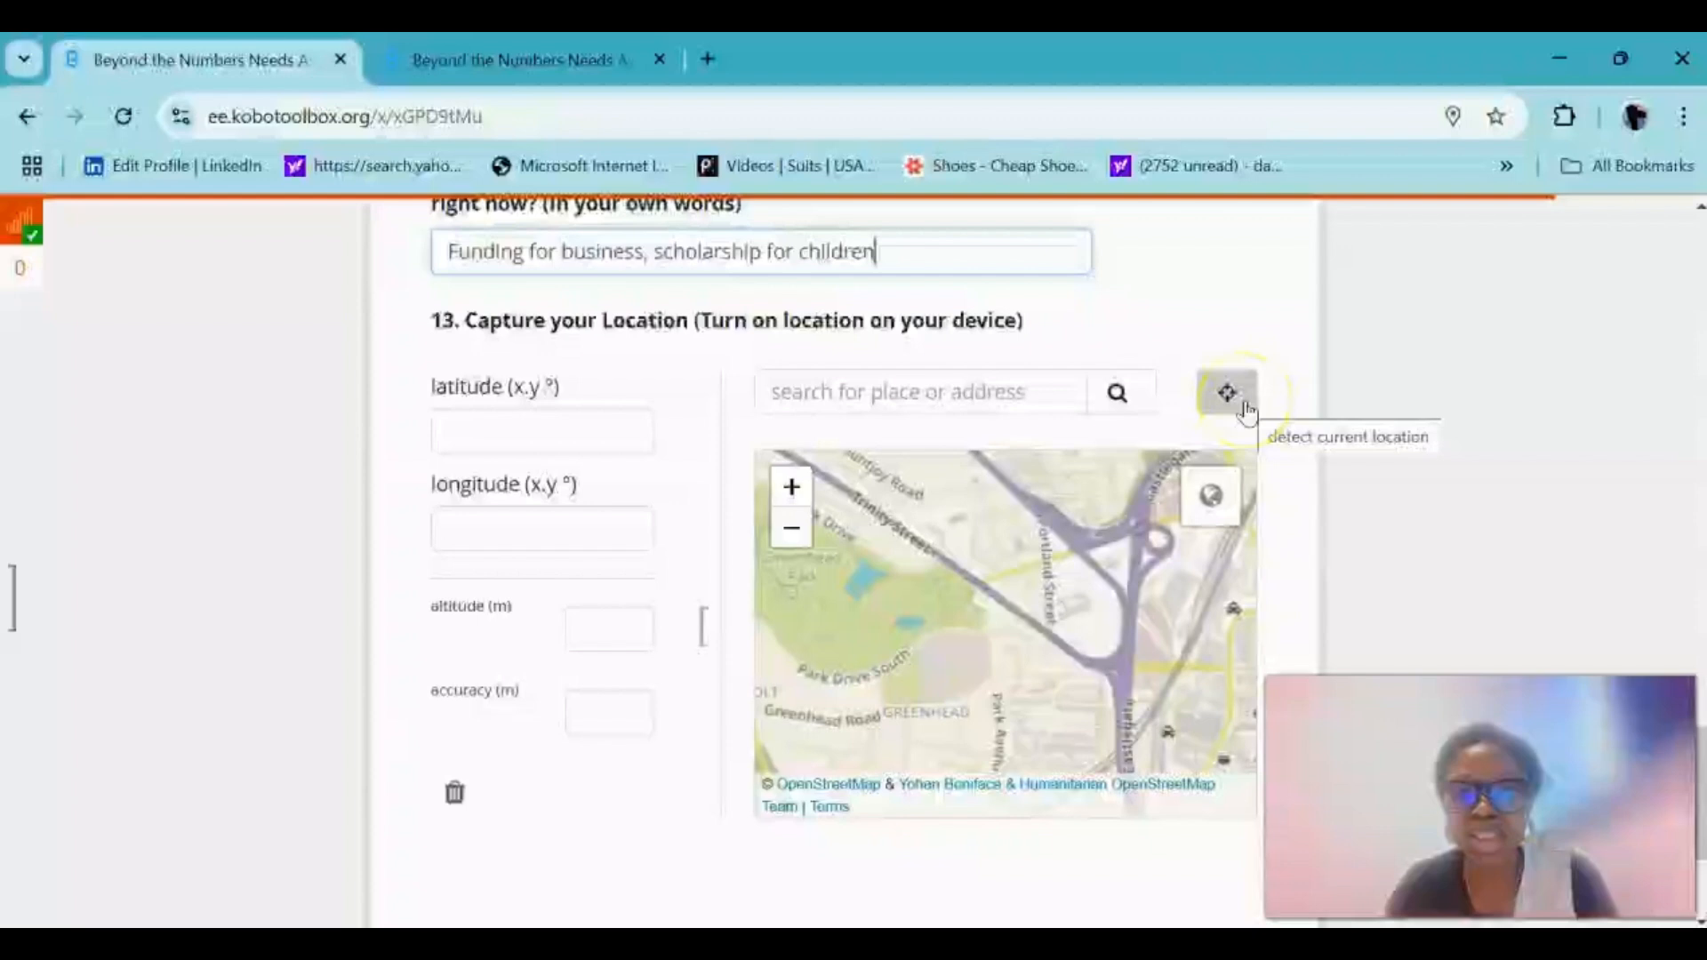
scroll(1169, 483, up, 1)
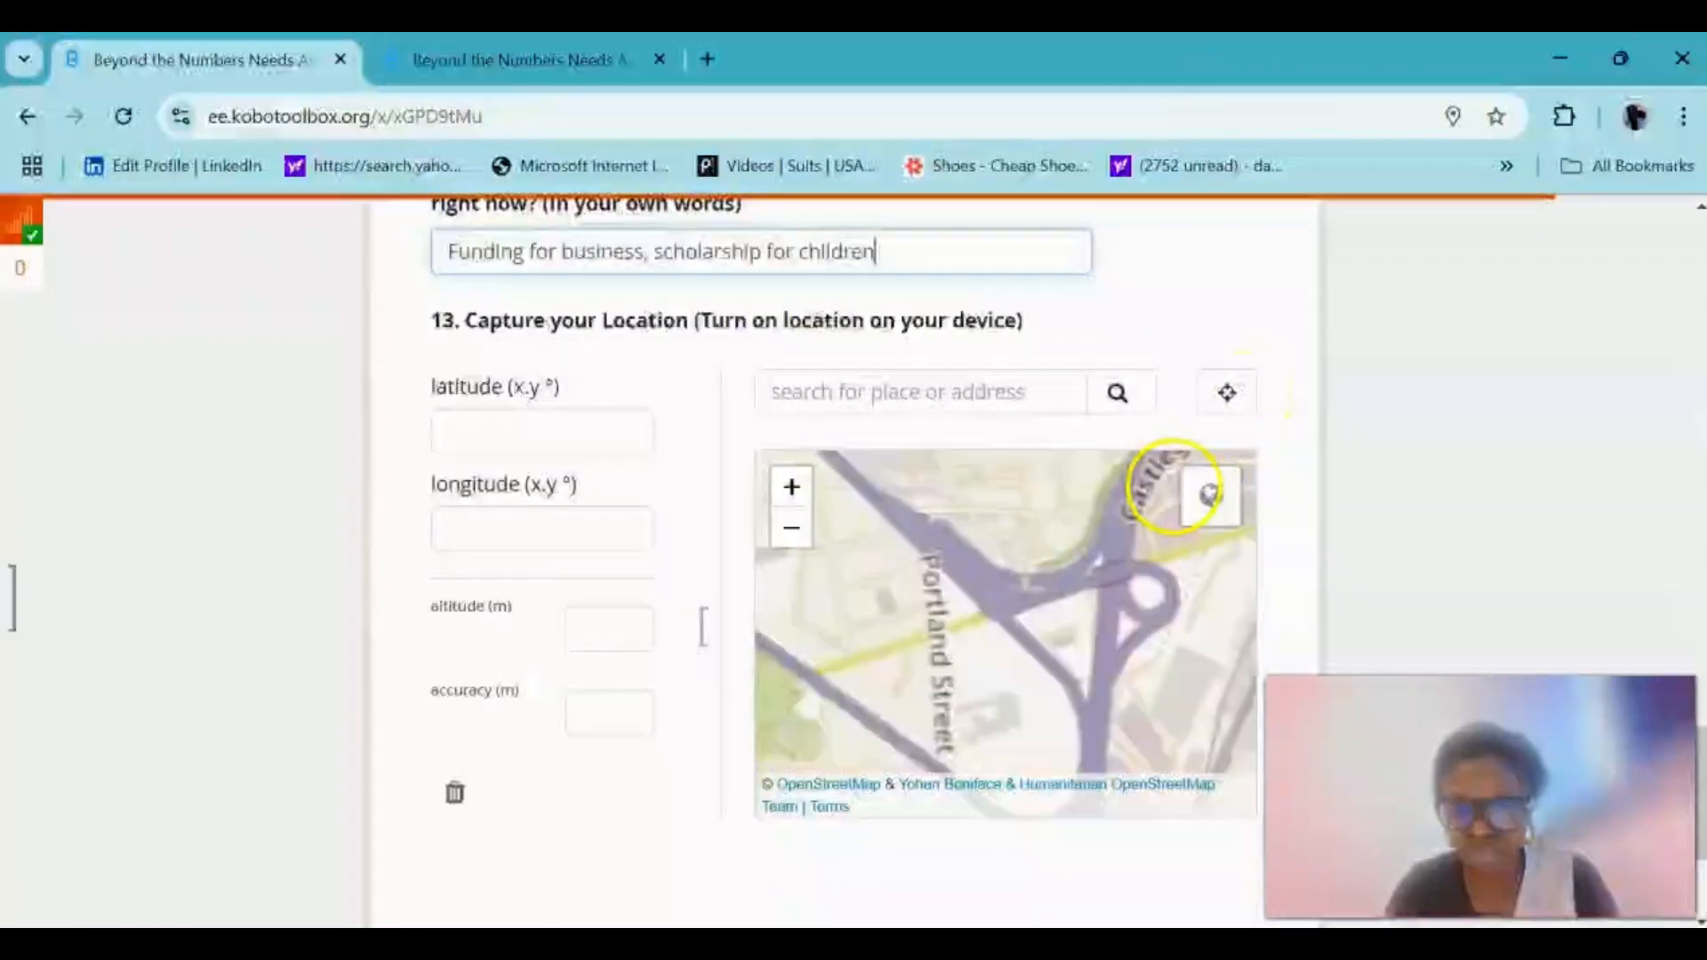
scroll(1173, 489, down, 1)
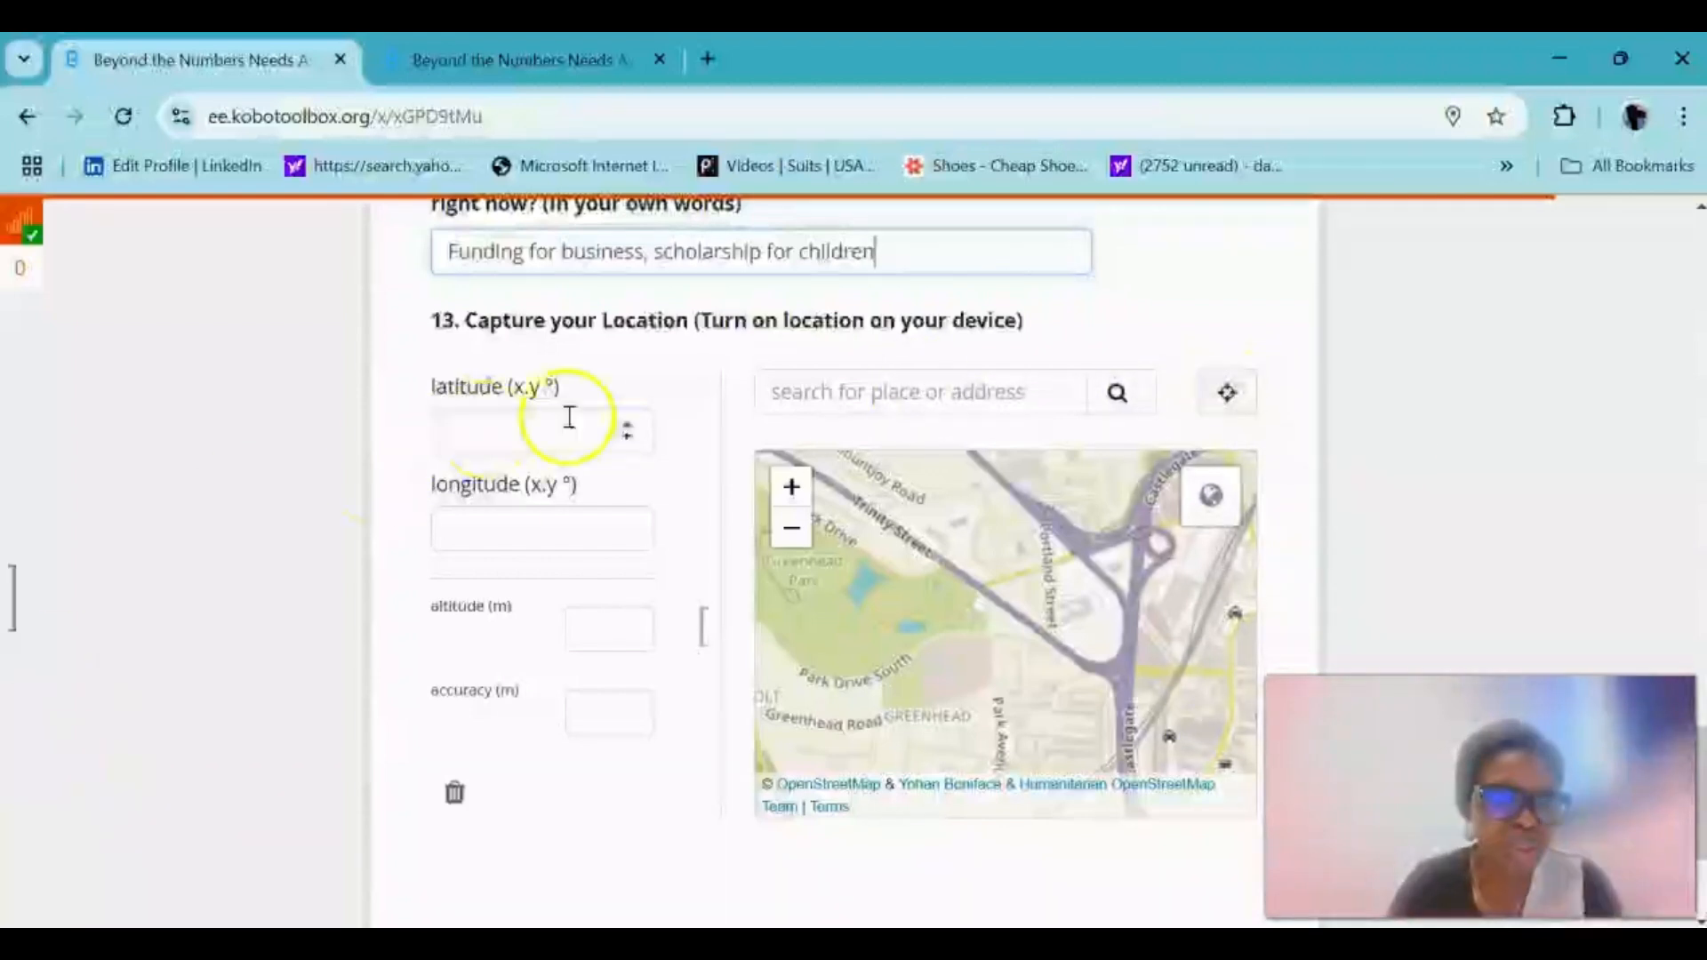
scroll(547, 907, down, 3)
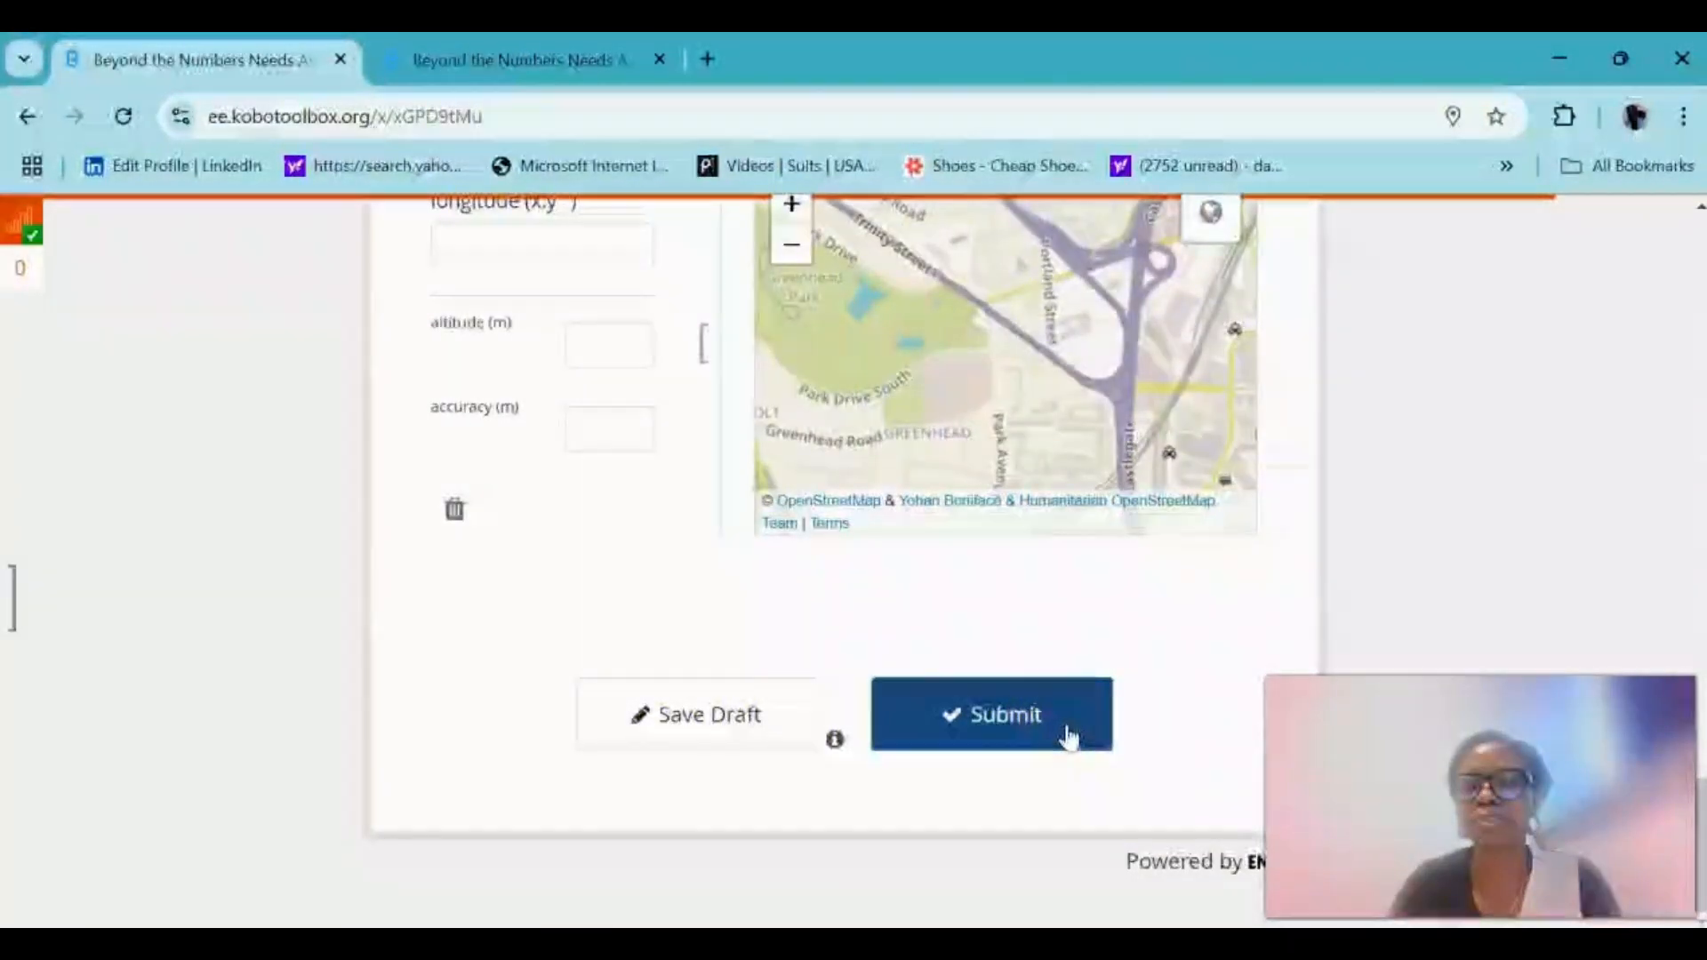
scroll(1154, 598, up, 4)
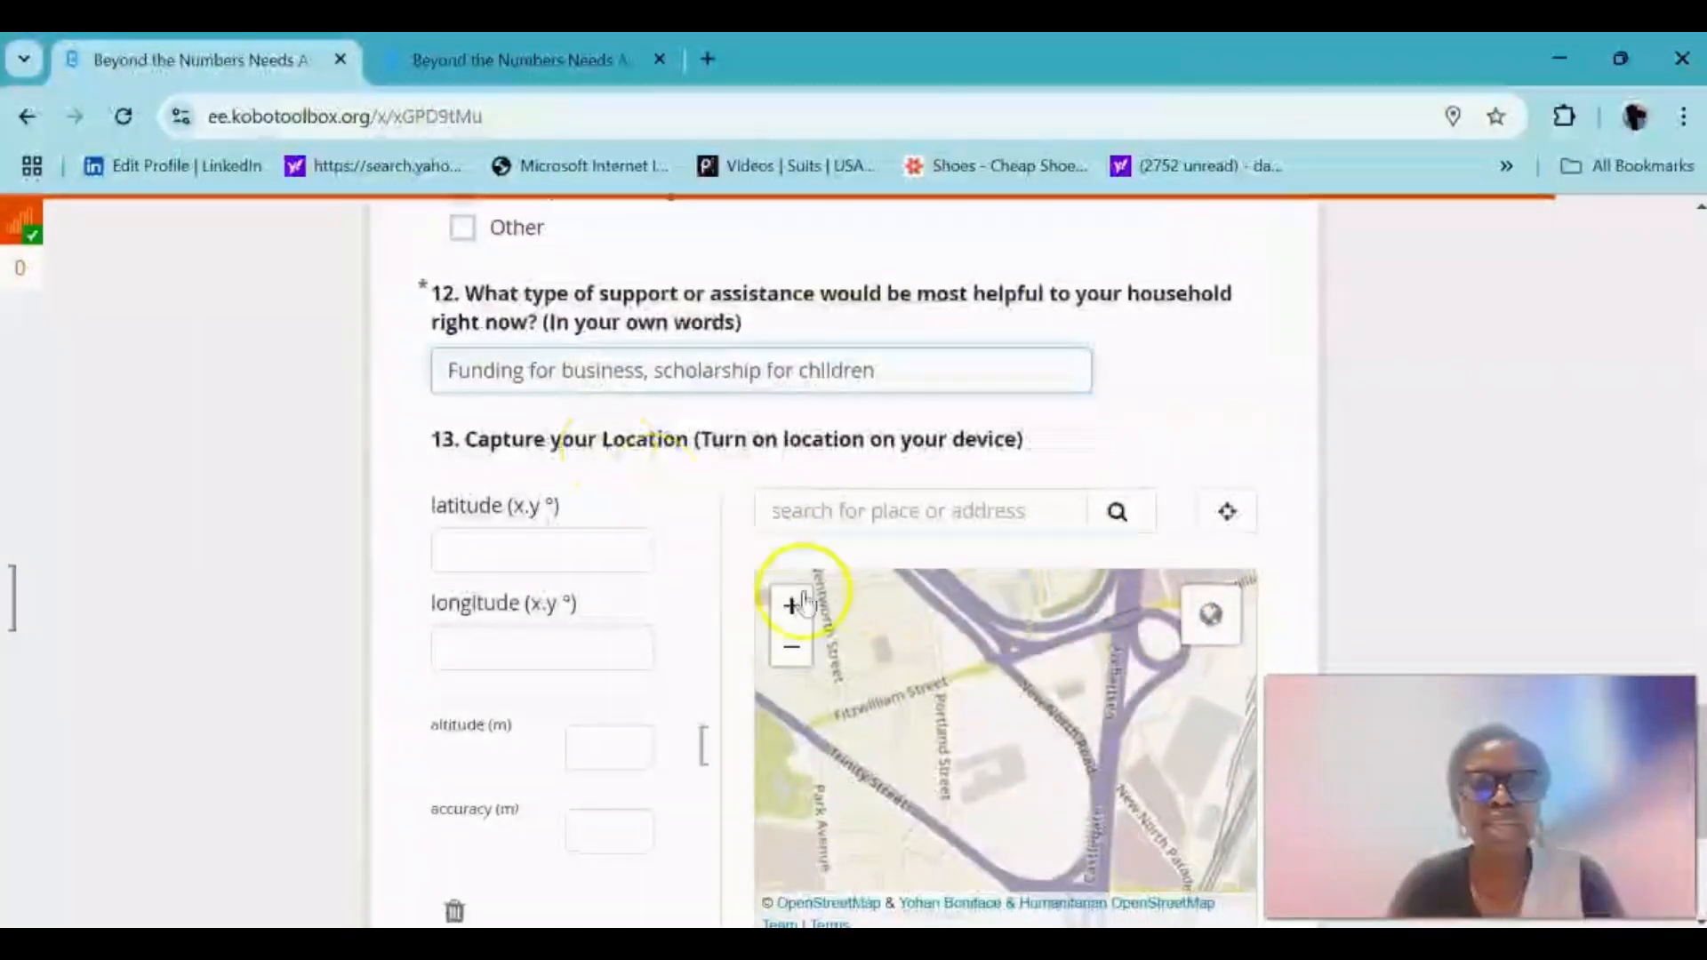
scroll(830, 610, down, 1)
scroll(1227, 409, down, 4)
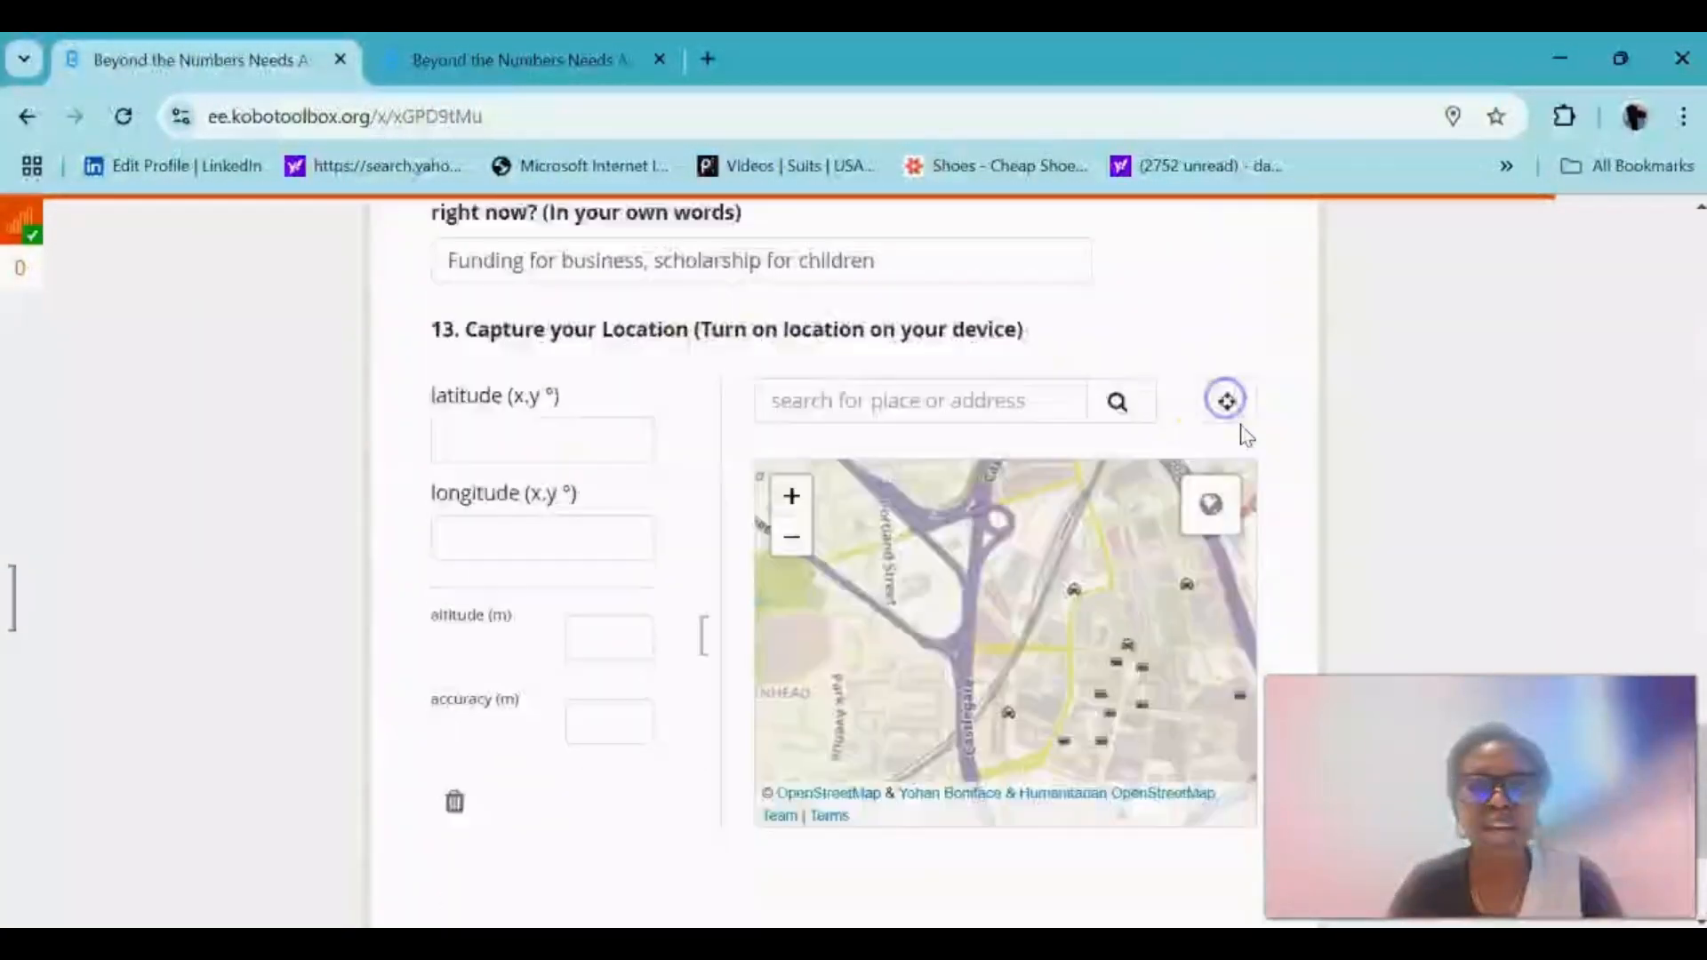
click(1016, 729)
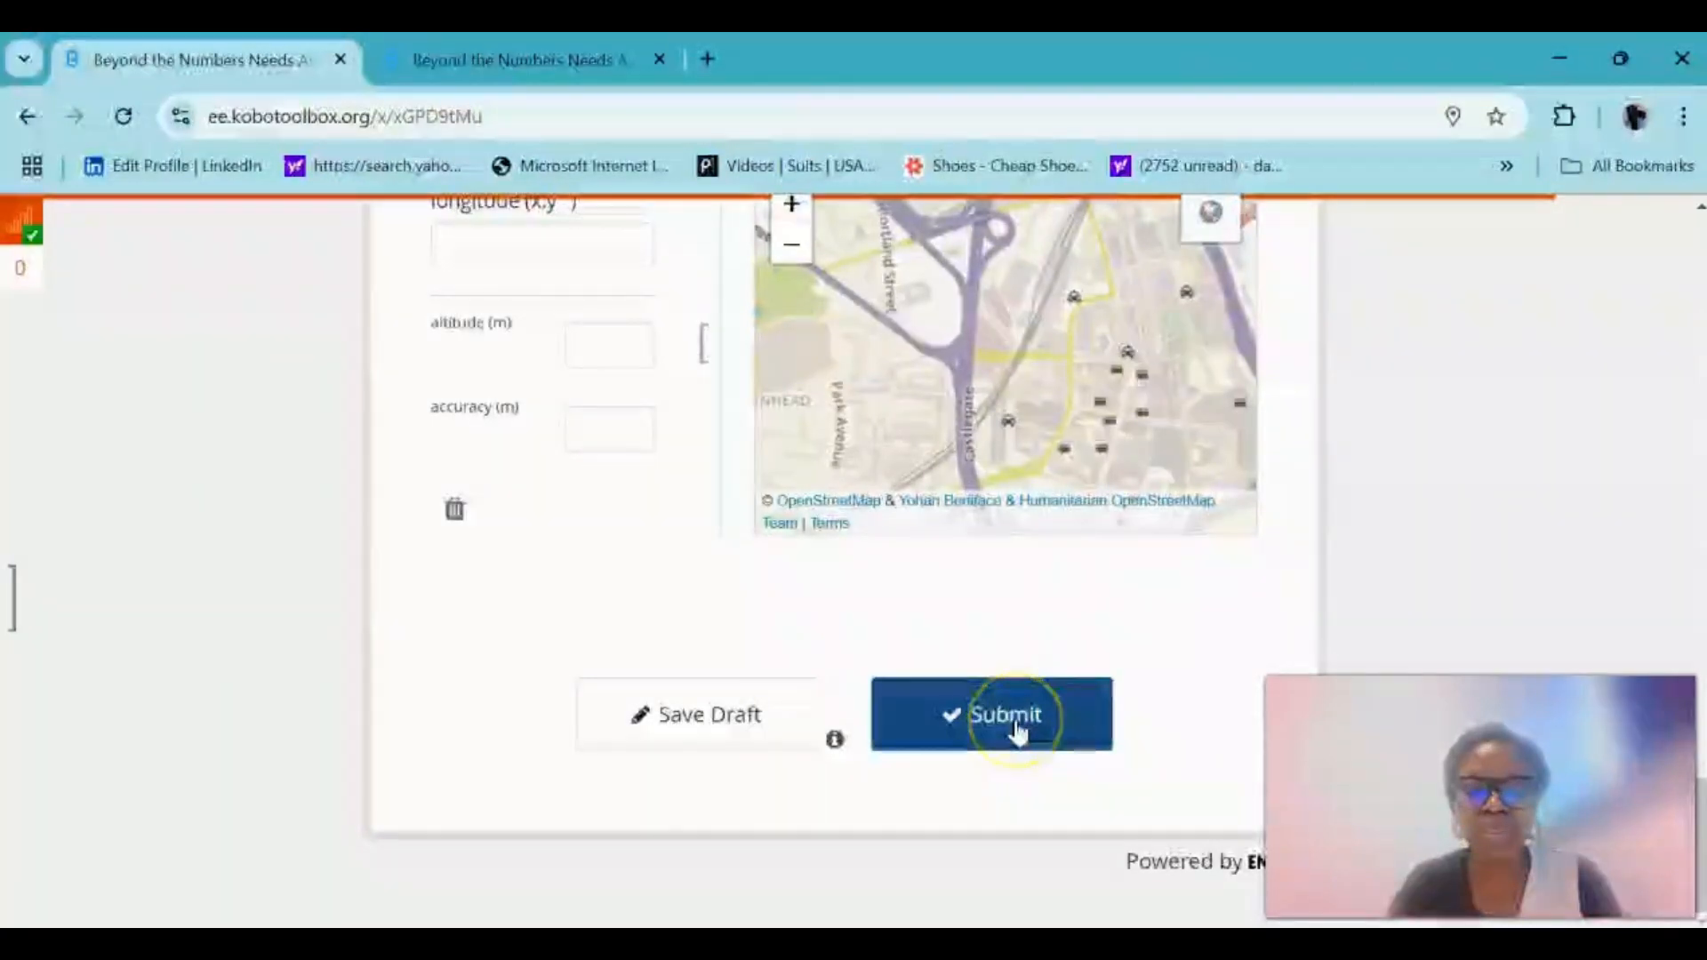